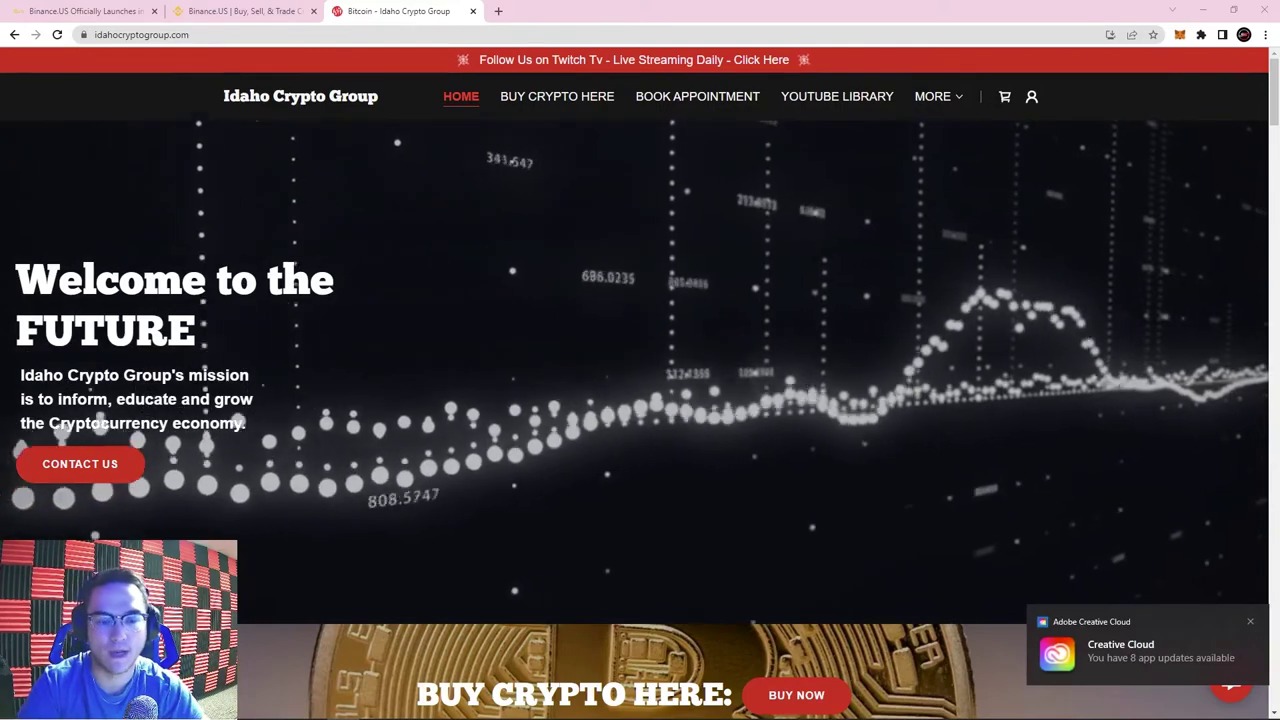
Step: Dismiss the Adobe Creative Cloud notification covering the Idaho Crypto Group homepage
{"action": "left_click", "coordinate": [1250, 621]}
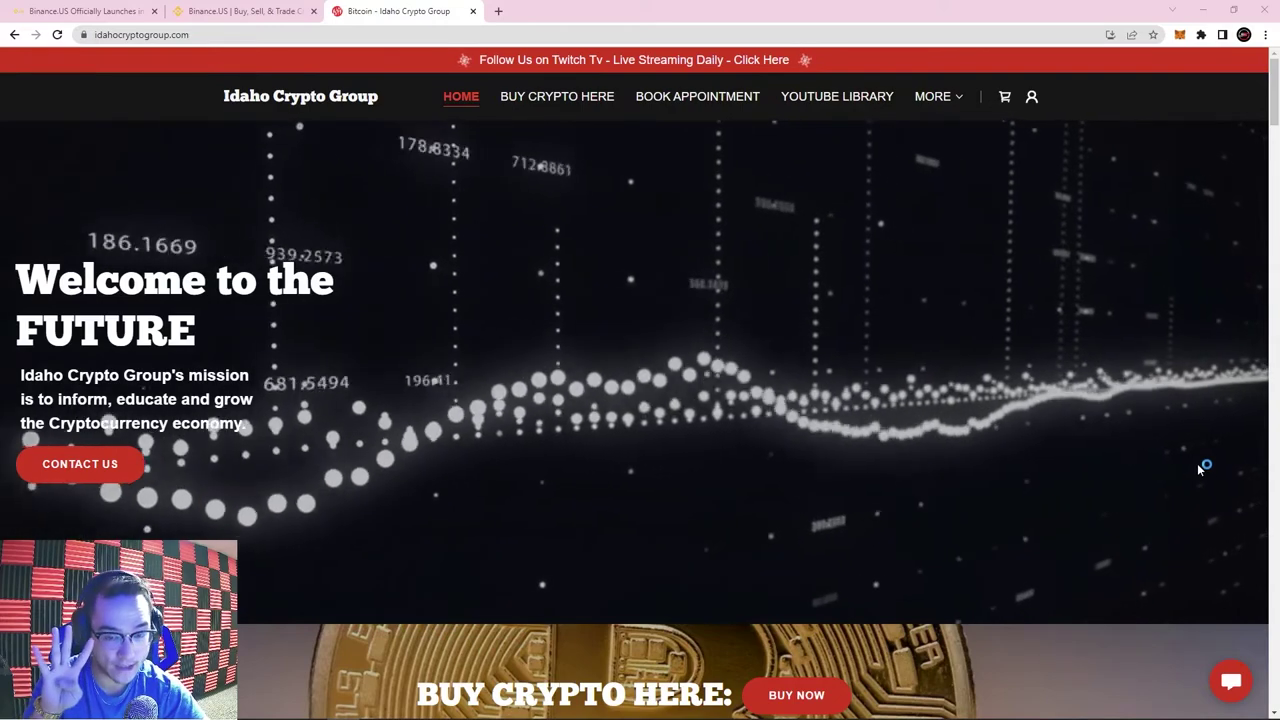
Step: Switch to the Binance.US 'Officially Launches in Idaho' blog article tab
{"action": "left_click", "coordinate": [85, 12]}
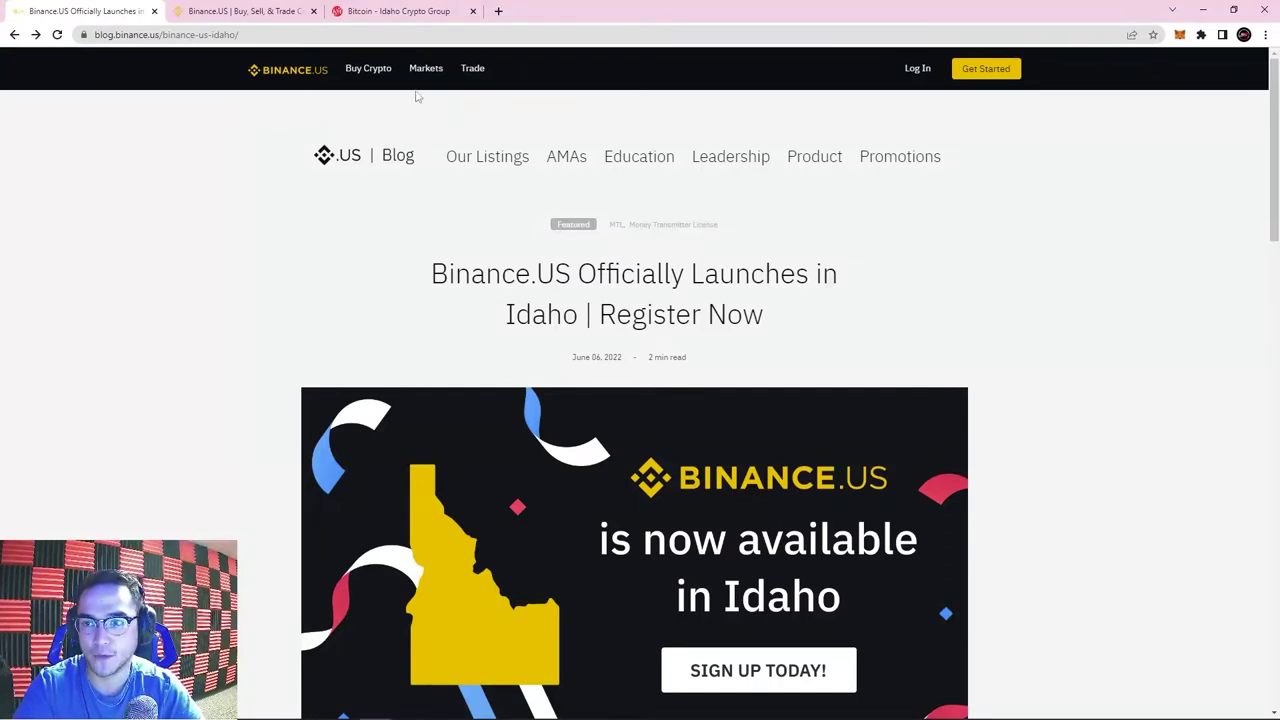
Step: Start a new Binance.US sign-up and paste in the referral code
{"action": "left_click", "coordinate": [300, 72]}
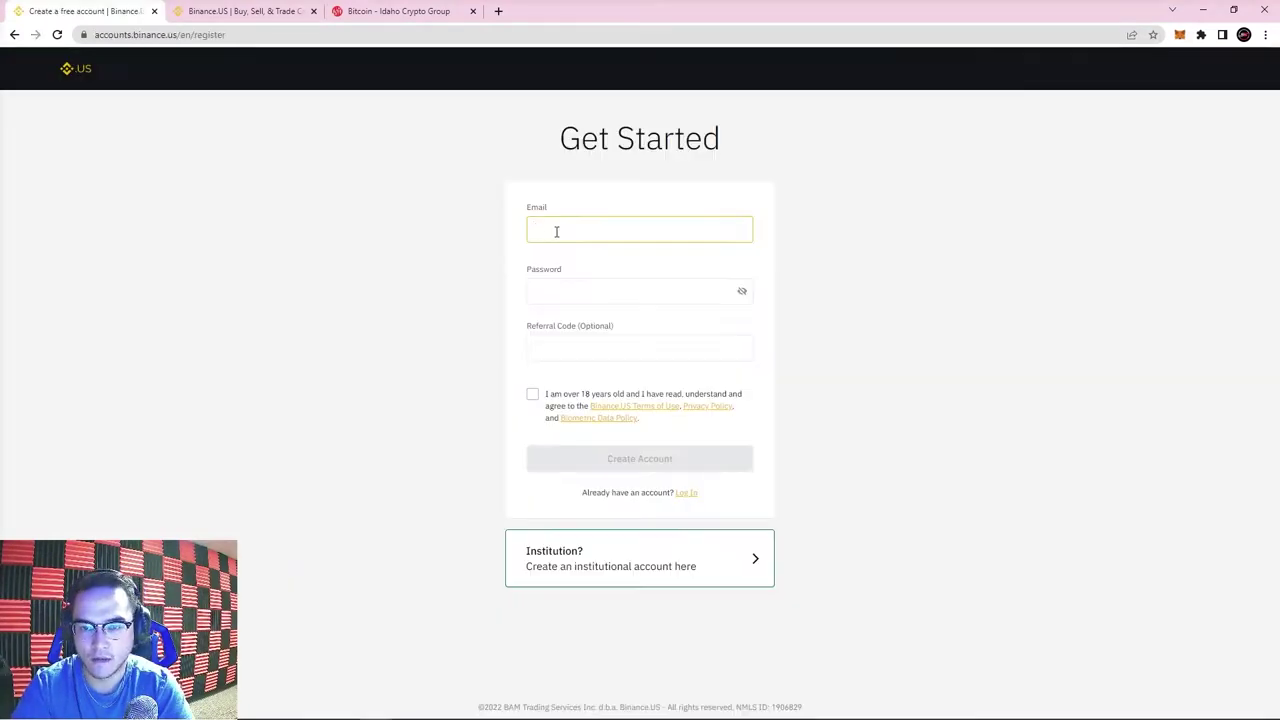
{"action": "left_click", "coordinate": [714, 337]}
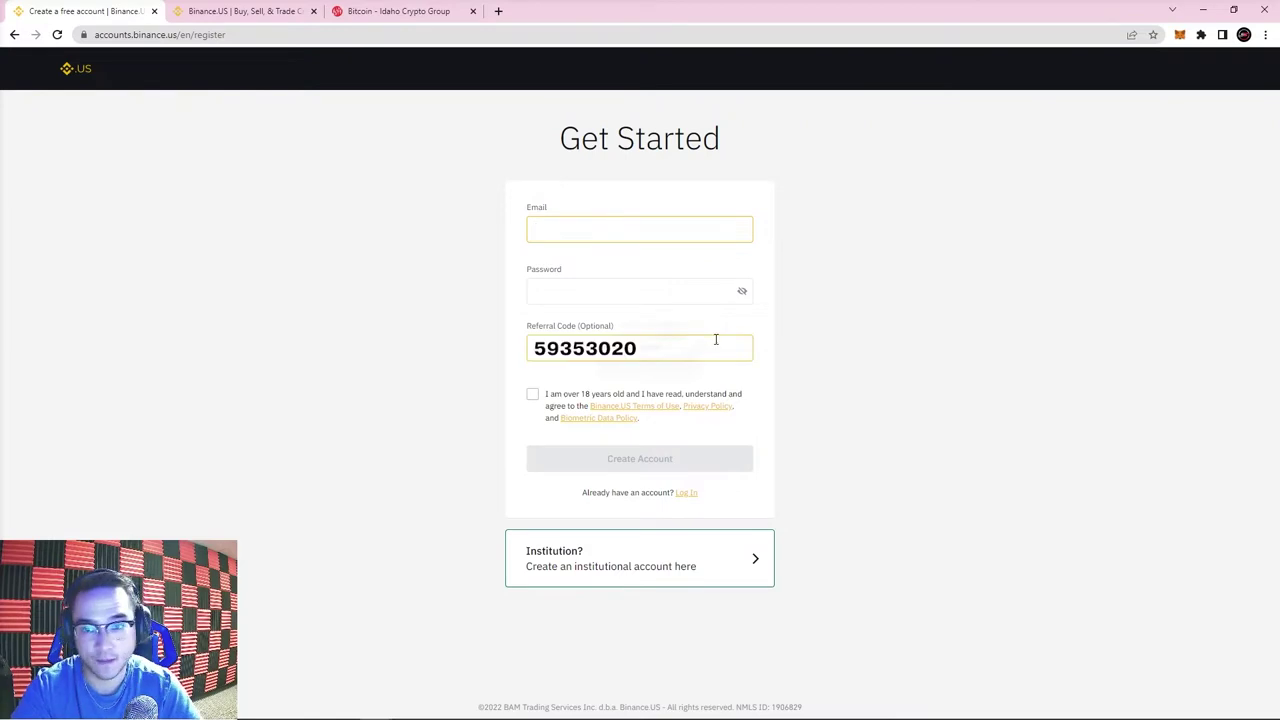
{"action": "left_click", "coordinate": [589, 229]}
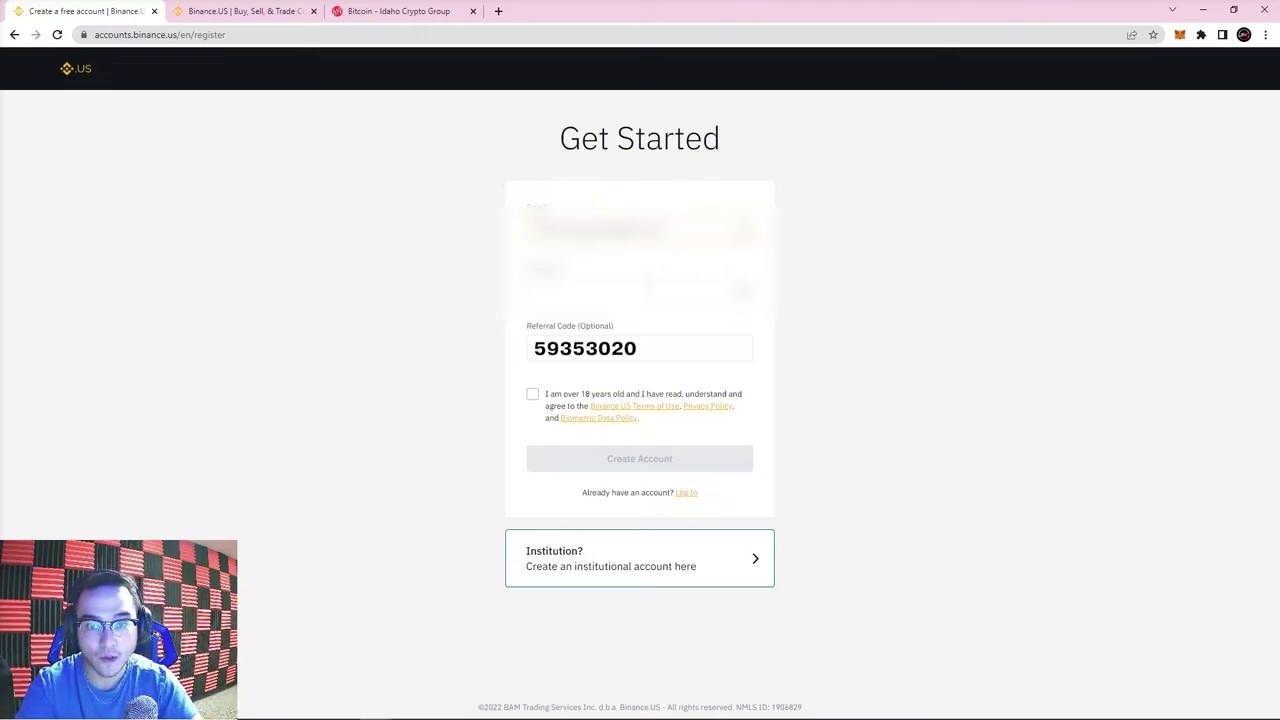
Step: Enter the account email and password, accept the age and terms statement, and create the account
{"action": "left_click", "coordinate": [640, 290]}
{"action": "right_click", "coordinate": [646, 294]}
{"action": "key", "text": "Escape"}
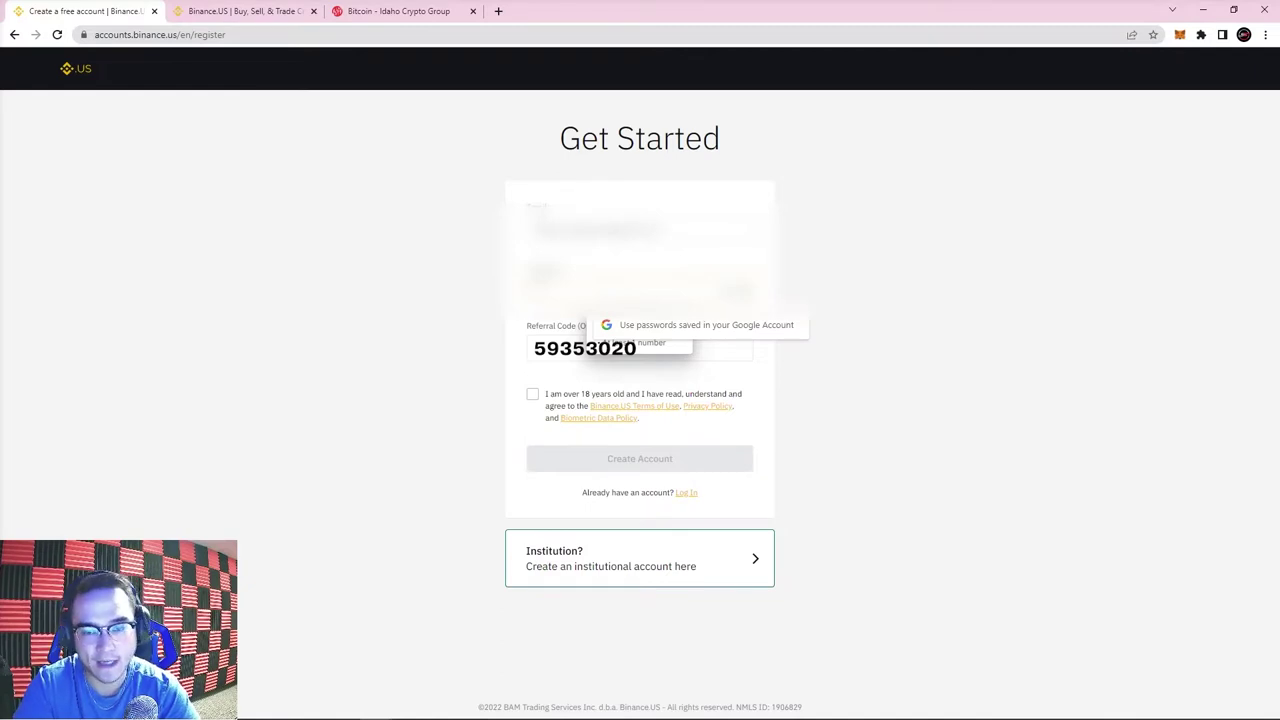
{"action": "left_click", "coordinate": [677, 351]}
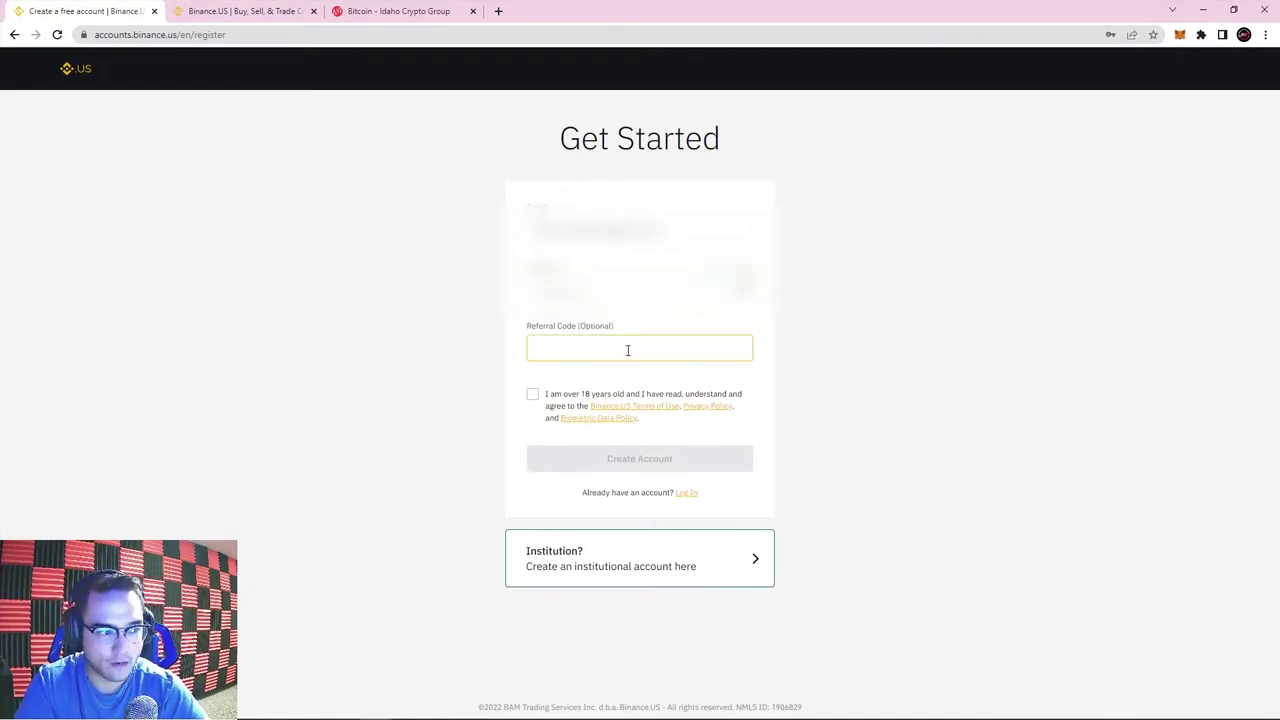
{"action": "left_click", "coordinate": [533, 396]}
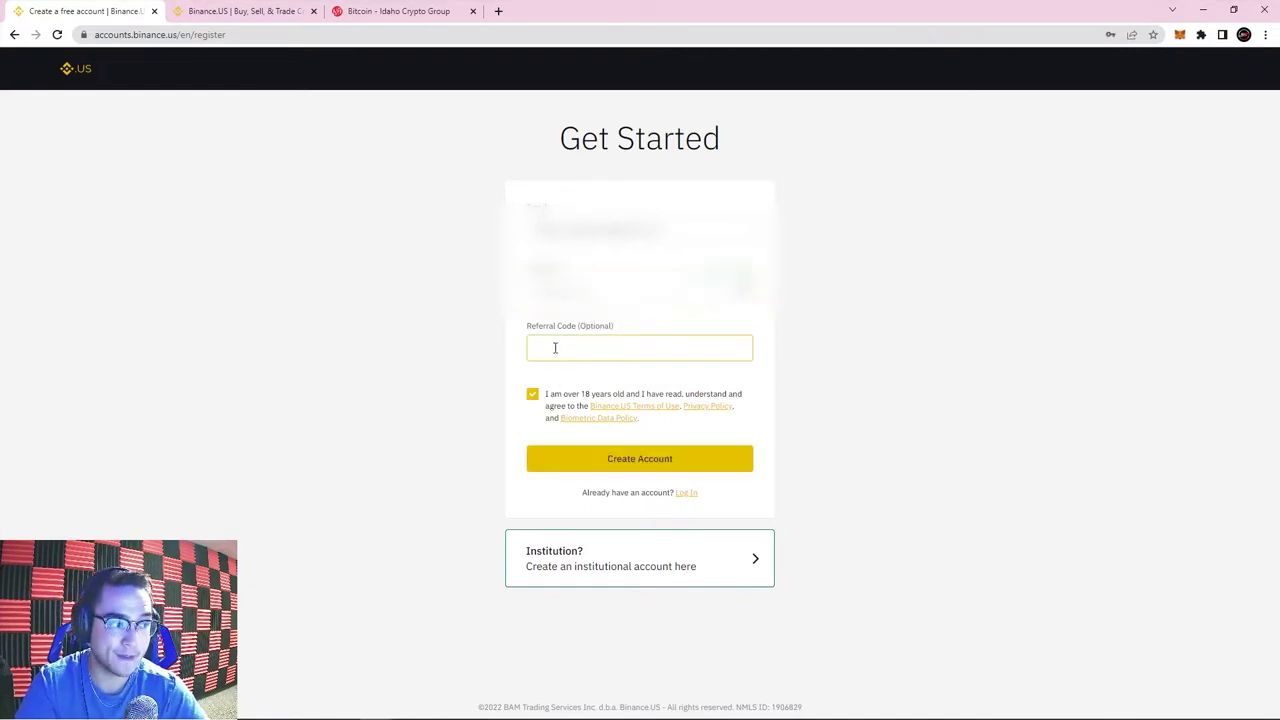
{"action": "left_click", "coordinate": [646, 468]}
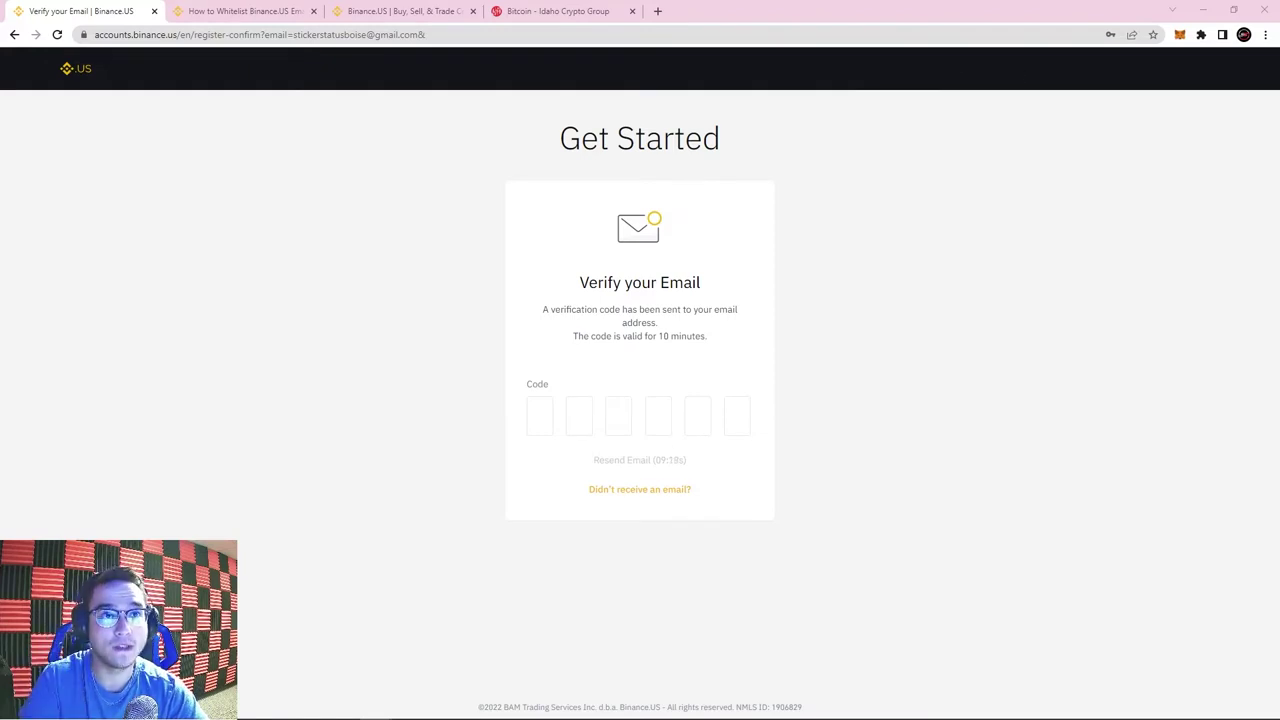
Step: Paste the six-digit emailed verification code into the code boxes
{"action": "left_click", "coordinate": [531, 400]}
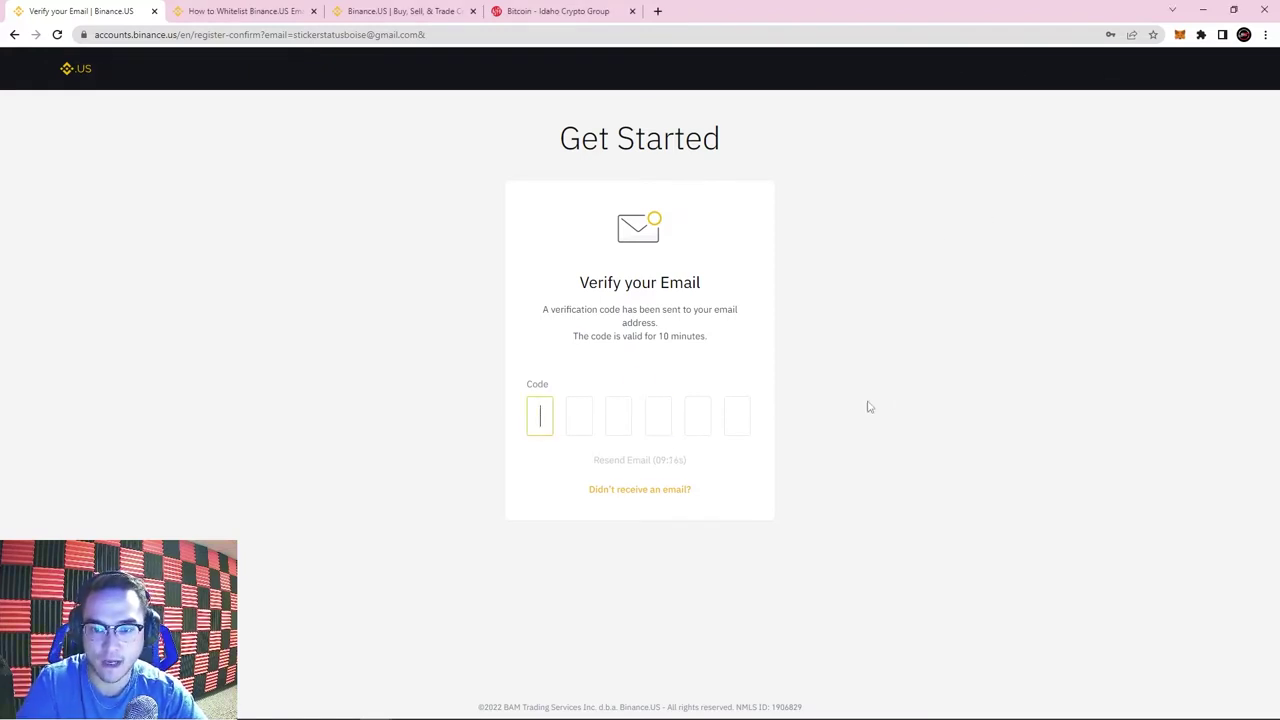
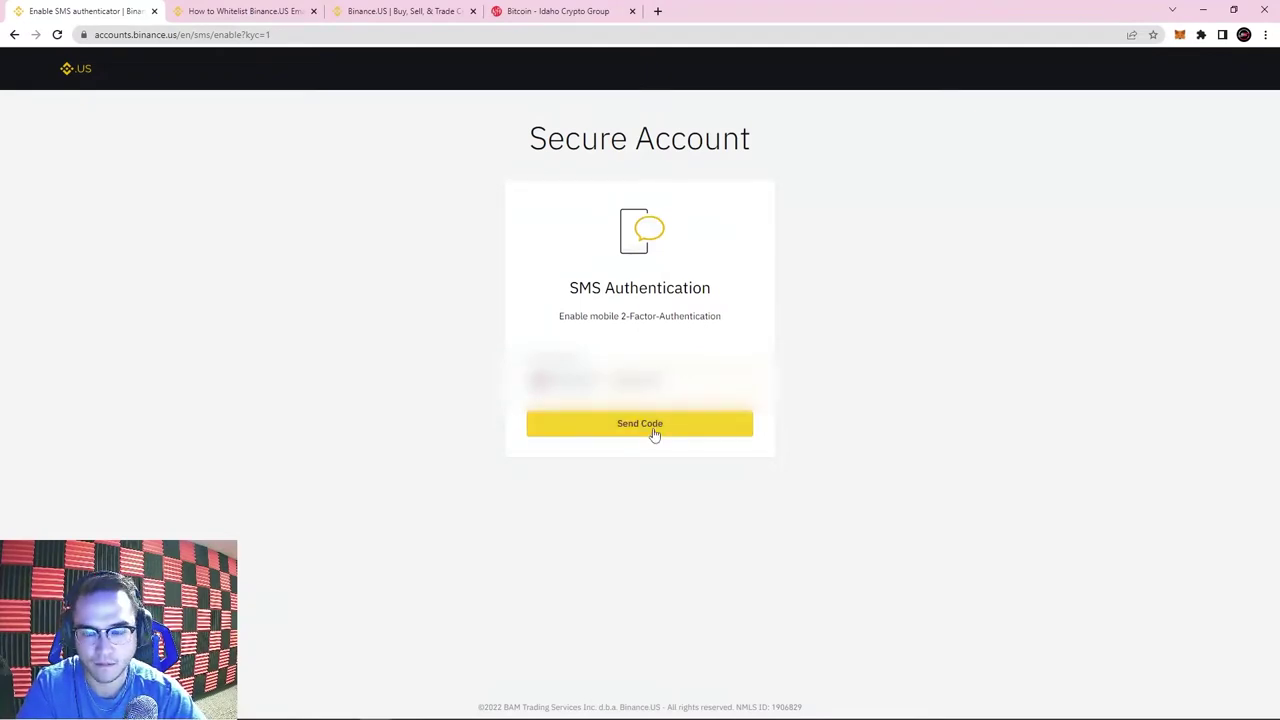
Step: Send the SMS code, enter the six-digit texted code, and enable SMS authentication
{"action": "left_click", "coordinate": [655, 430]}
{"action": "left_click", "coordinate": [542, 394]}
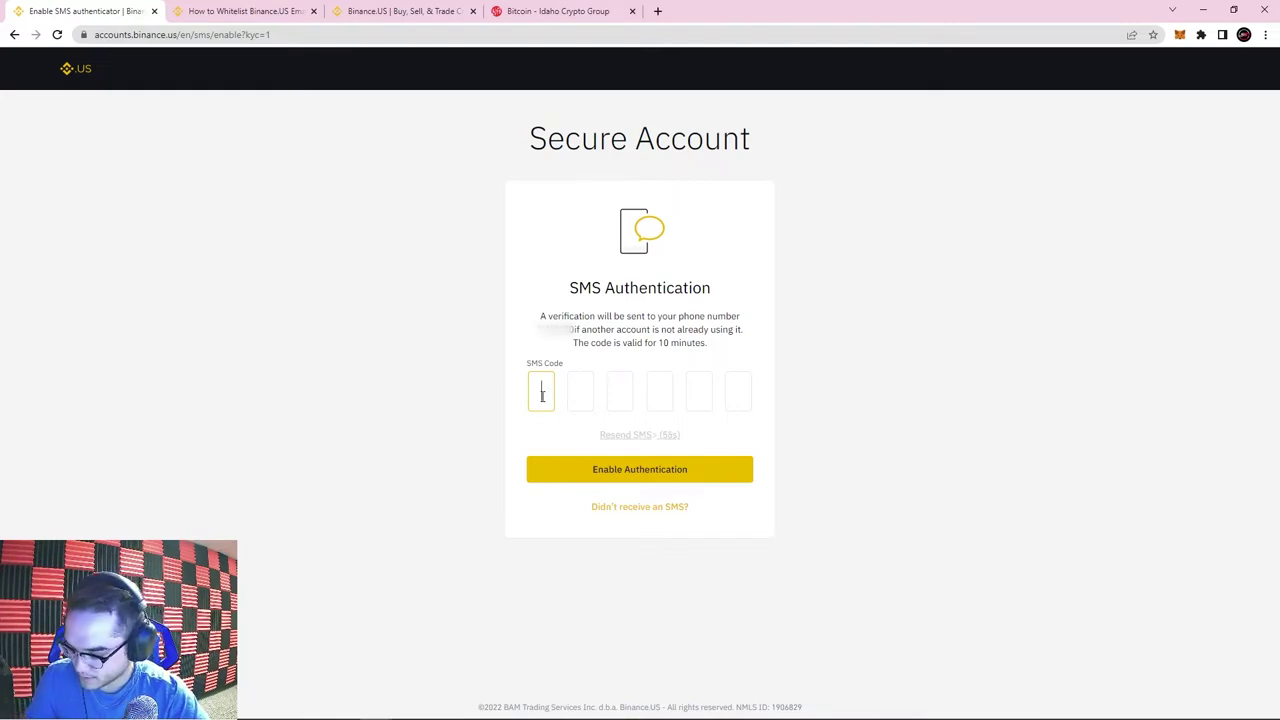
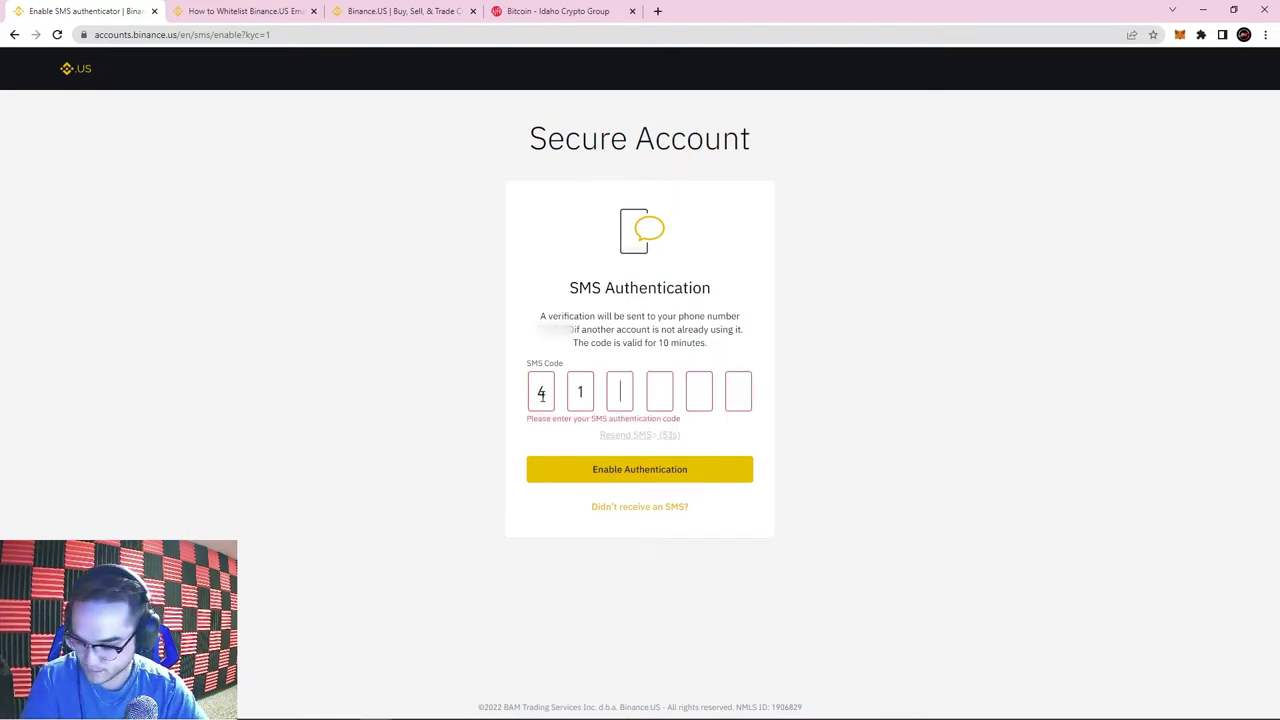
{"action": "left_click", "coordinate": [690, 475]}
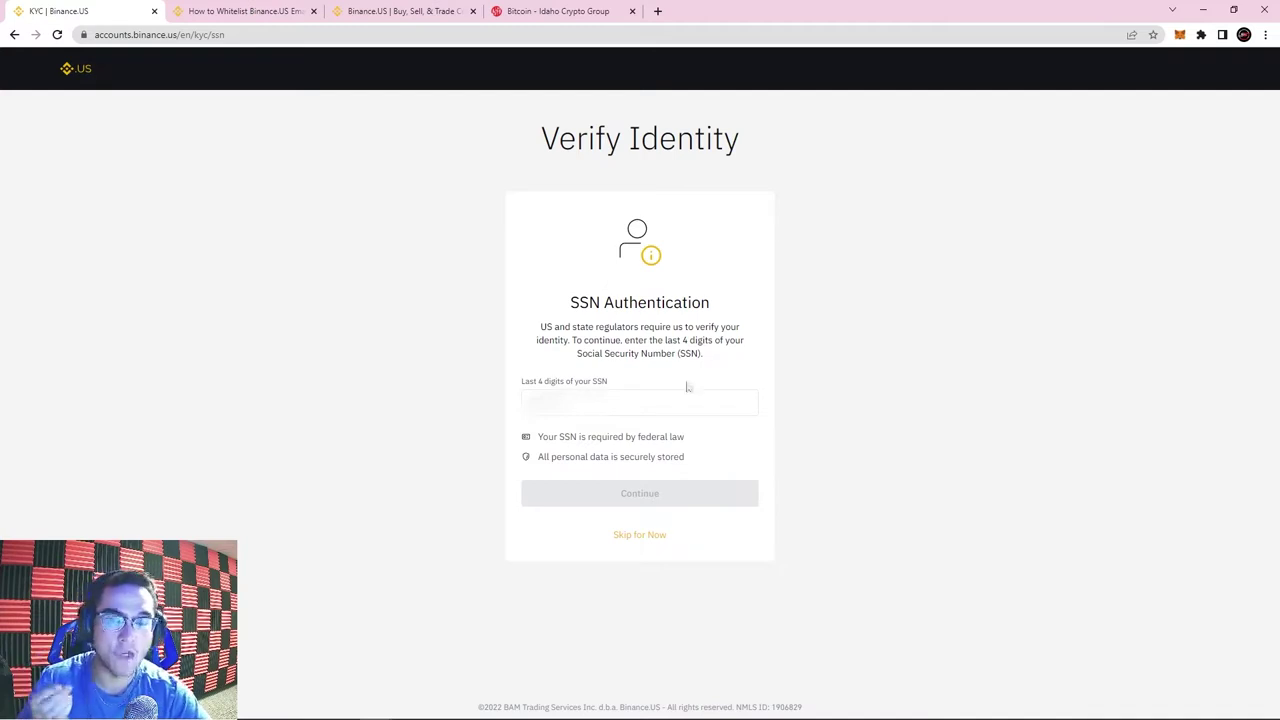
Step: Enter the last four digits of the SSN and continue
{"action": "left_click", "coordinate": [691, 395]}
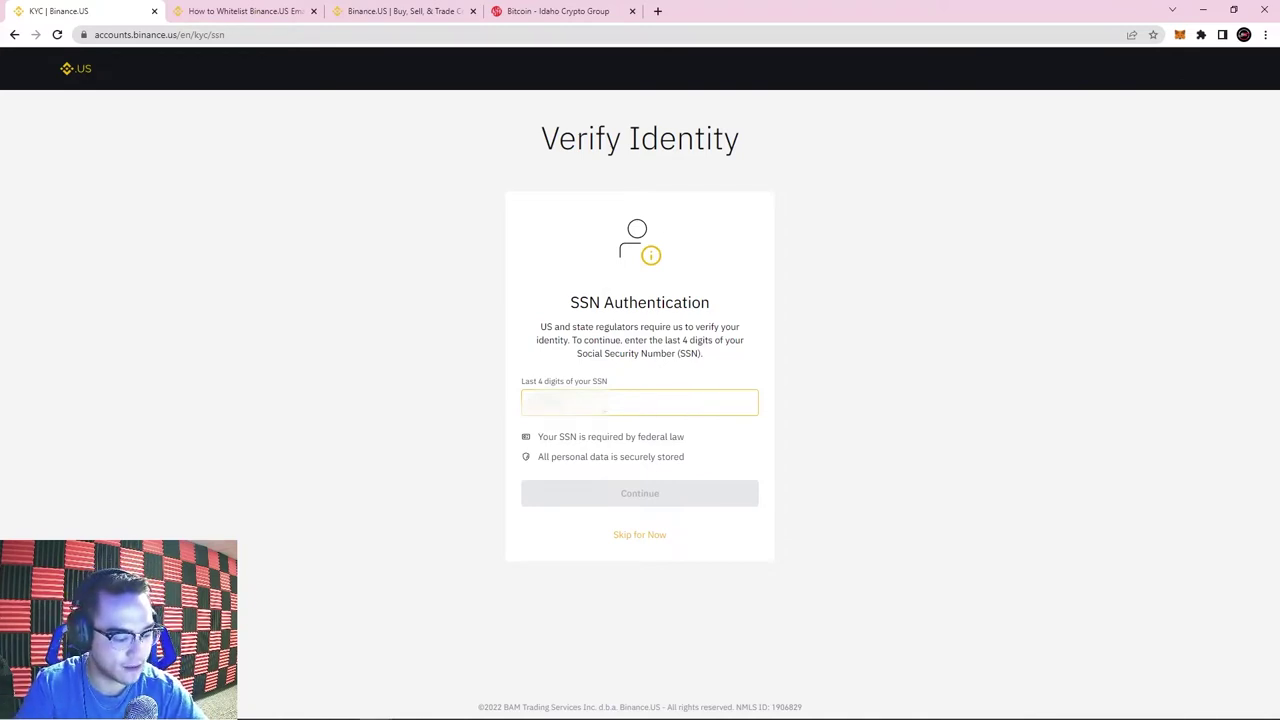
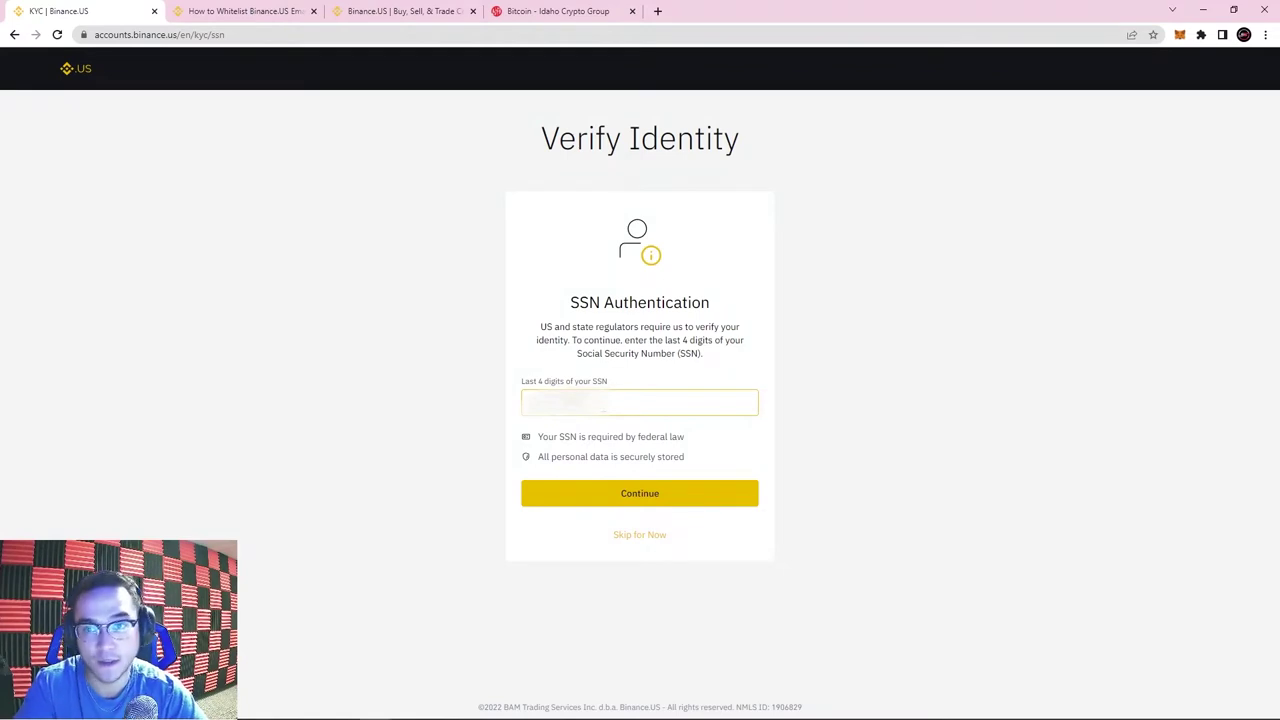
{"action": "left_click", "coordinate": [640, 505]}
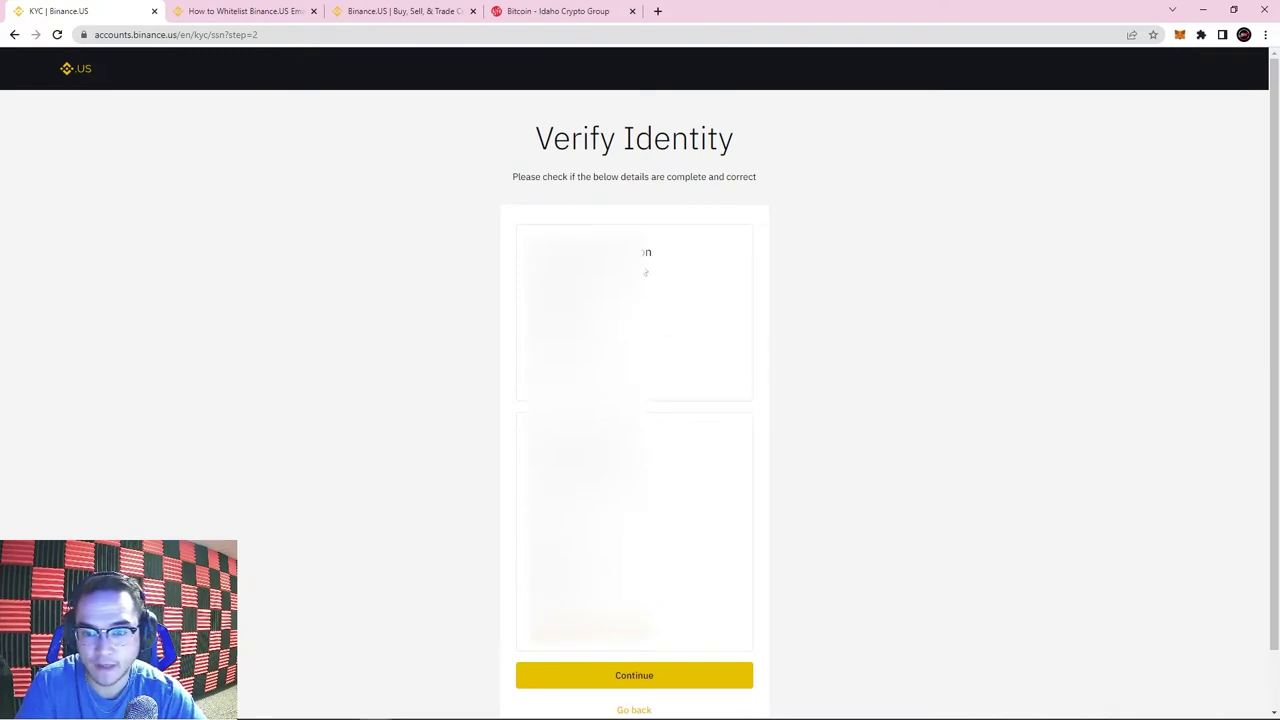
Step: Fill the residential address from the suggested match, confirm it, and submit the identity details
{"action": "left_click", "coordinate": [650, 290]}
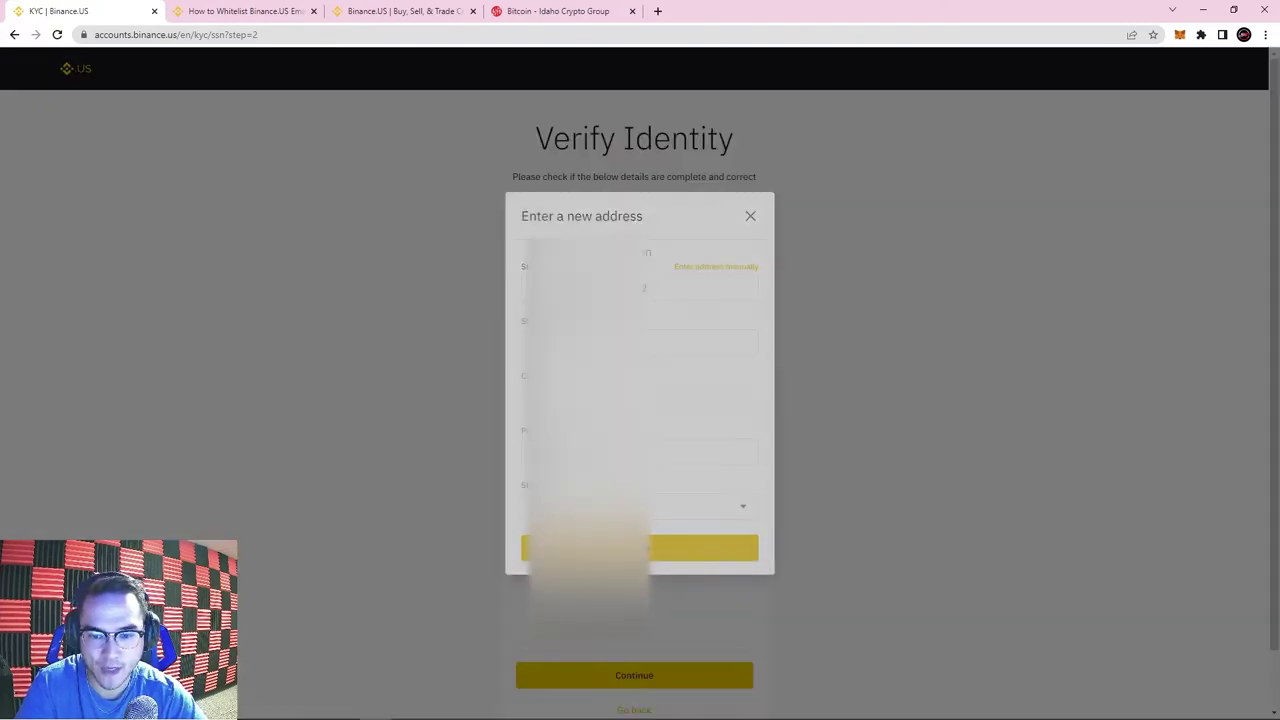
{"action": "left_click", "coordinate": [661, 289]}
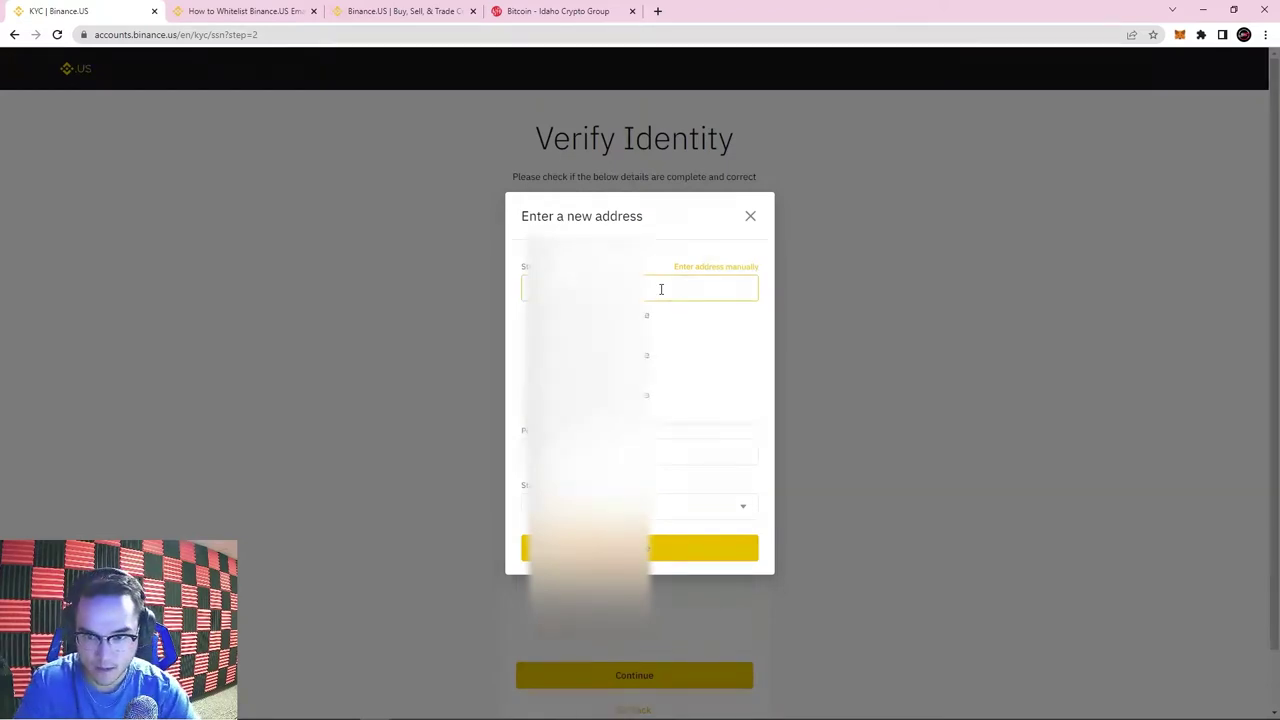
{"action": "left_click", "coordinate": [646, 320]}
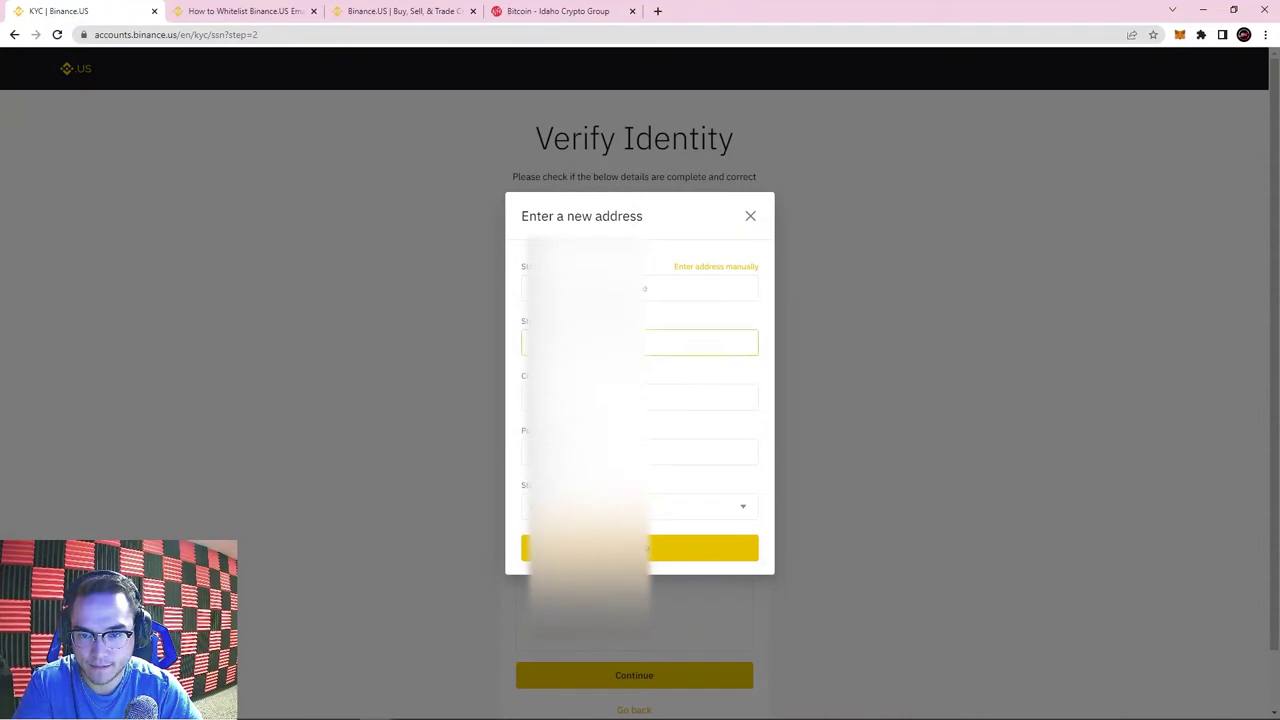
{"action": "left_click", "coordinate": [657, 562]}
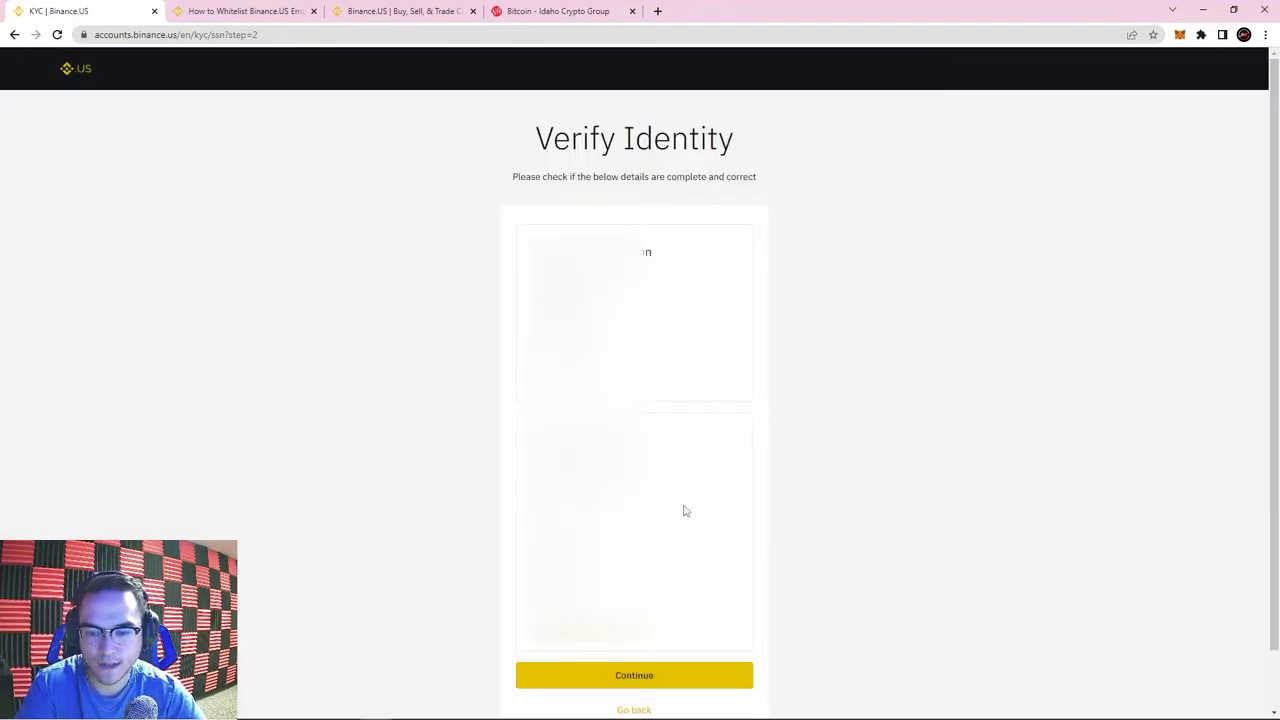
{"action": "scroll", "coordinate": [670, 560], "scroll_direction": "down", "scroll_amount": 1}
{"action": "left_click", "coordinate": [659, 608]}
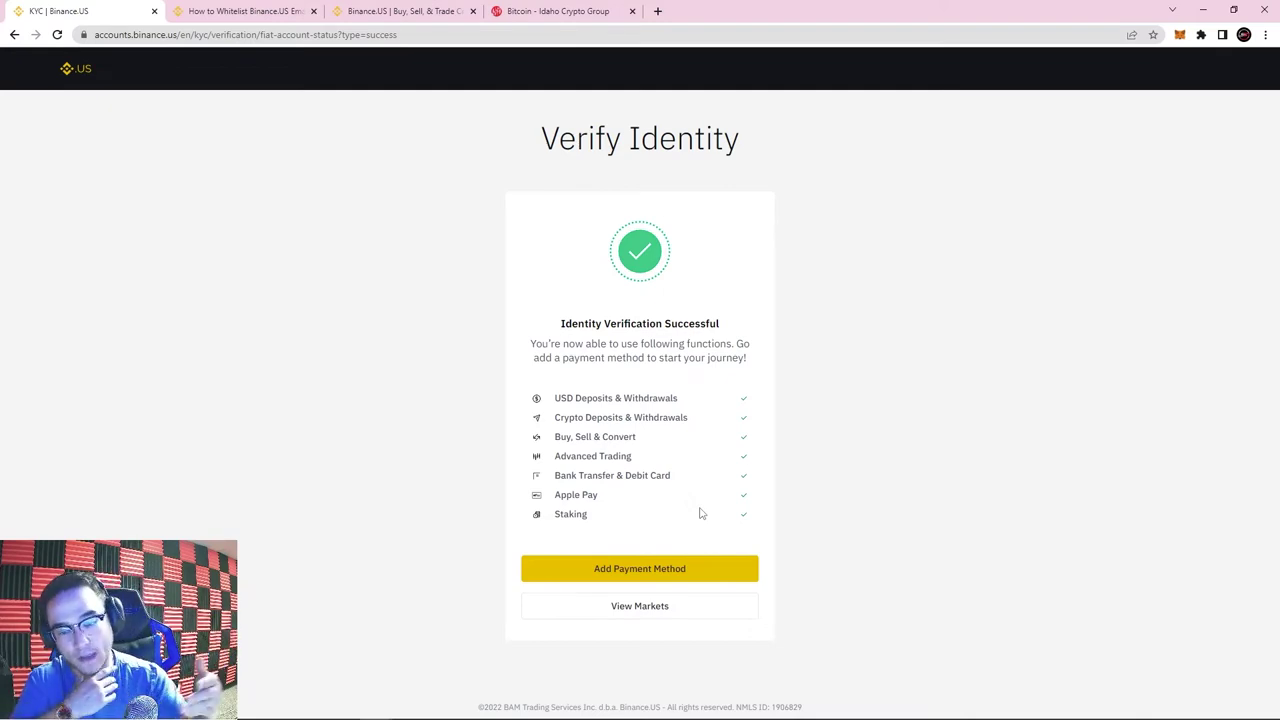
Step: Add a debit card with the cardholder's name and card details, then close the confirmation
{"action": "left_click", "coordinate": [641, 576]}
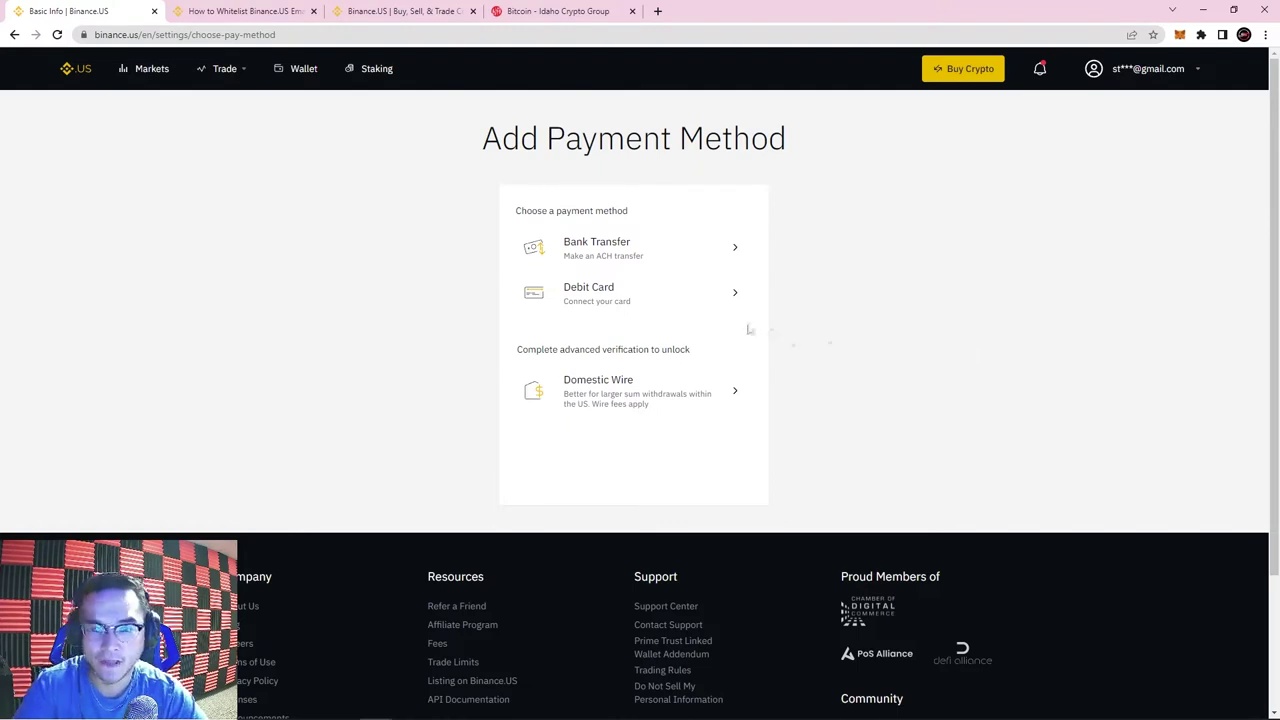
{"action": "left_click", "coordinate": [615, 293]}
{"action": "left_click", "coordinate": [589, 225]}
{"action": "left_click", "coordinate": [580, 172]}
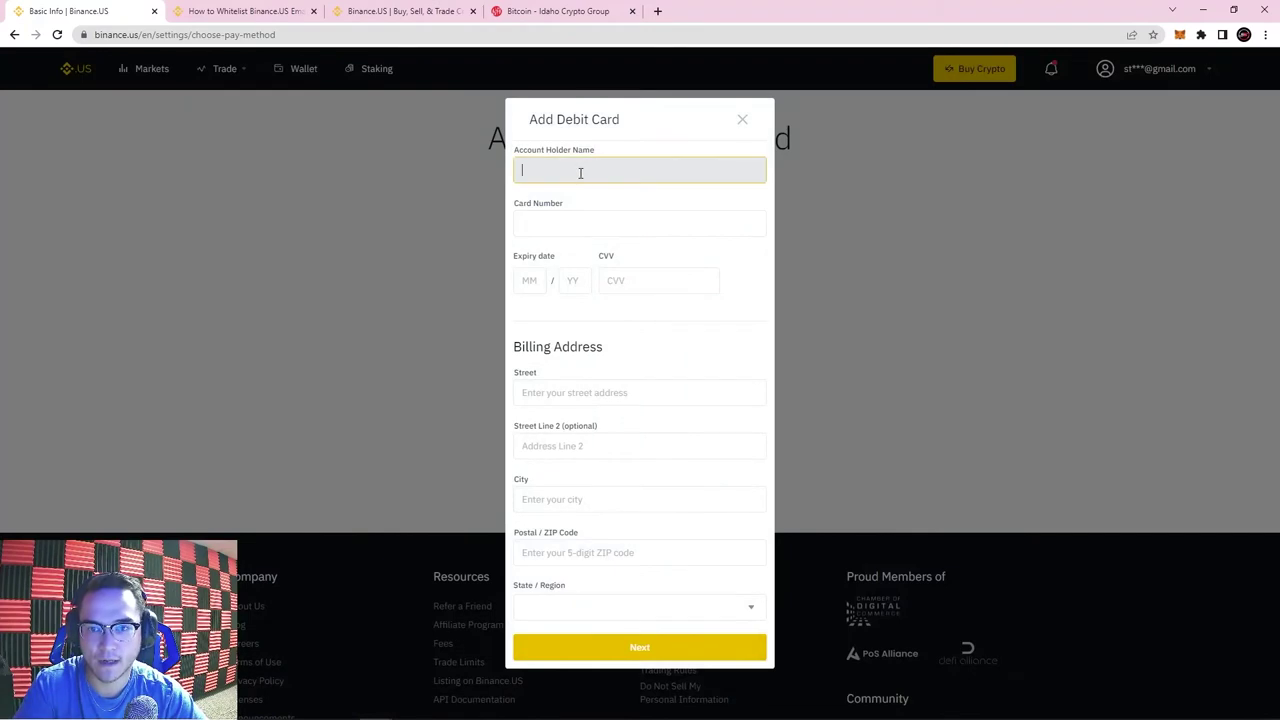
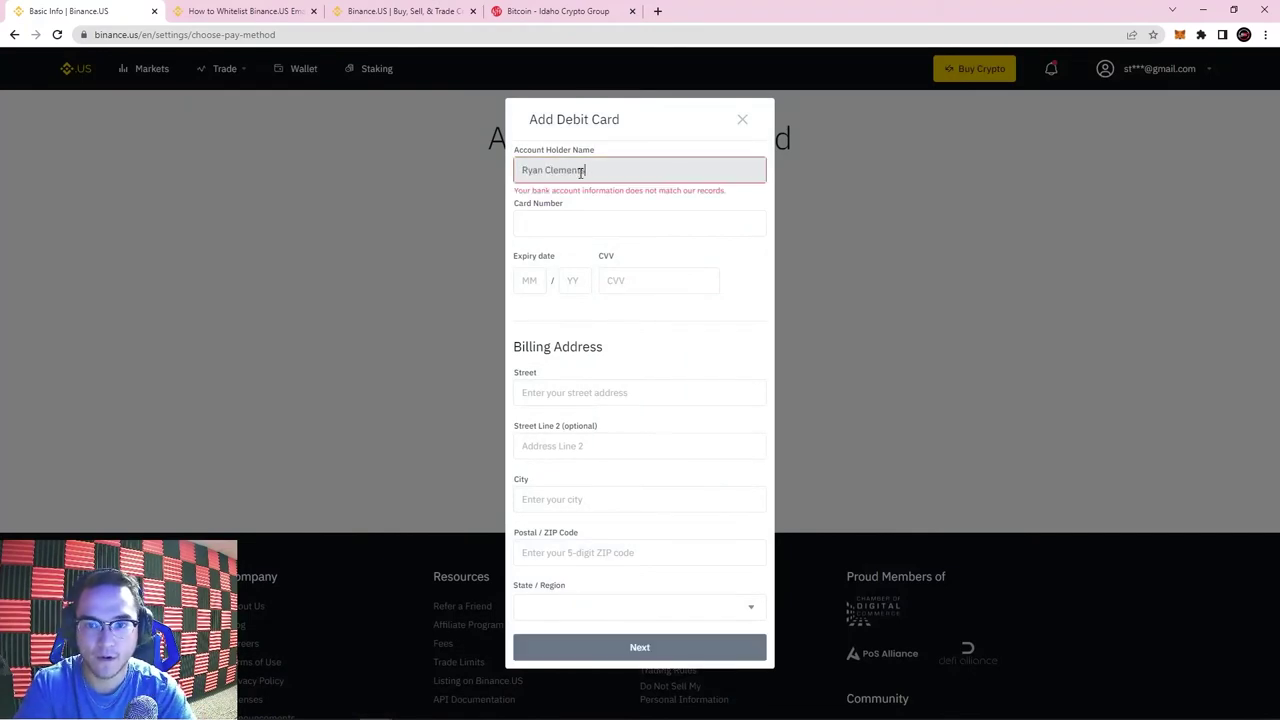
{"action": "key", "text": "Tab"}
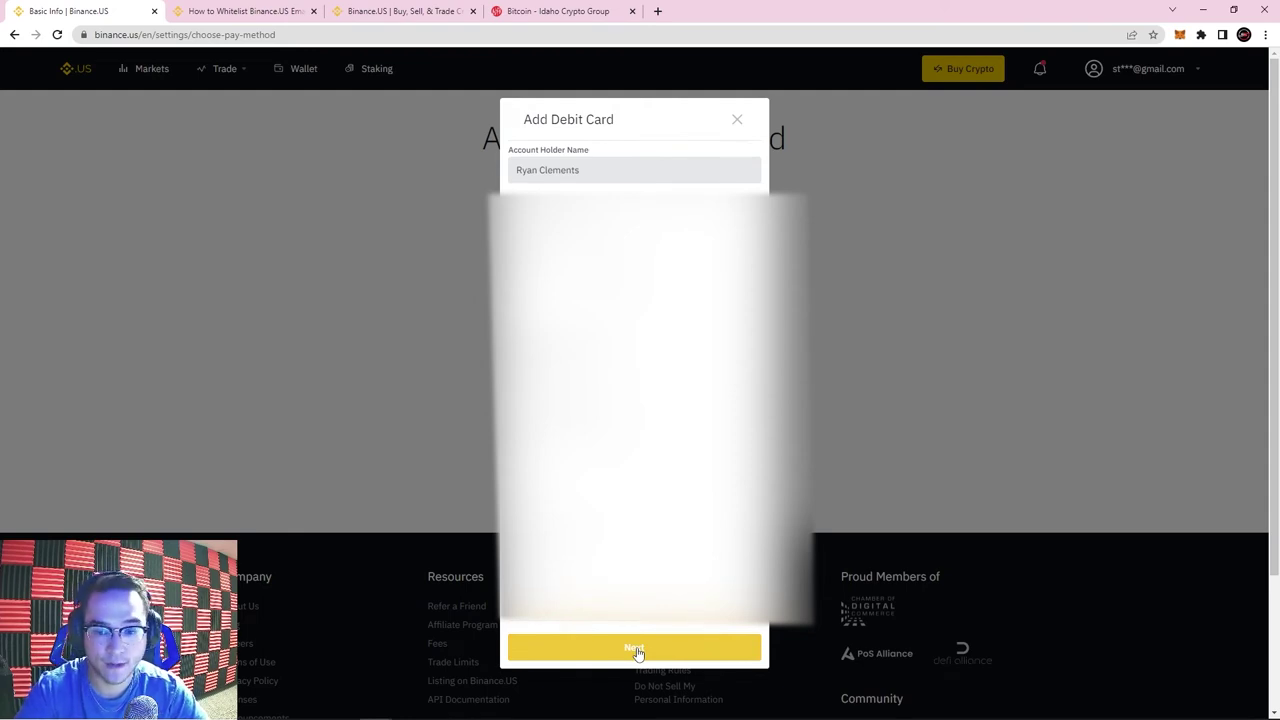
{"action": "left_click", "coordinate": [637, 650]}
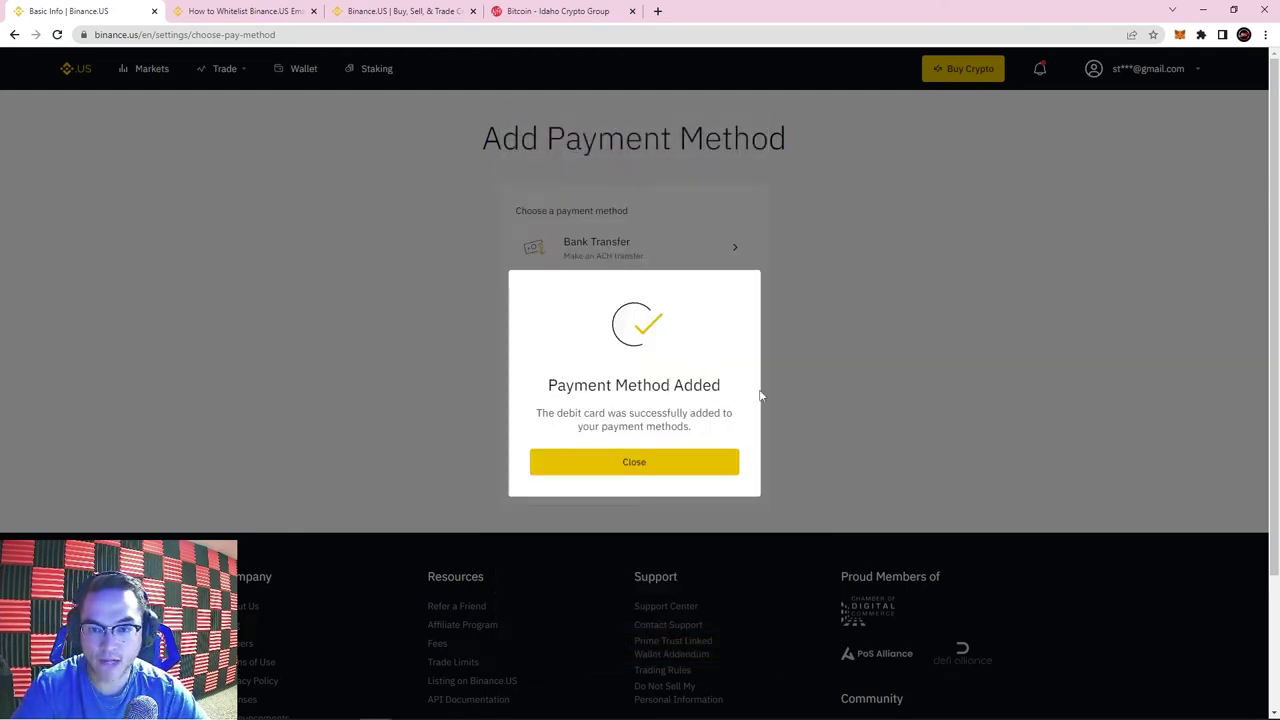
{"action": "left_click", "coordinate": [676, 465]}
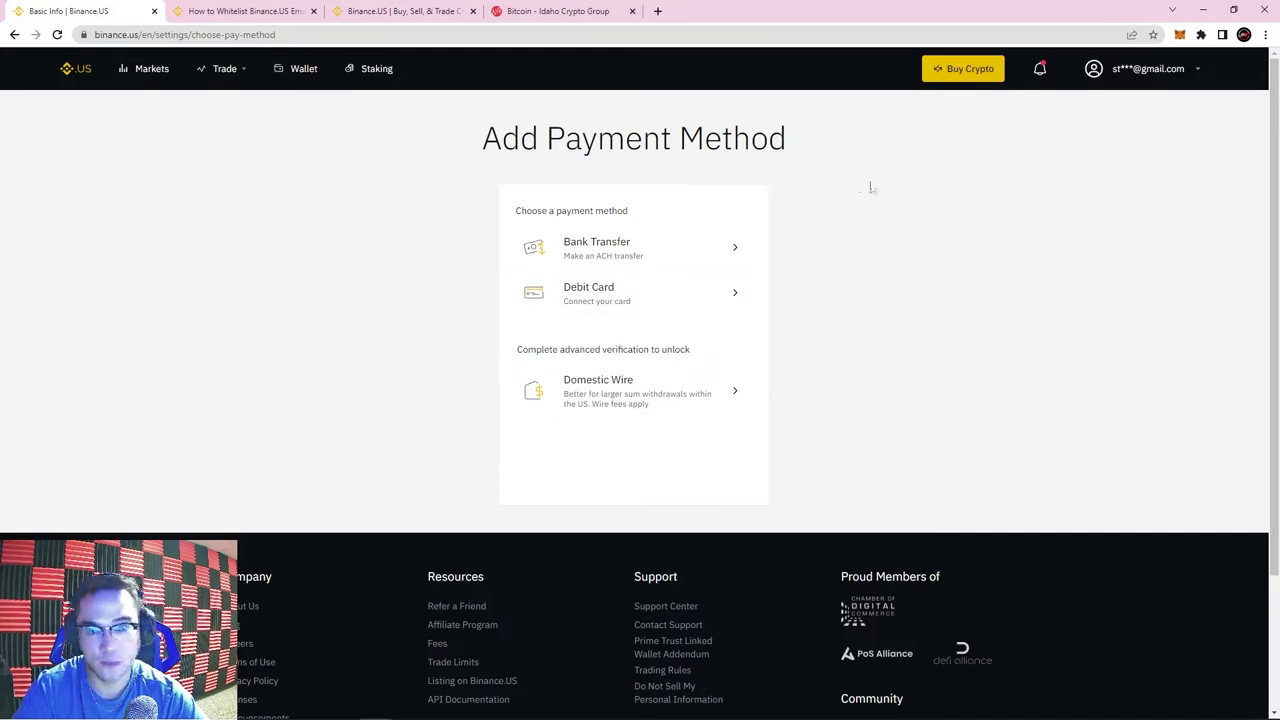
{"action": "scroll", "coordinate": [823, 323], "scroll_direction": "down", "scroll_amount": 3}
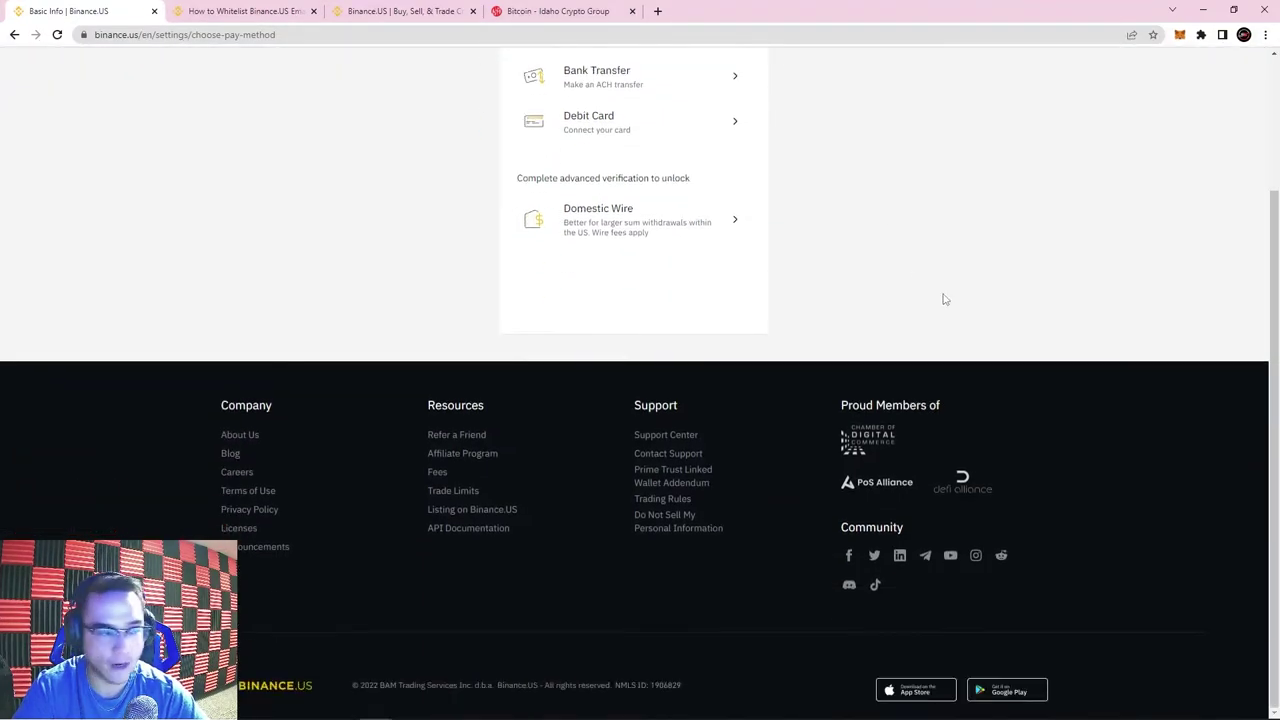
{"action": "scroll", "coordinate": [943, 297], "scroll_direction": "up", "scroll_amount": 3}
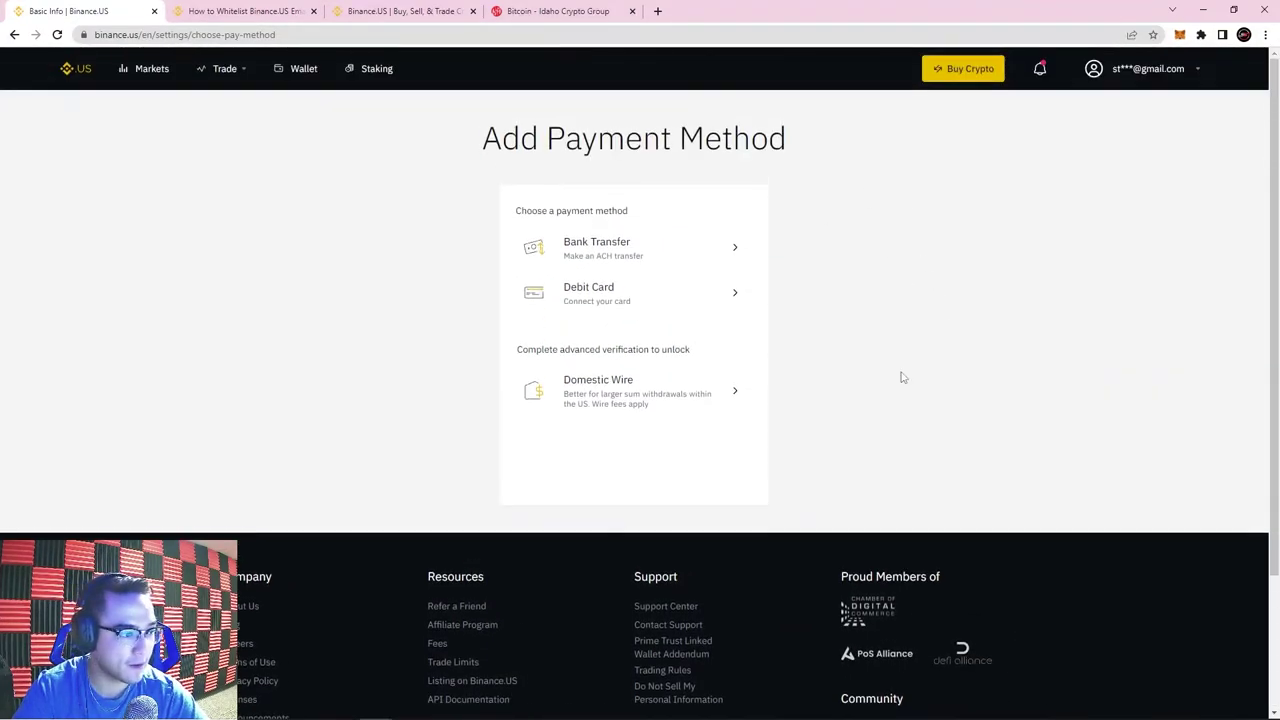
Step: Return to the dashboard via the Binance.US logo and skip Google Authenticator setup
{"action": "left_click", "coordinate": [68, 70]}
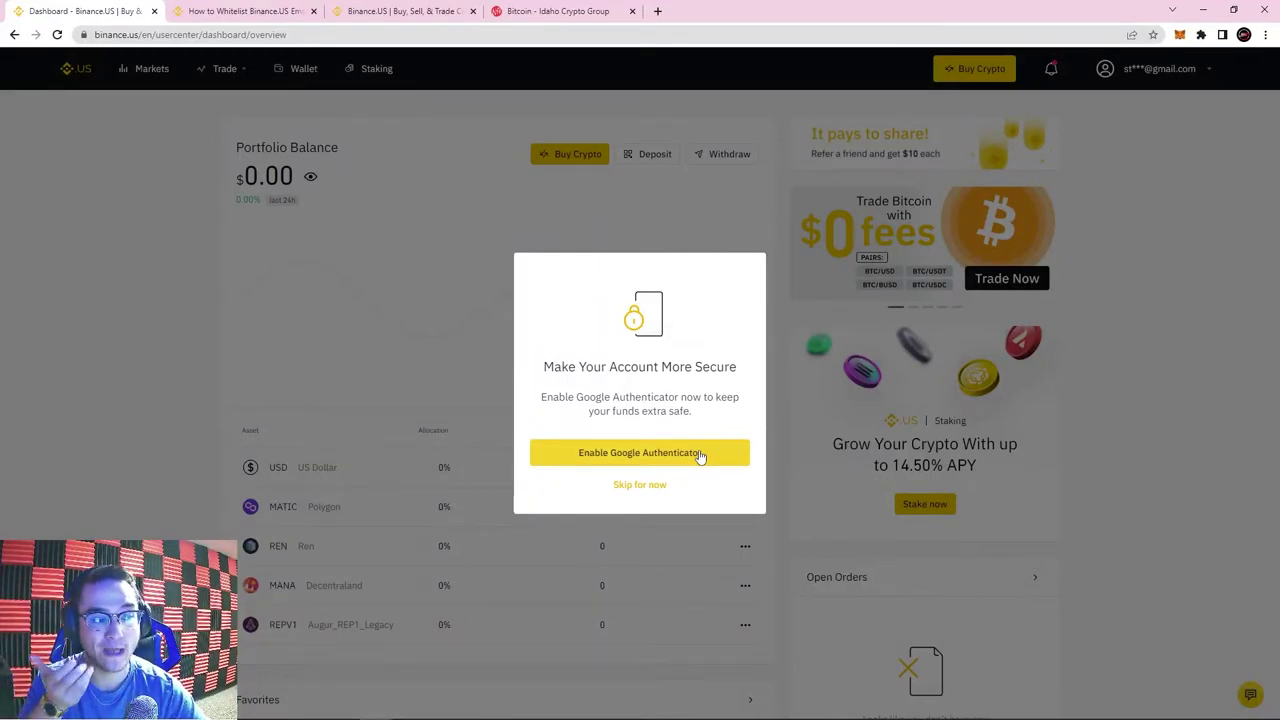
{"action": "left_click", "coordinate": [660, 487]}
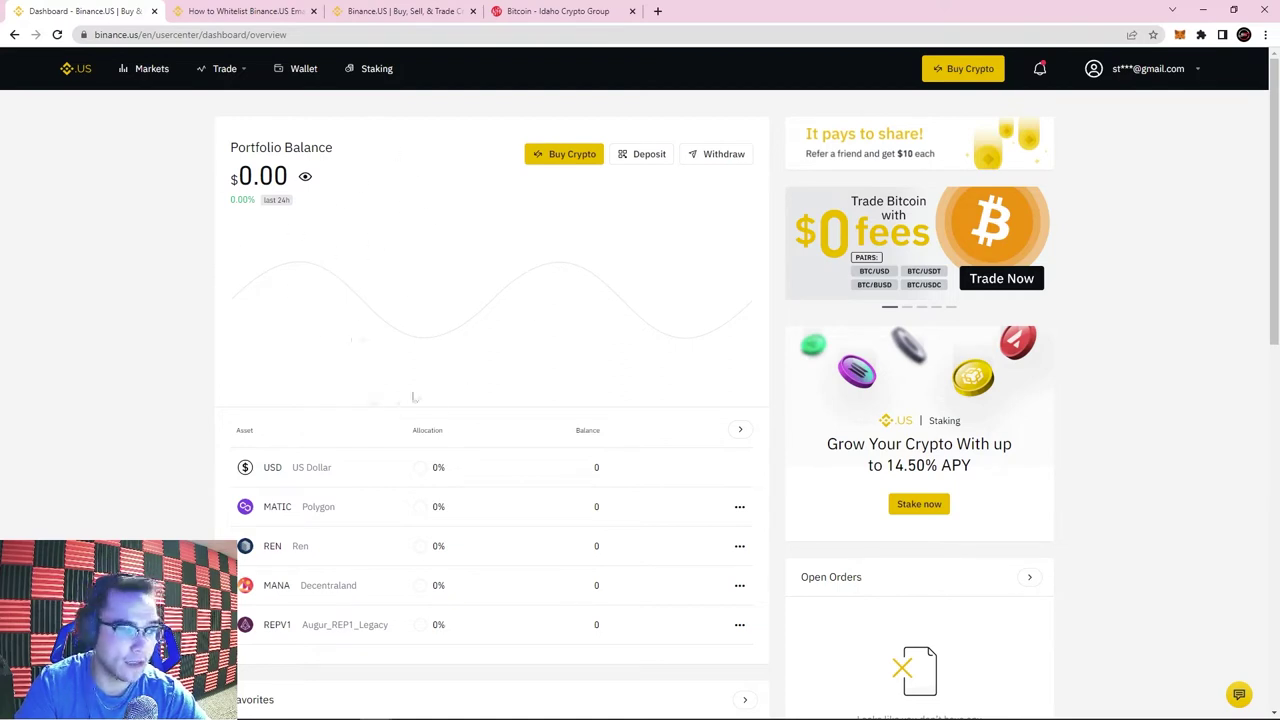
{"action": "scroll", "coordinate": [380, 383], "scroll_direction": "down", "scroll_amount": 3}
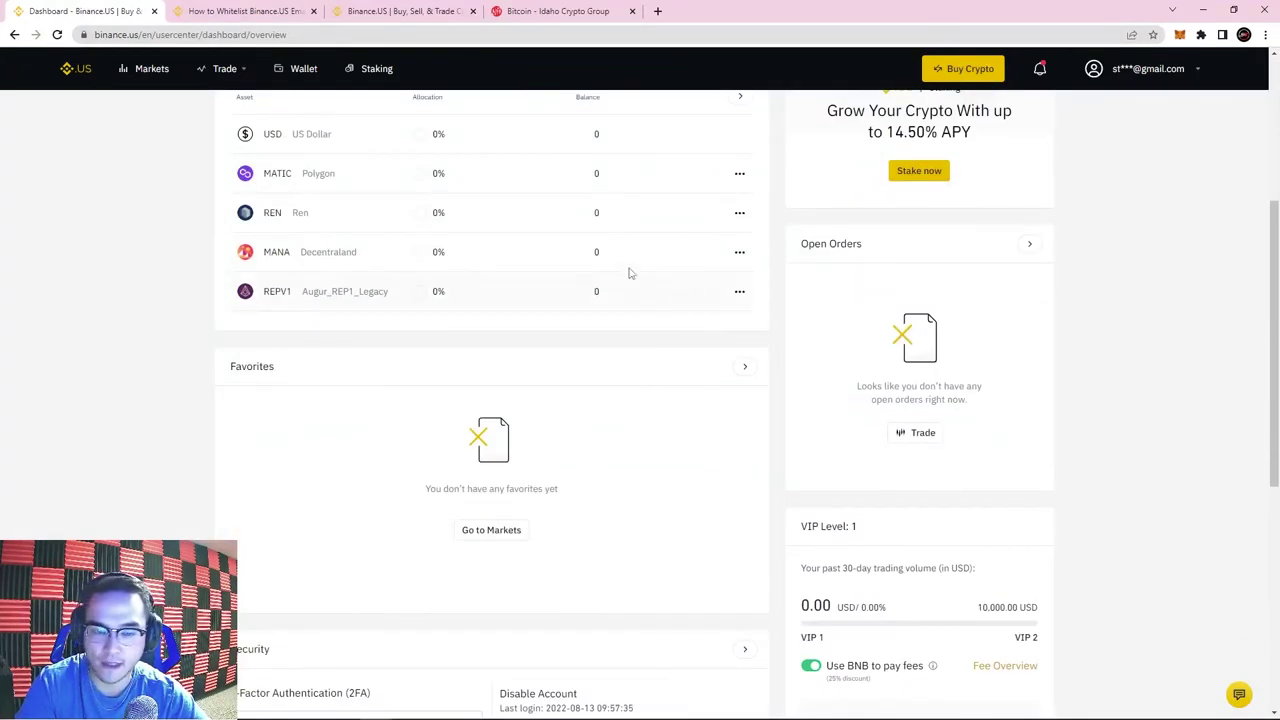
{"action": "scroll", "coordinate": [389, 366], "scroll_direction": "down", "scroll_amount": 2}
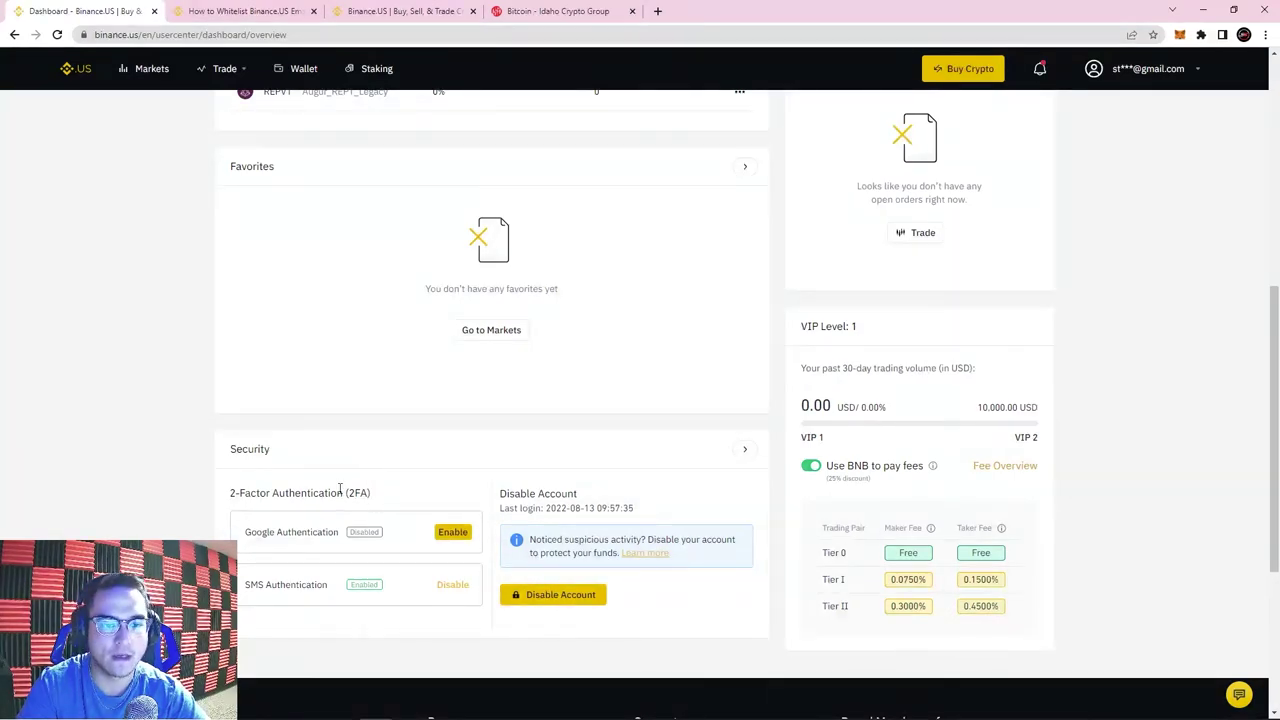
{"action": "scroll", "coordinate": [990, 440], "scroll_direction": "up", "scroll_amount": 1}
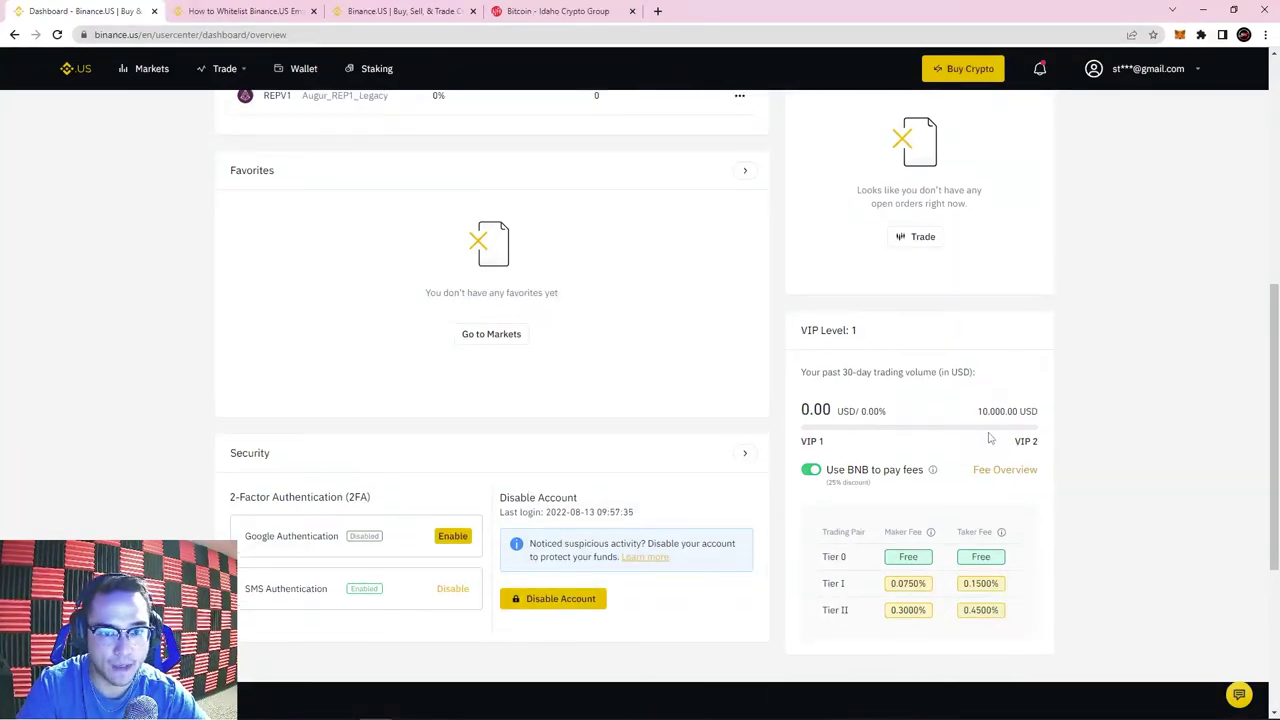
{"action": "scroll", "coordinate": [990, 437], "scroll_direction": "up", "scroll_amount": 2}
{"action": "scroll", "coordinate": [994, 437], "scroll_direction": "down", "scroll_amount": 4}
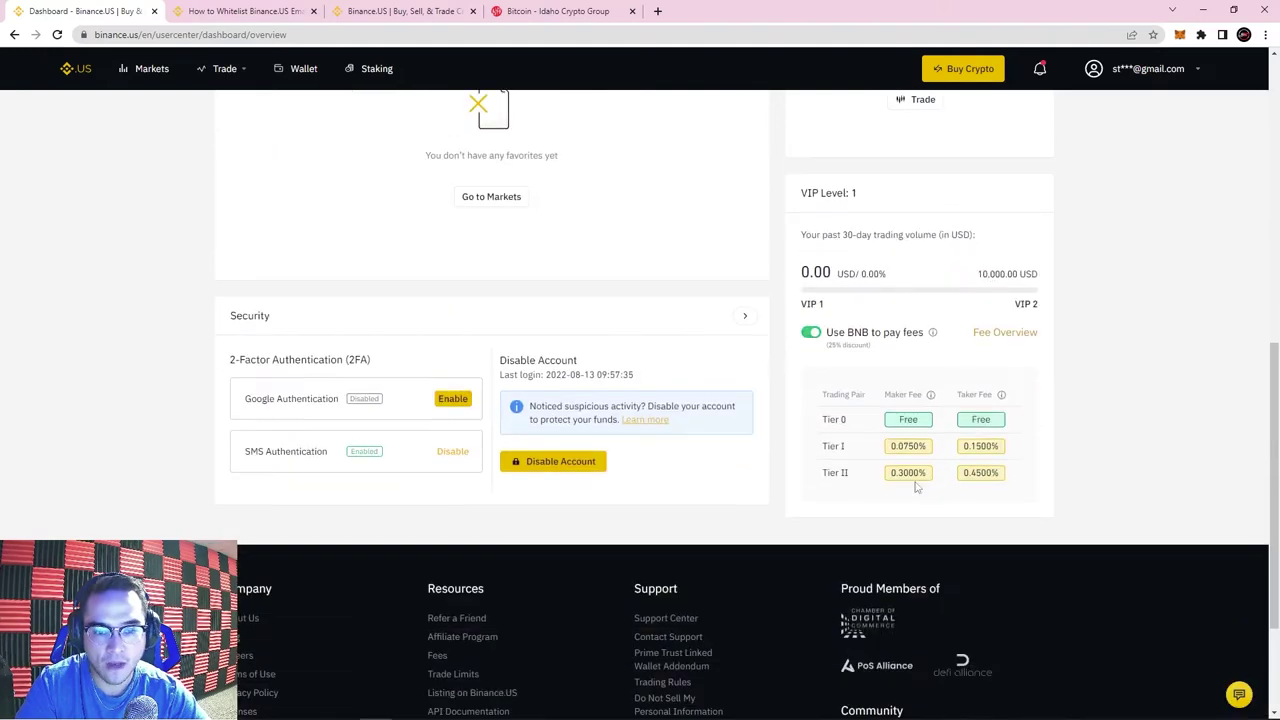
{"action": "scroll", "coordinate": [914, 486], "scroll_direction": "up", "scroll_amount": 2}
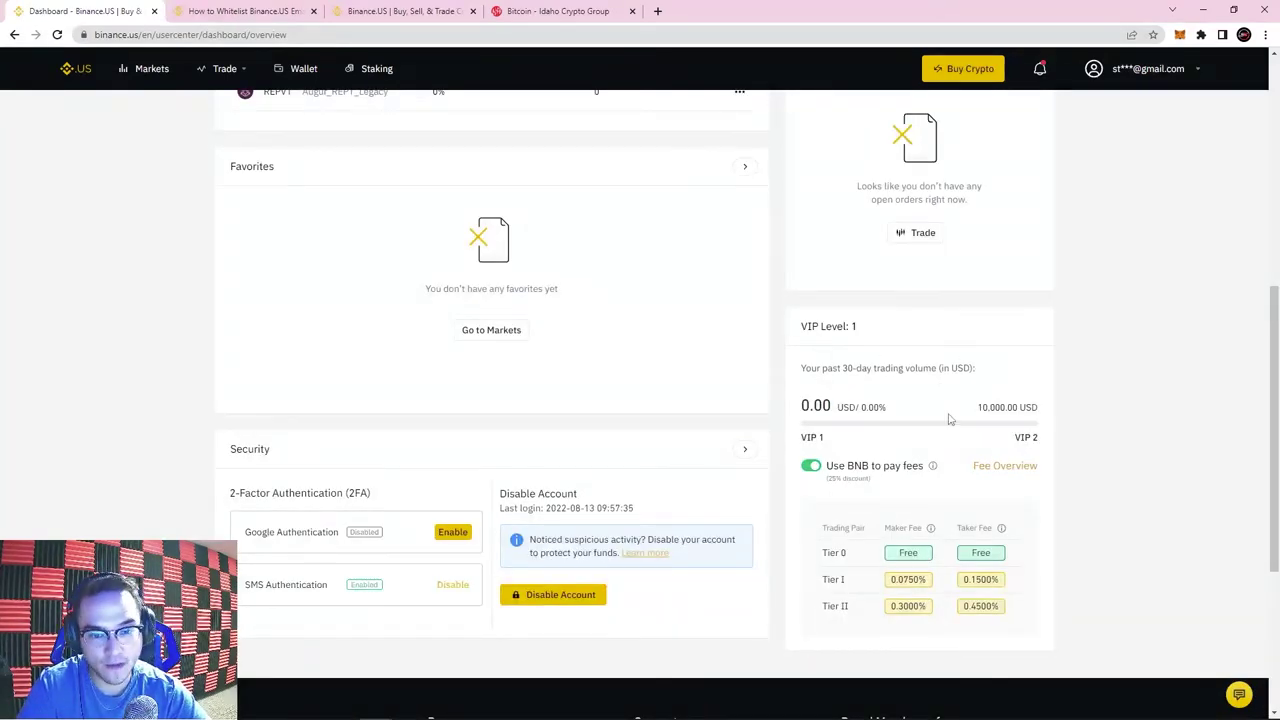
{"action": "scroll", "coordinate": [949, 417], "scroll_direction": "down", "scroll_amount": 2}
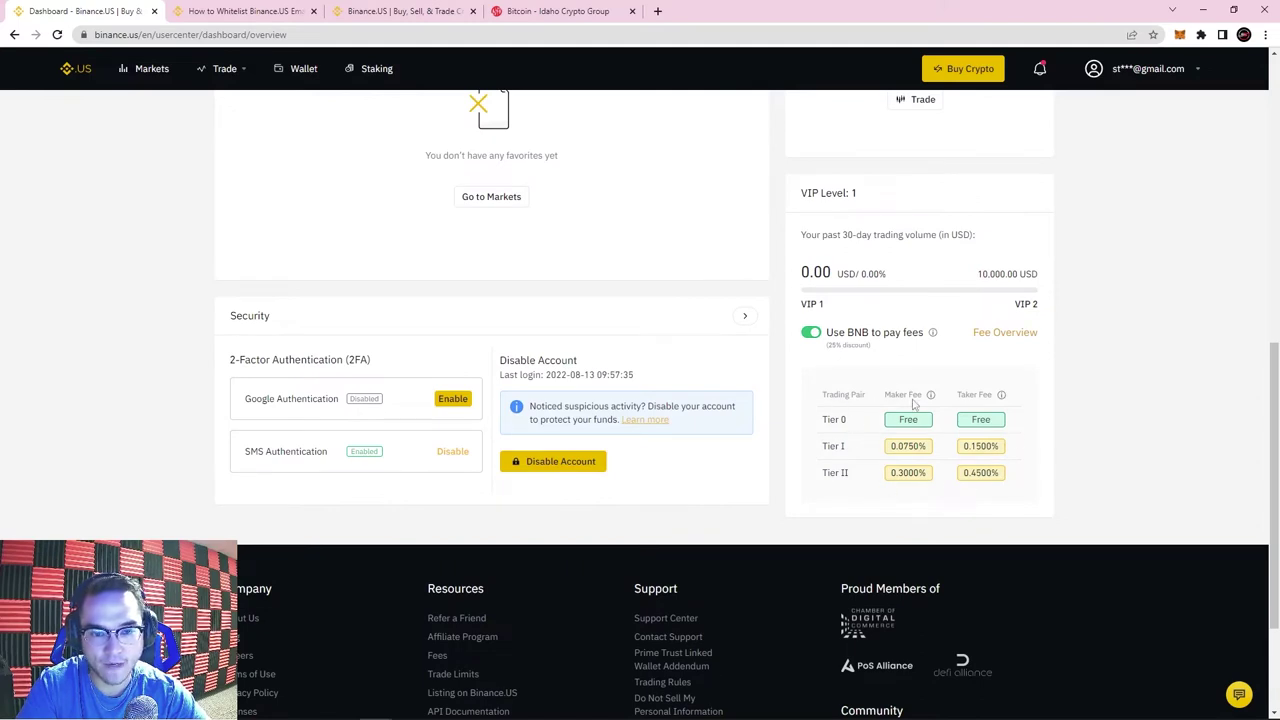
{"action": "scroll", "coordinate": [950, 440], "scroll_direction": "up", "scroll_amount": 1}
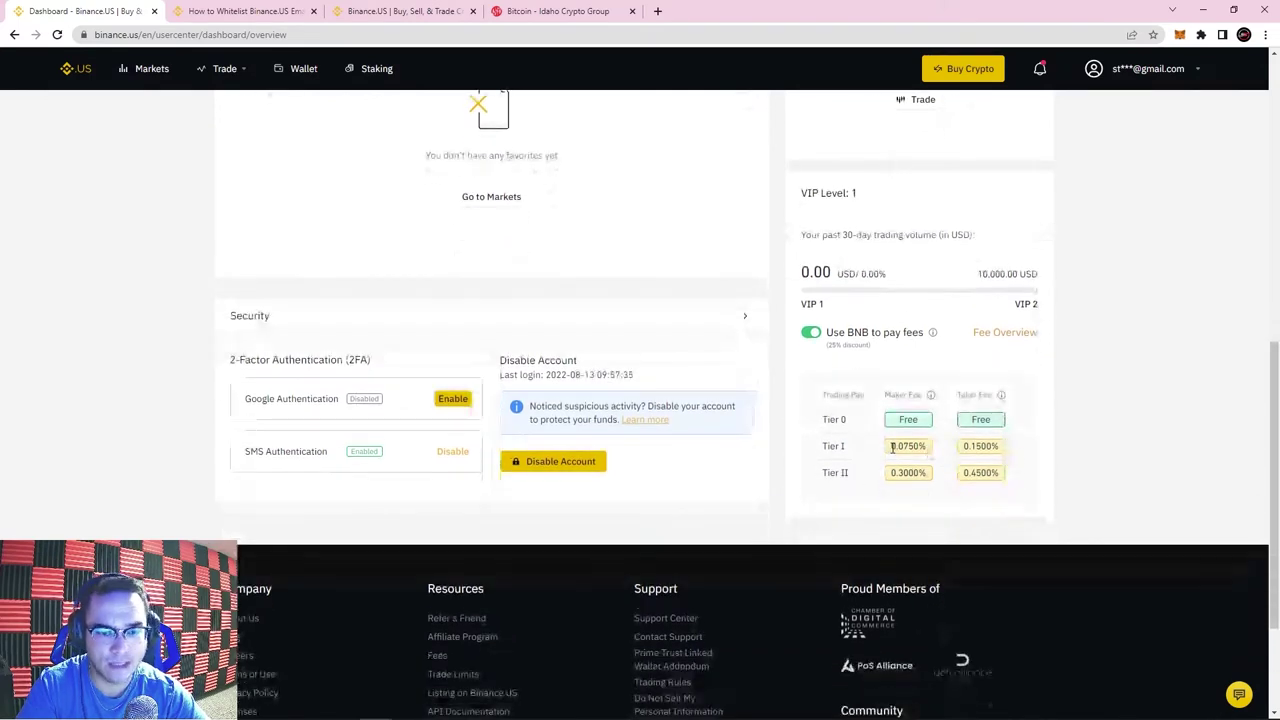
{"action": "left_click_drag", "start_coordinate": [888, 446], "coordinate": [991, 474]}
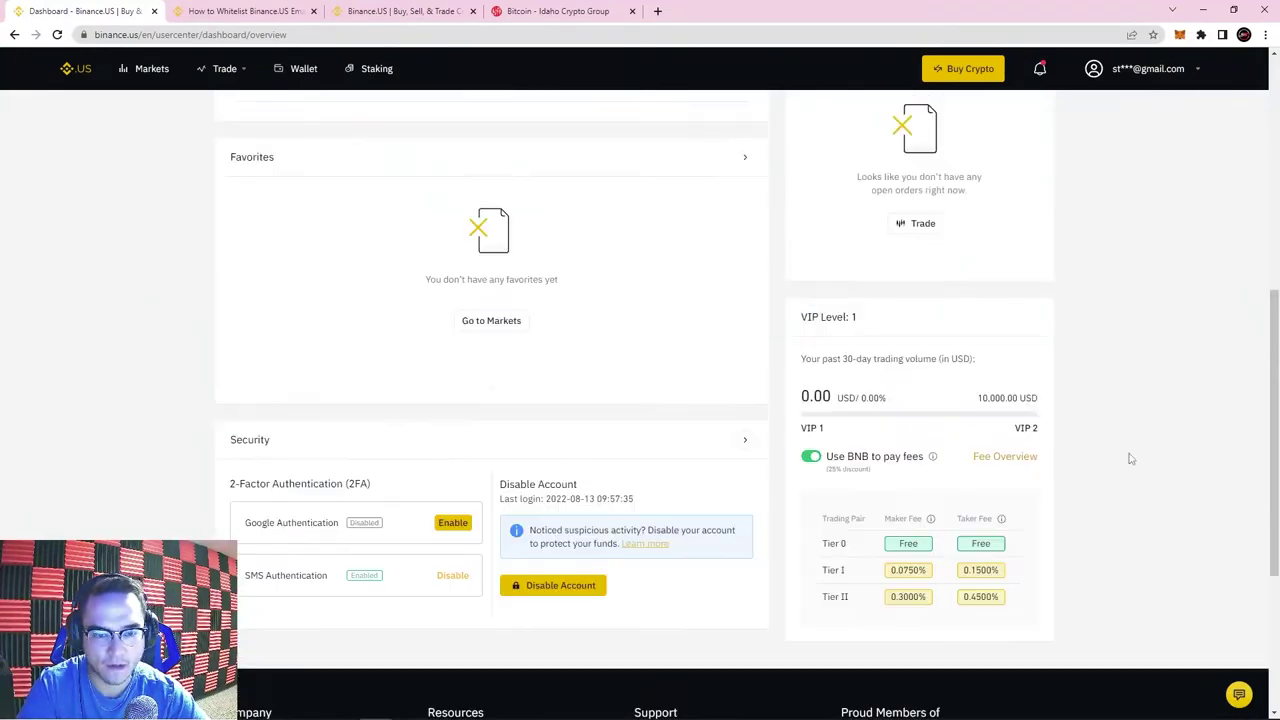
{"action": "scroll", "coordinate": [1130, 458], "scroll_direction": "down", "scroll_amount": 1}
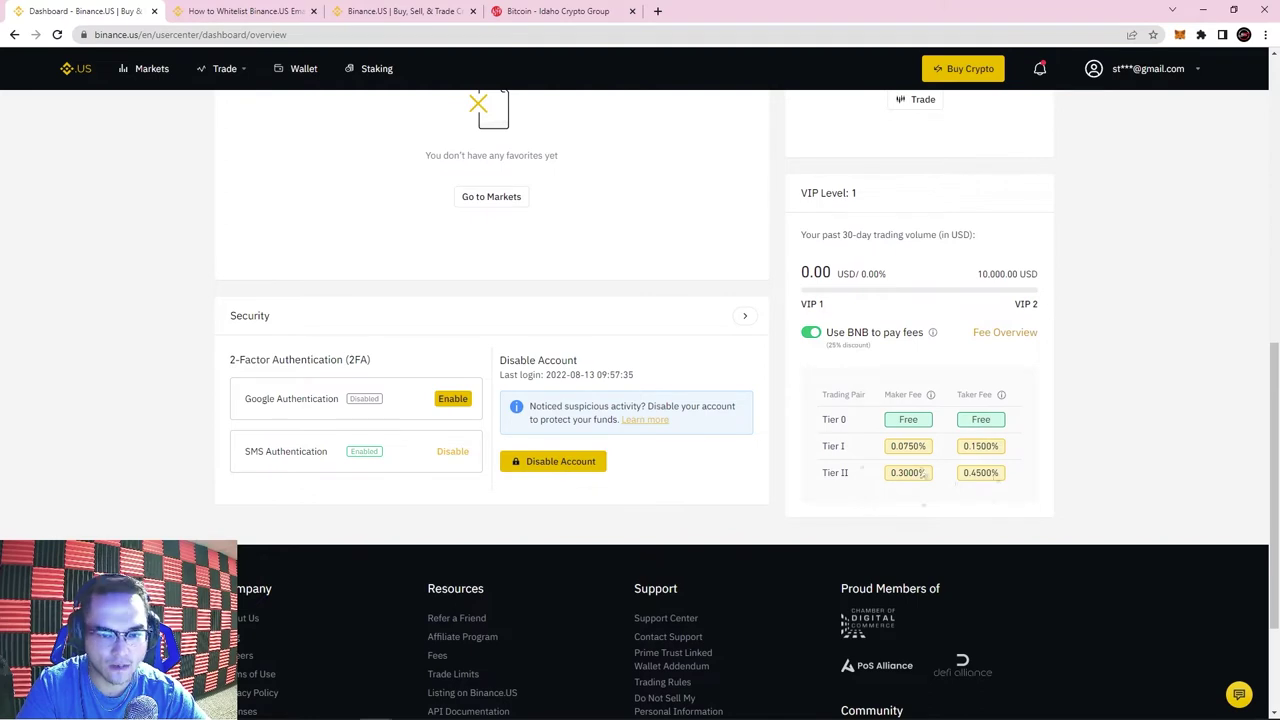
{"action": "scroll", "coordinate": [1111, 274], "scroll_direction": "up", "scroll_amount": 6}
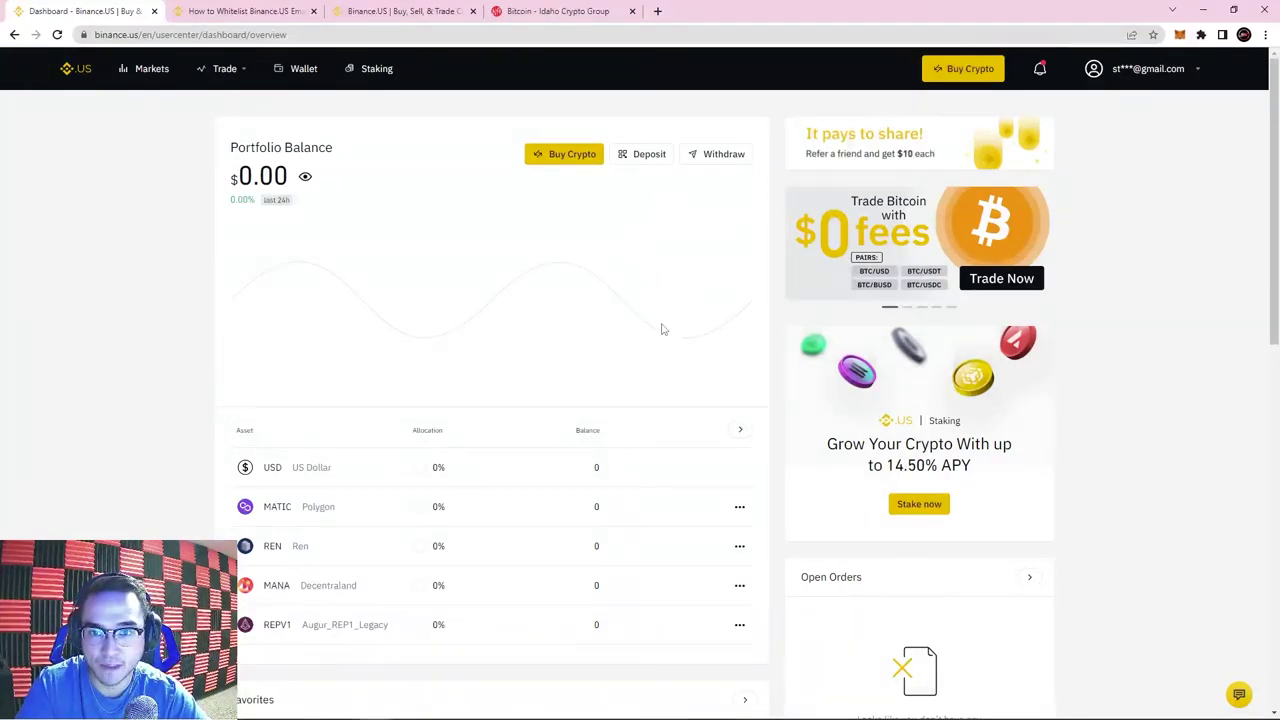
Step: Preview a $50 USD deposit showing a $1.88 fee and $48.13 received
{"action": "left_click", "coordinate": [632, 155]}
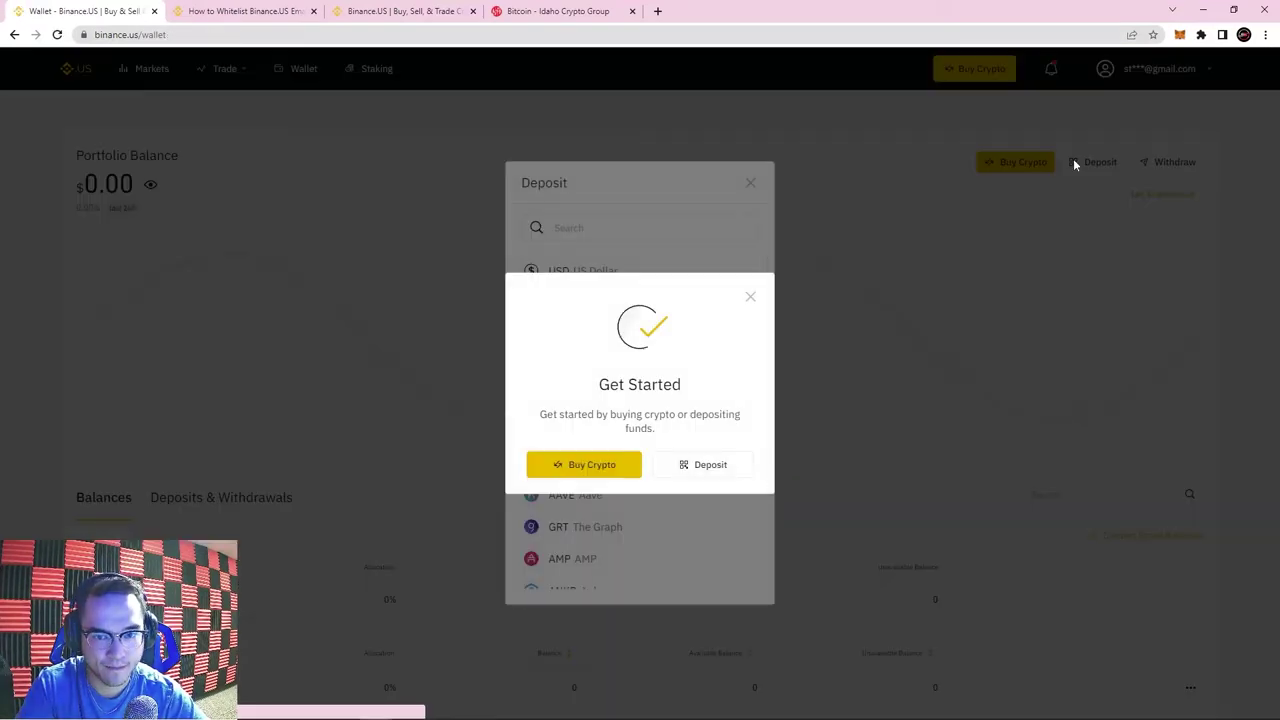
{"action": "left_click", "coordinate": [705, 466]}
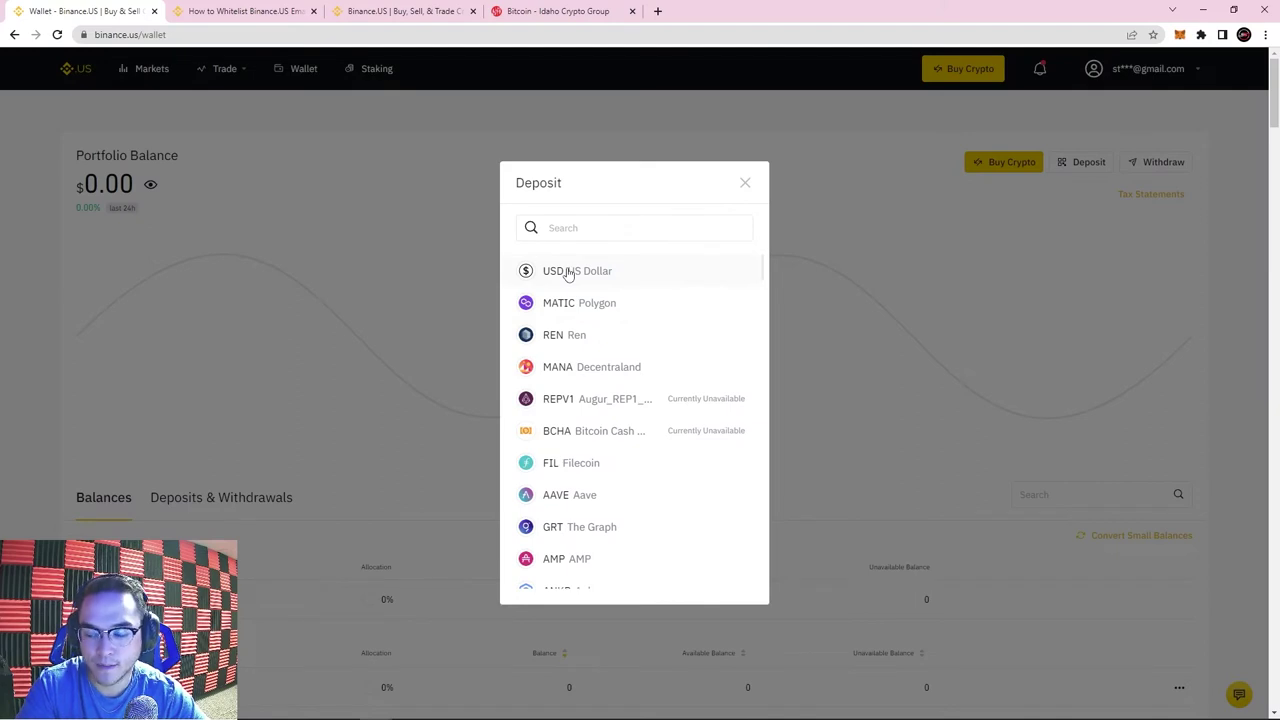
{"action": "left_click", "coordinate": [568, 271]}
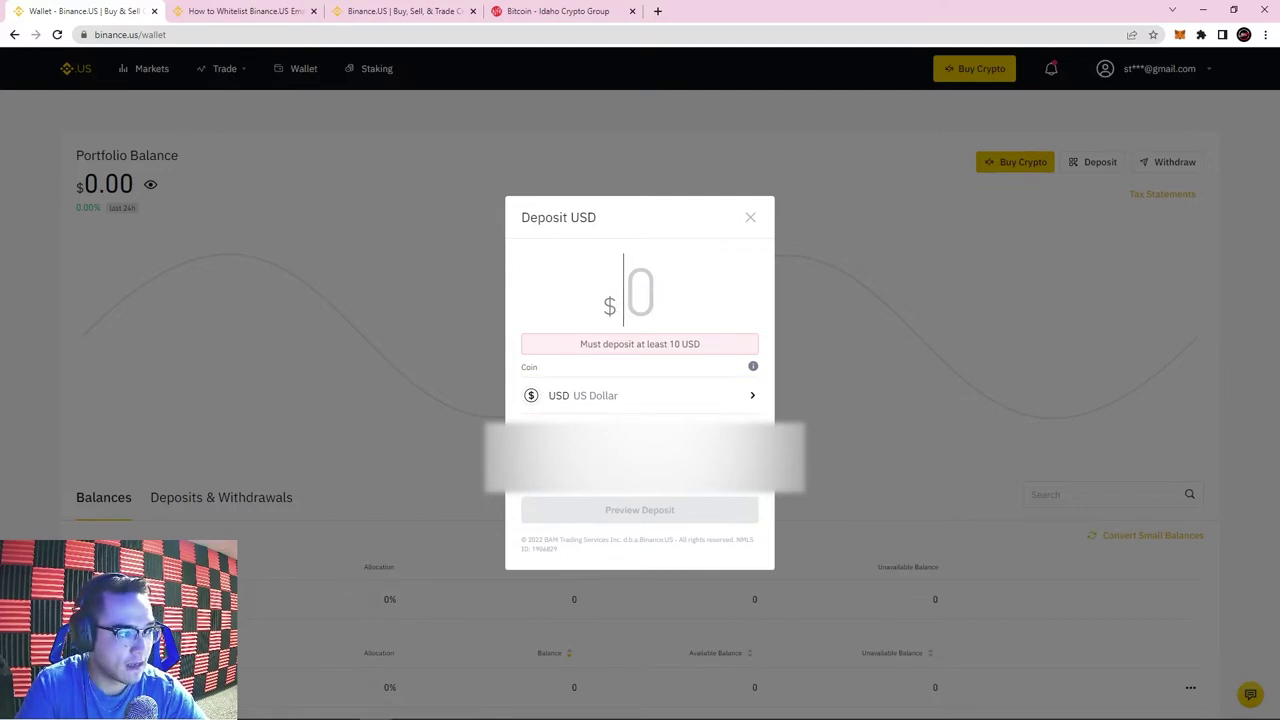
{"action": "left_click", "coordinate": [616, 453]}
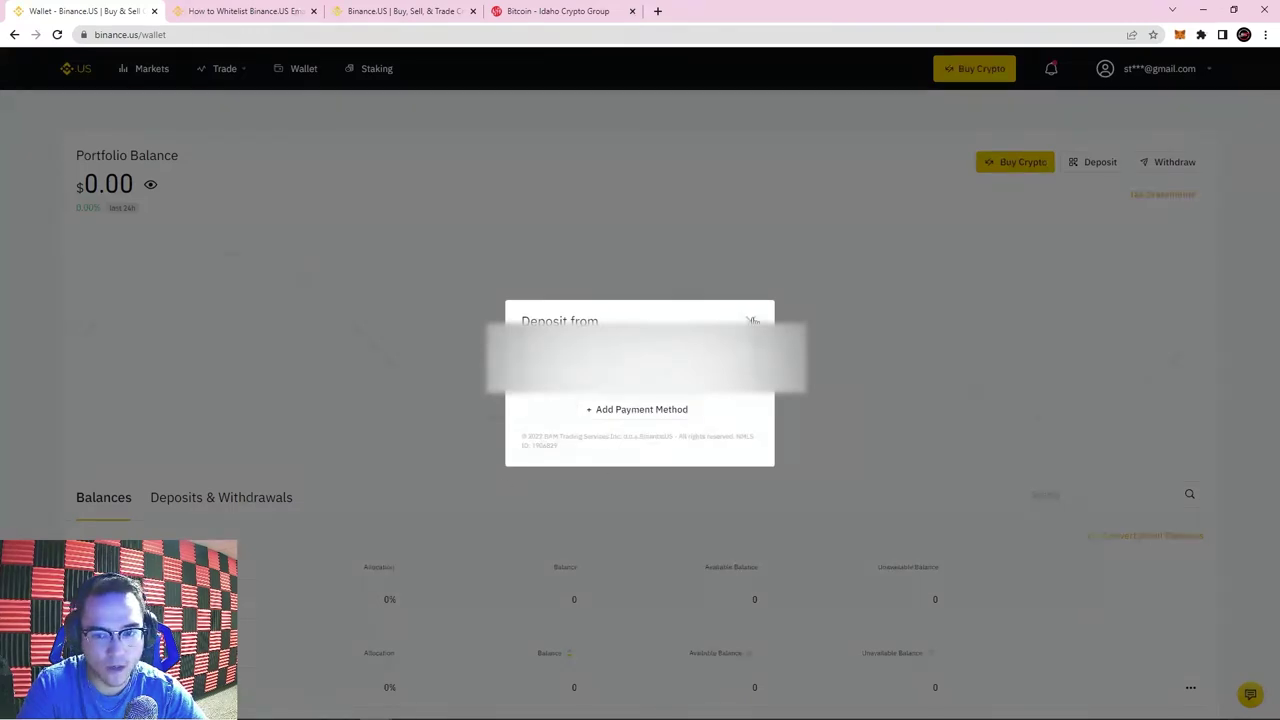
{"action": "left_click", "coordinate": [811, 348]}
{"action": "left_click", "coordinate": [1065, 162]}
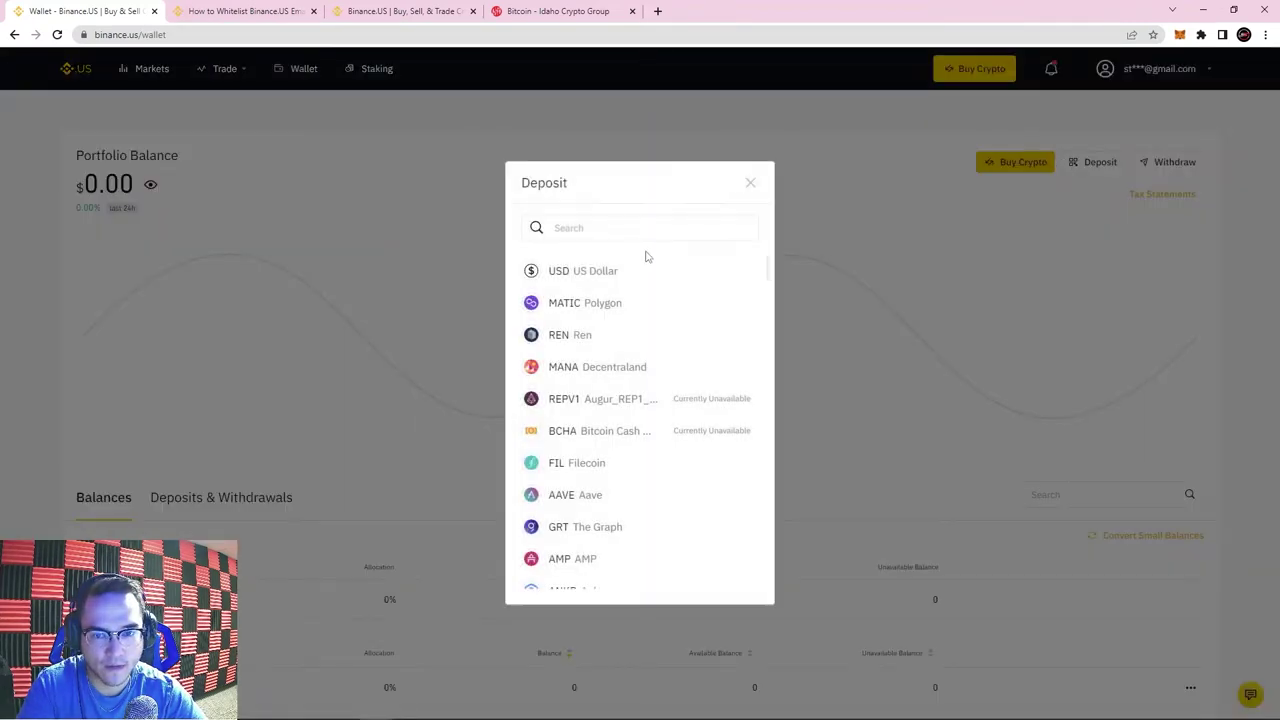
{"action": "left_click", "coordinate": [578, 270]}
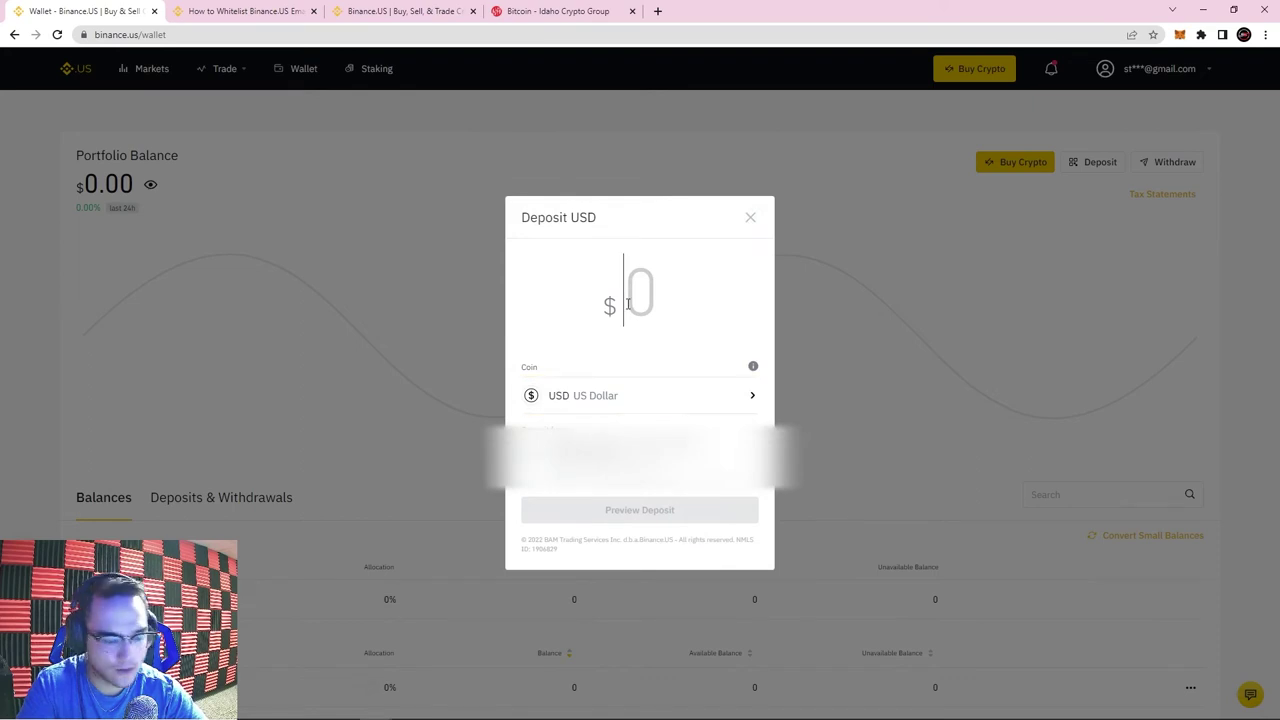
{"action": "type", "text": "50"}
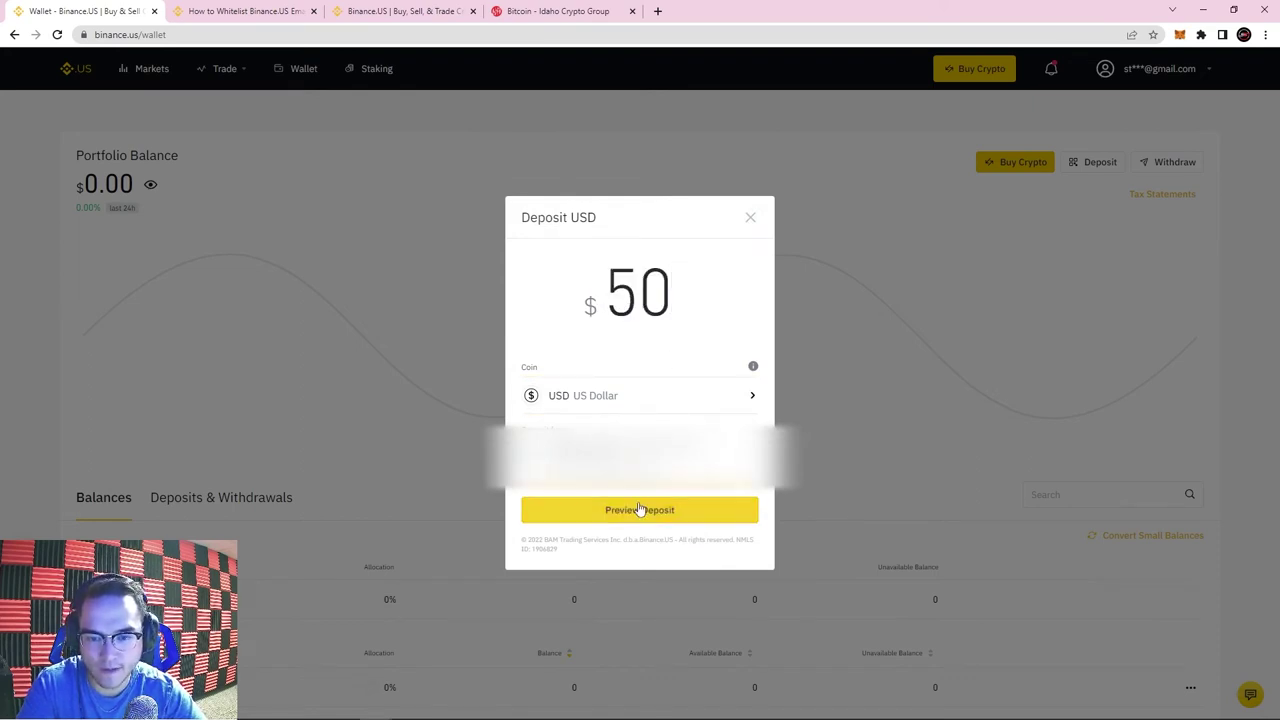
{"action": "left_click", "coordinate": [640, 510]}
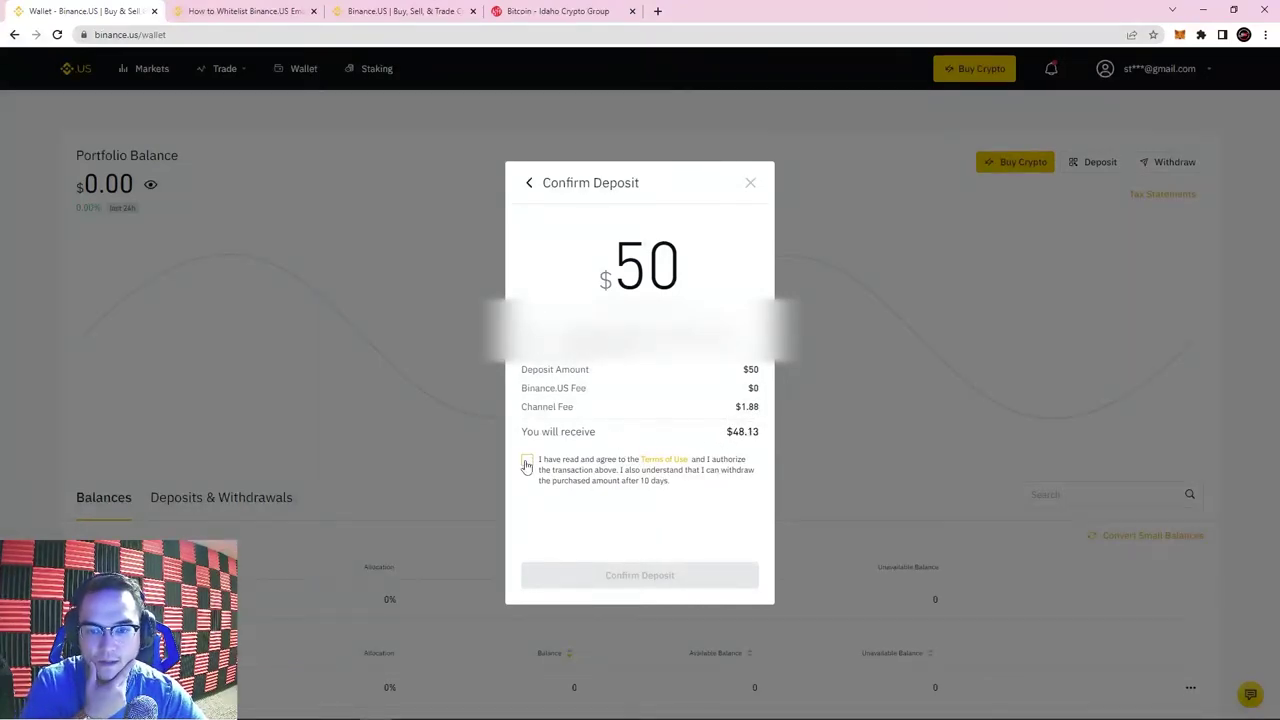
Step: Accept the terms and confirm the $50 deposit, noting the $1.88 channel fee and chargeback notice
{"action": "left_click_drag", "start_coordinate": [735, 407], "coordinate": [763, 410]}
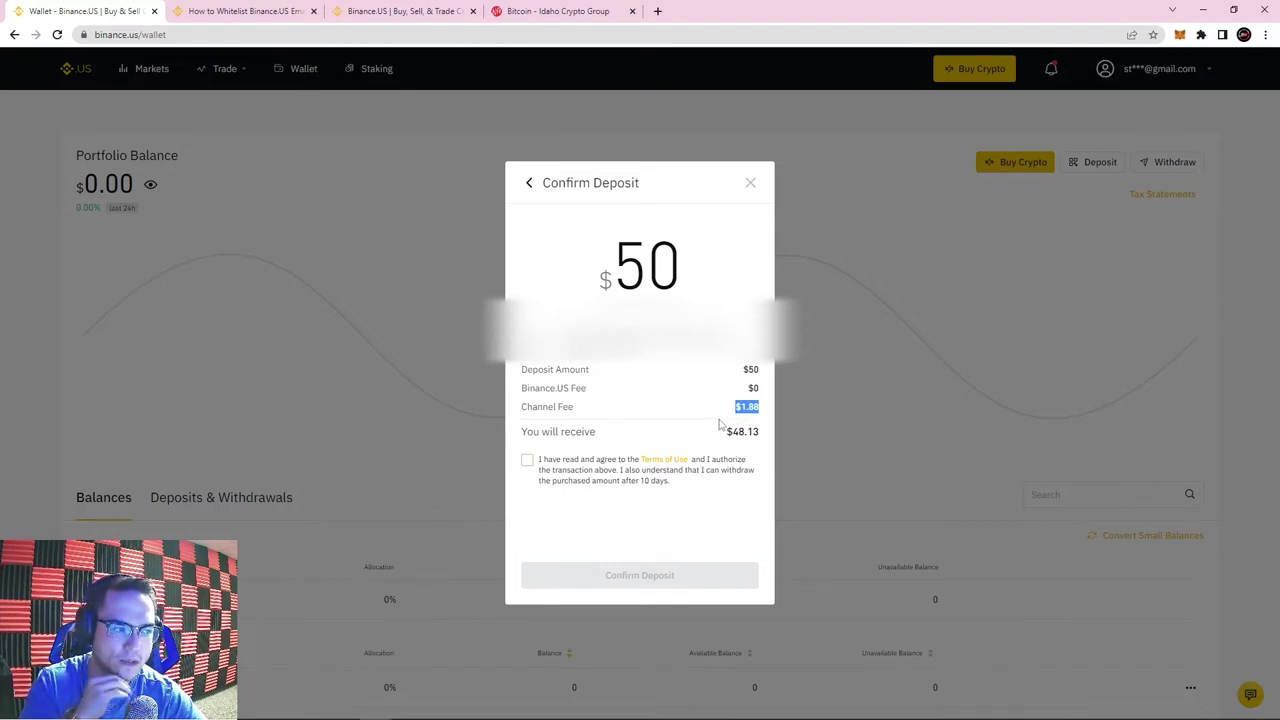
{"action": "left_click", "coordinate": [526, 463]}
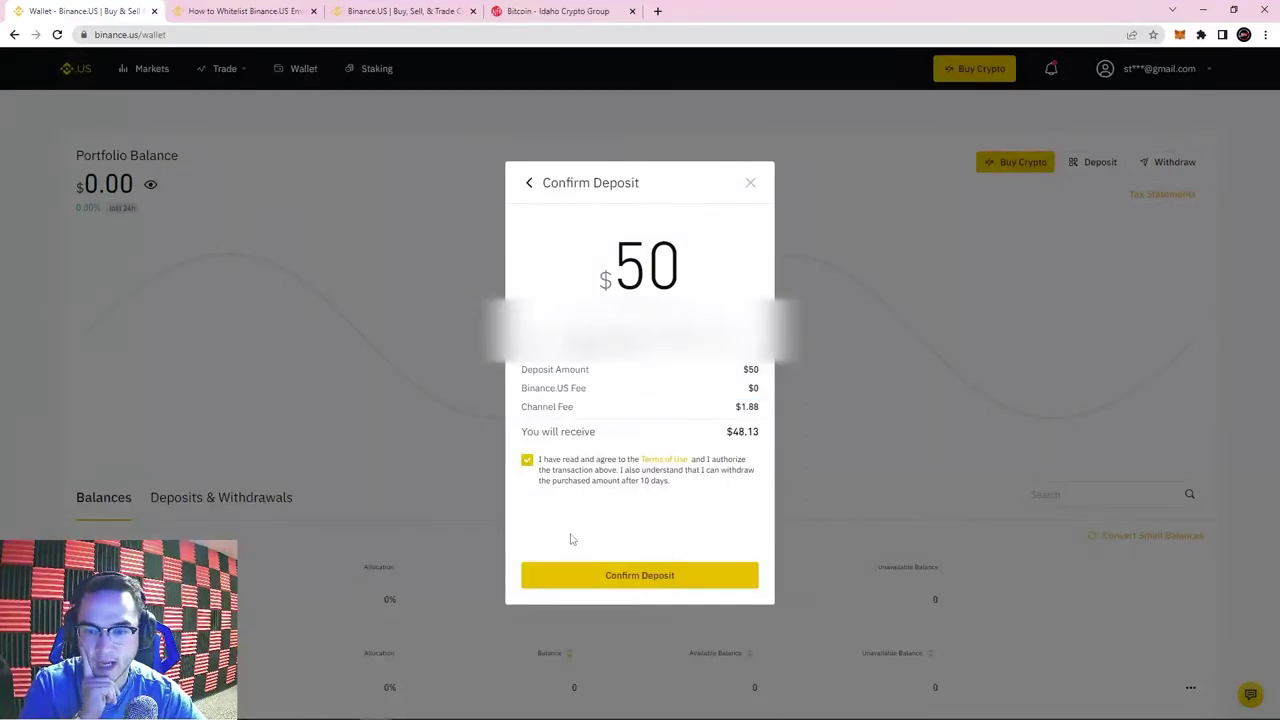
{"action": "left_click", "coordinate": [648, 578]}
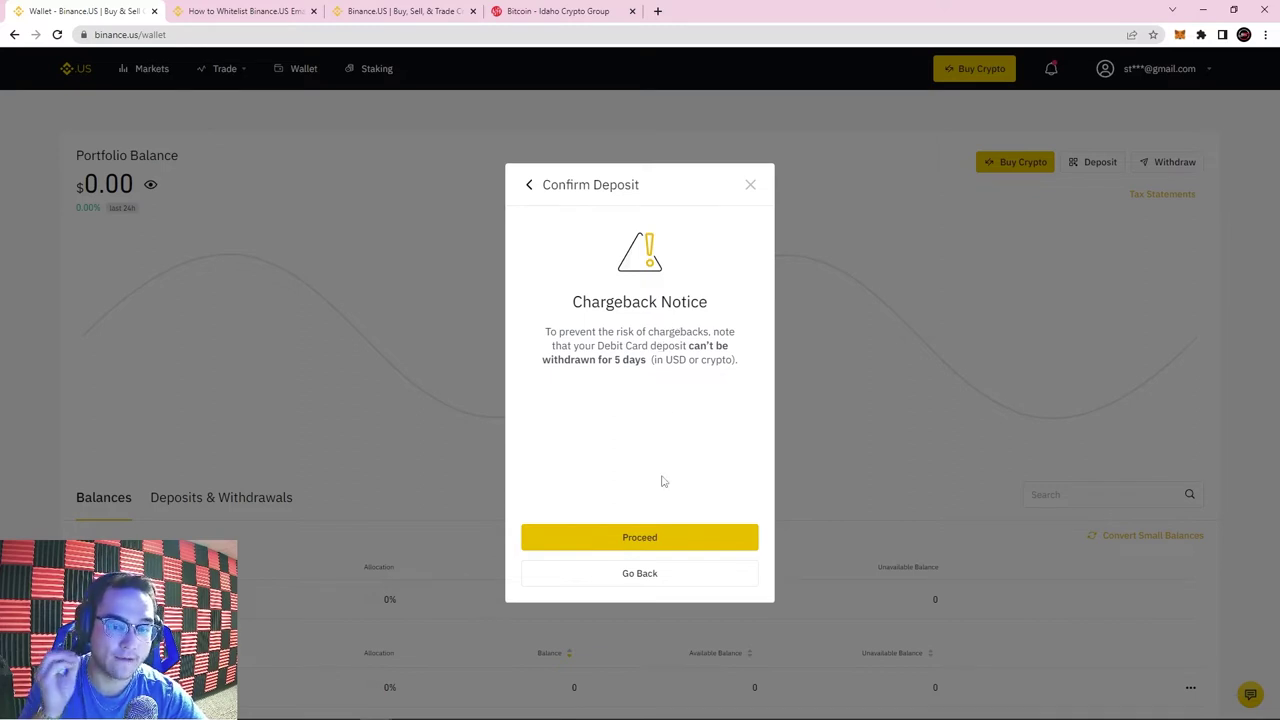
{"action": "left_click", "coordinate": [635, 540]}
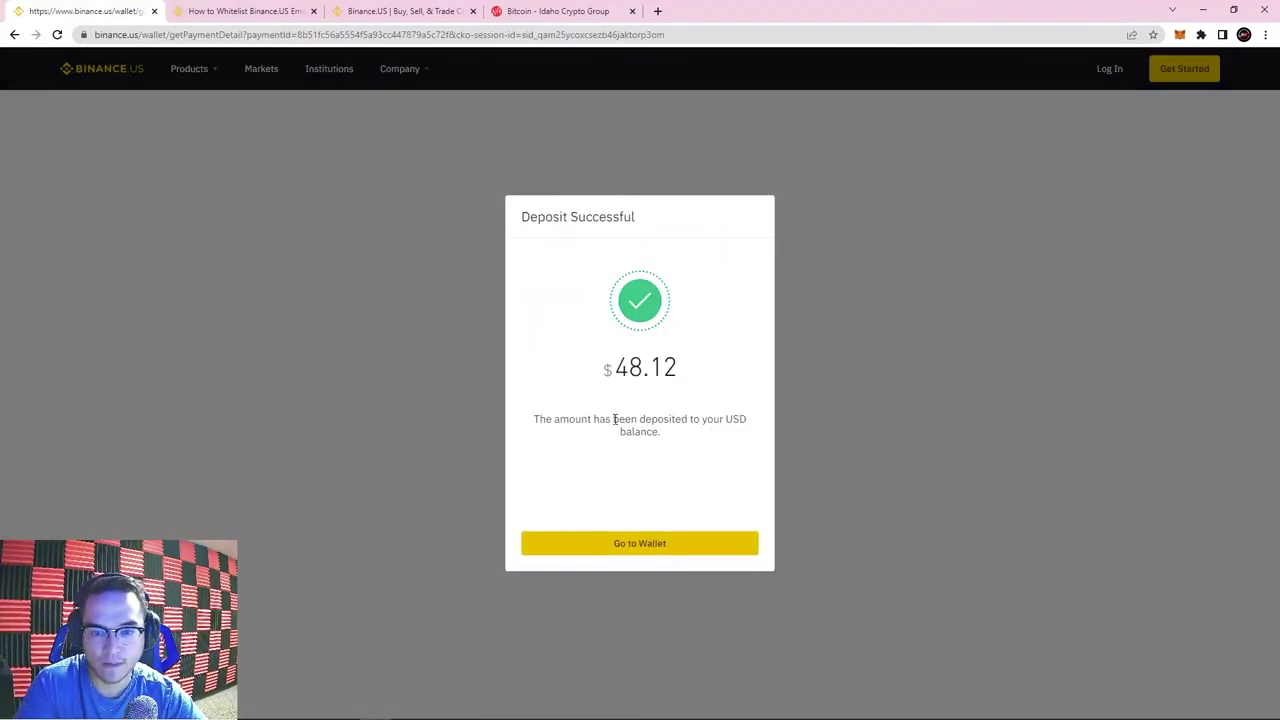
Step: Check the $48.12 USD balance in the wallet, then go to Buy Crypto
{"action": "left_click_drag", "start_coordinate": [602, 371], "coordinate": [731, 373]}
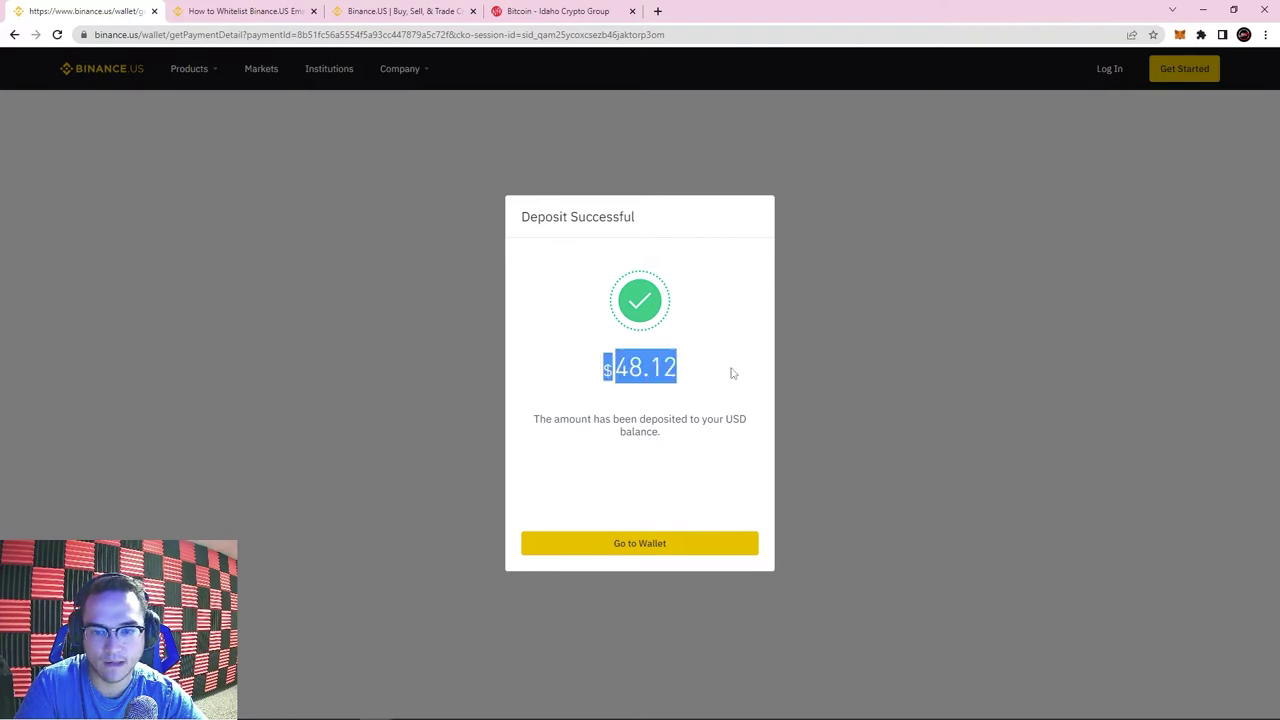
{"action": "left_click", "coordinate": [658, 543]}
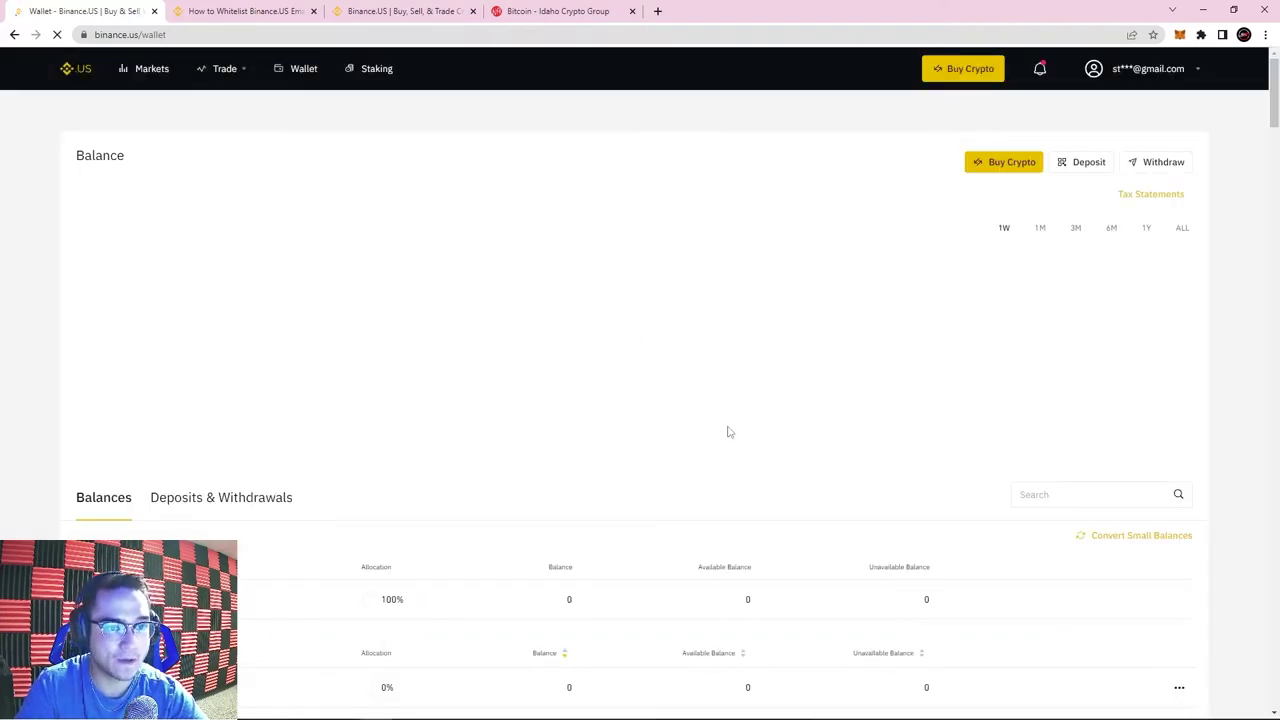
{"action": "scroll", "coordinate": [480, 465], "scroll_direction": "down", "scroll_amount": 1}
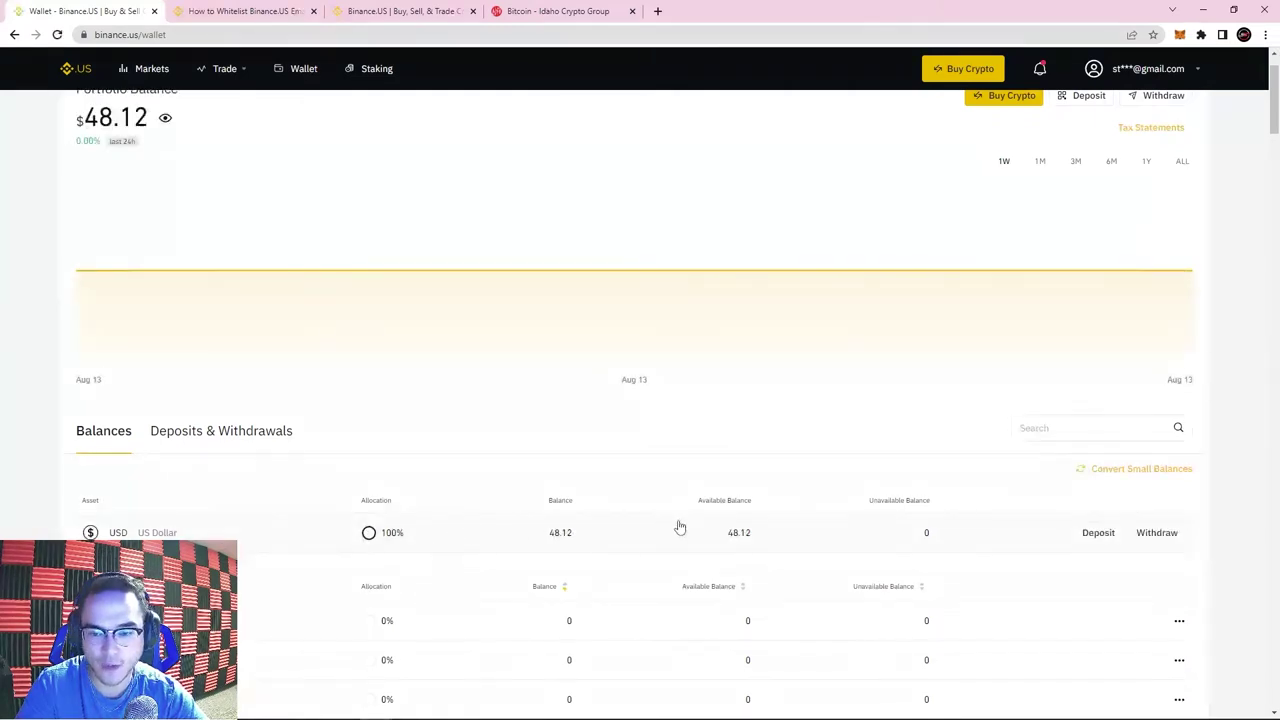
{"action": "scroll", "coordinate": [479, 494], "scroll_direction": "down", "scroll_amount": 2}
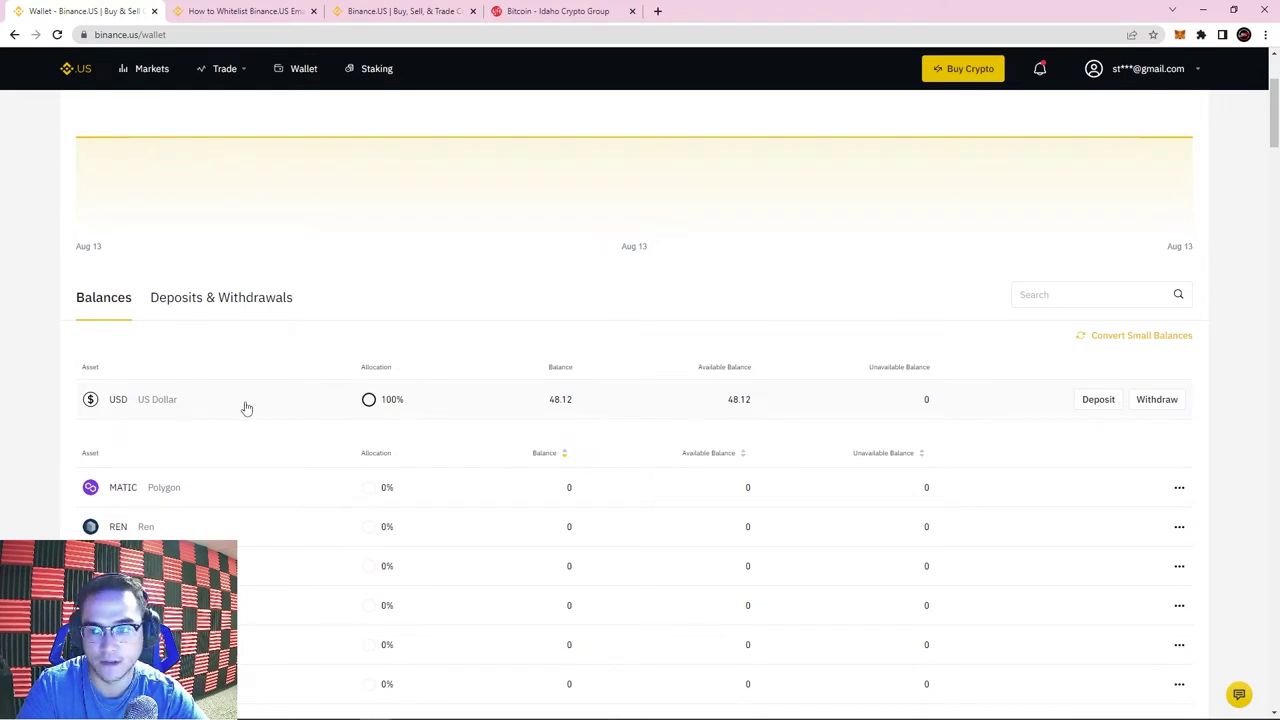
{"action": "scroll", "coordinate": [857, 383], "scroll_direction": "up", "scroll_amount": 3}
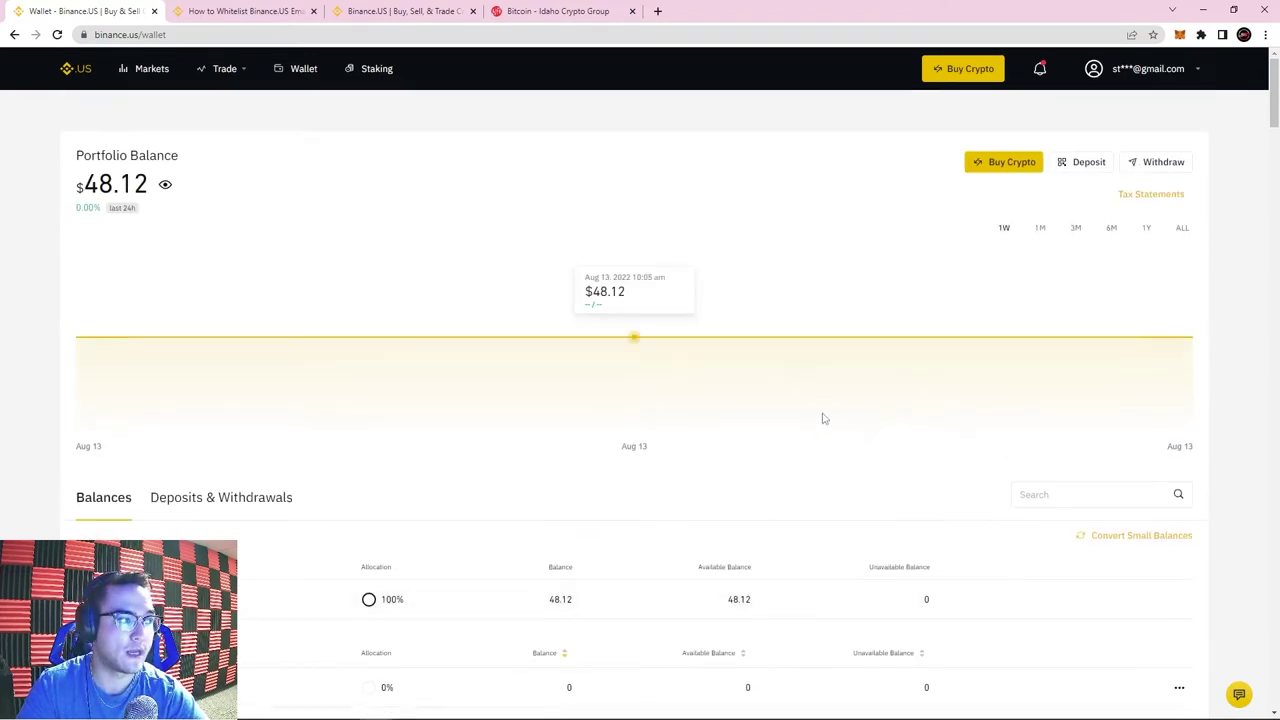
{"action": "left_click", "coordinate": [1003, 170]}
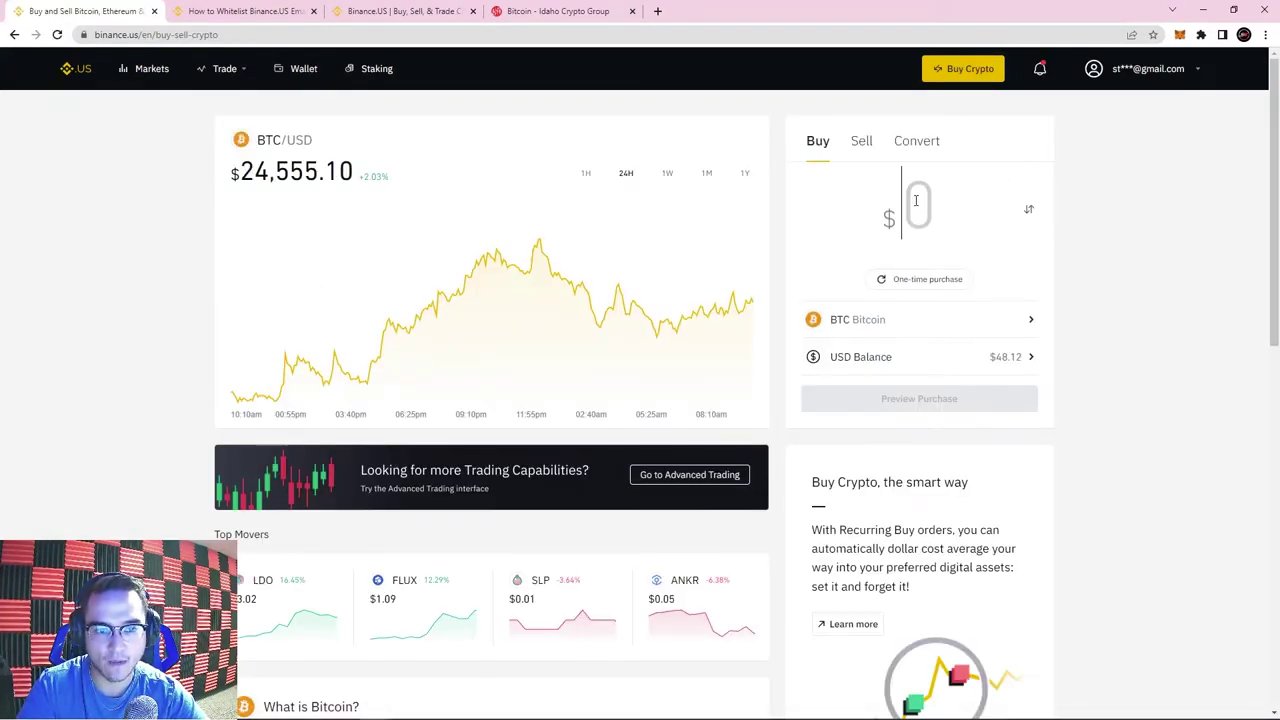
Step: Buy $20 of BTC with its 0.1 USD fee, then go to the wallet
{"action": "left_click", "coordinate": [1030, 212]}
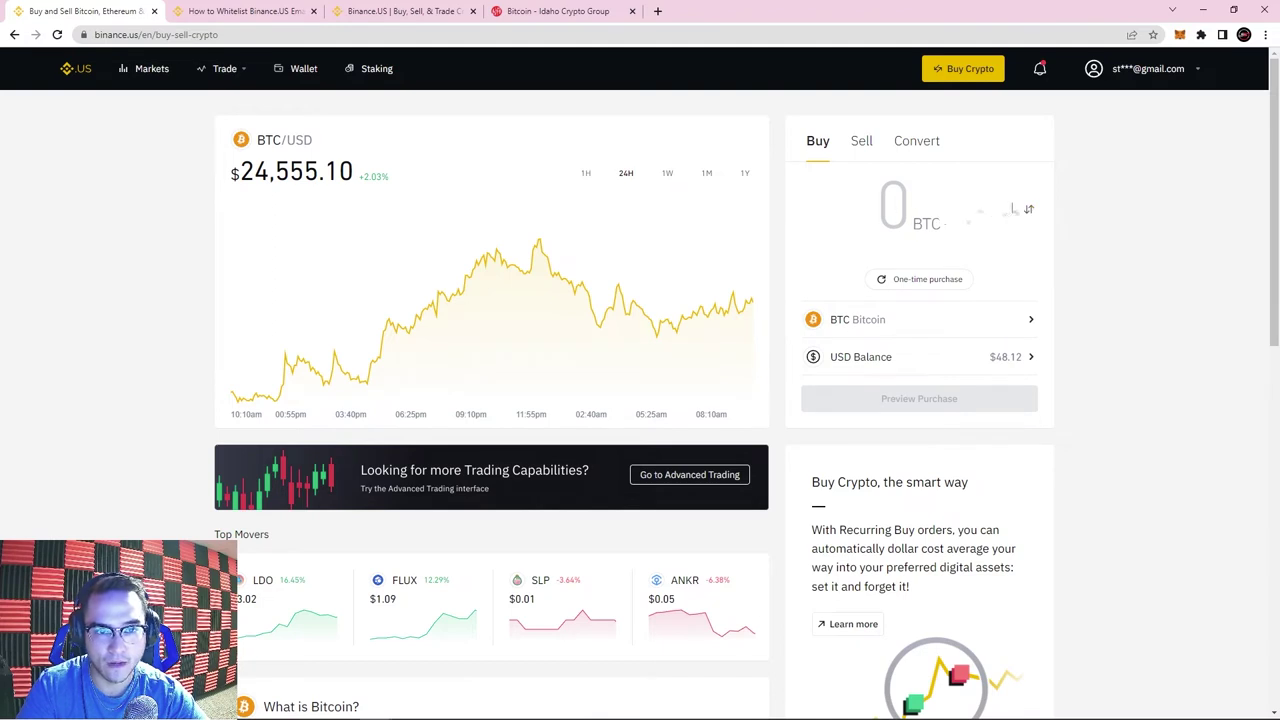
{"action": "left_click", "coordinate": [1030, 212]}
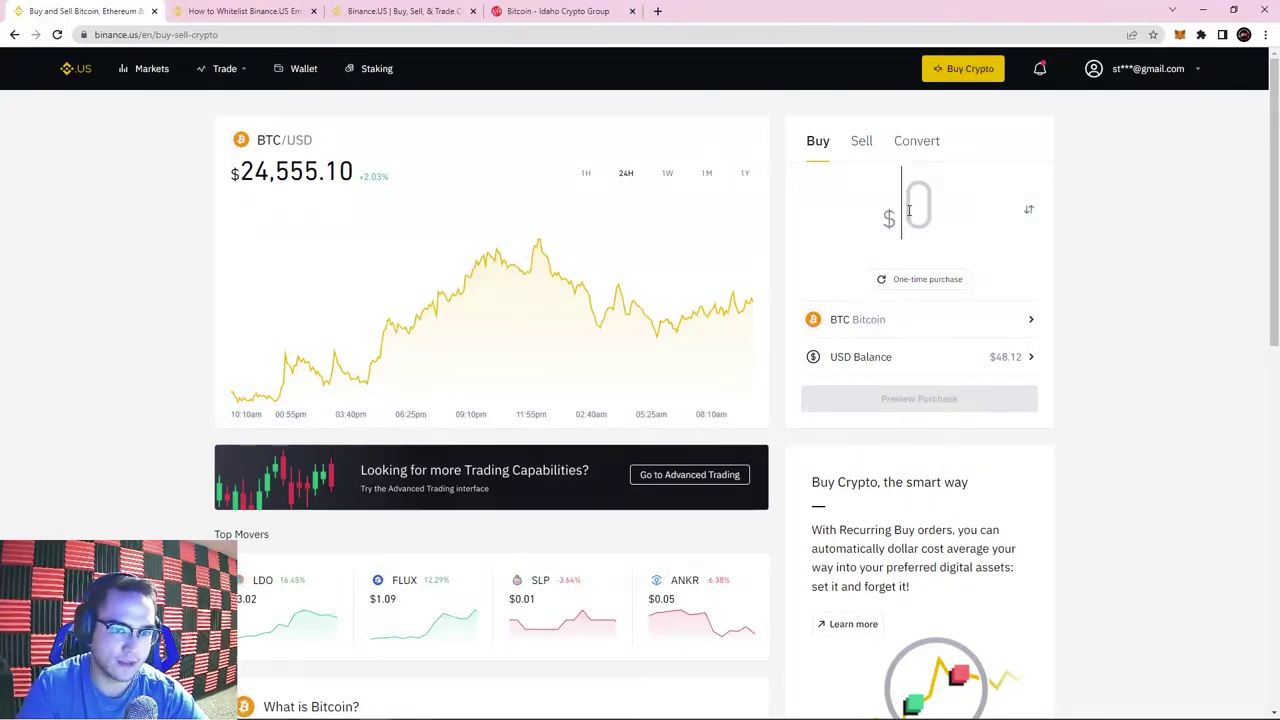
{"action": "type", "text": "20"}
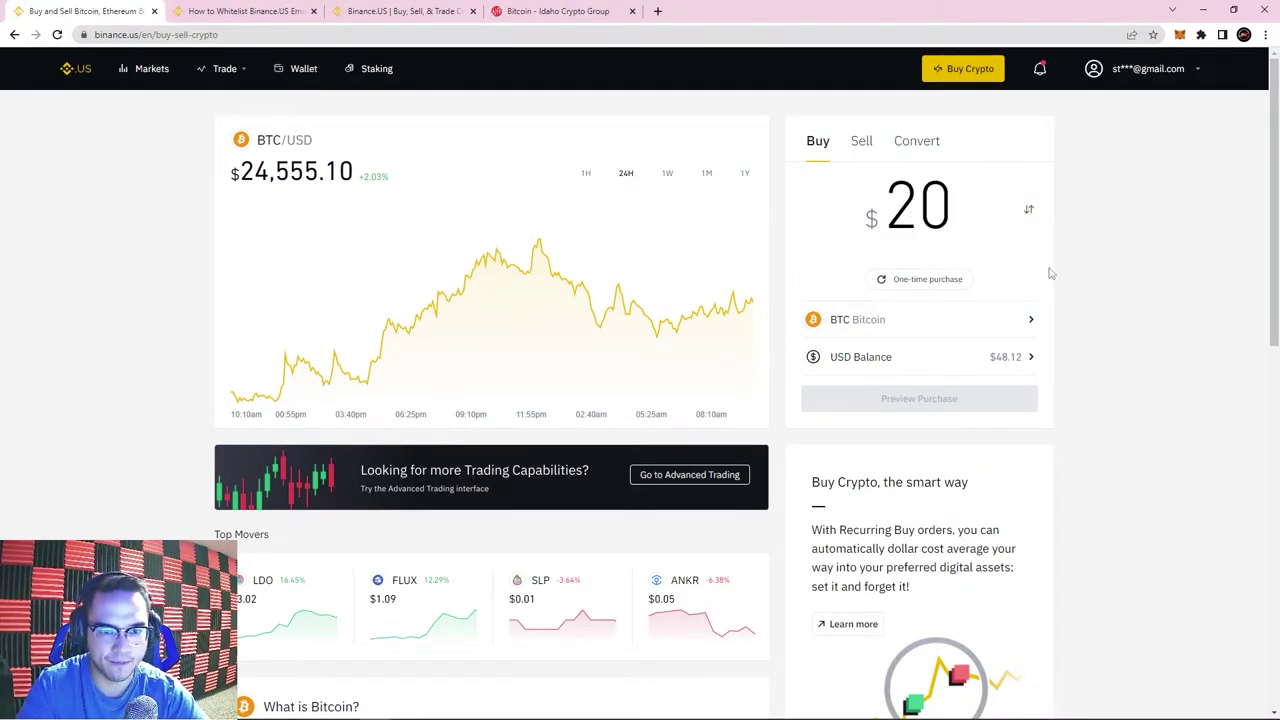
{"action": "left_click", "coordinate": [922, 400]}
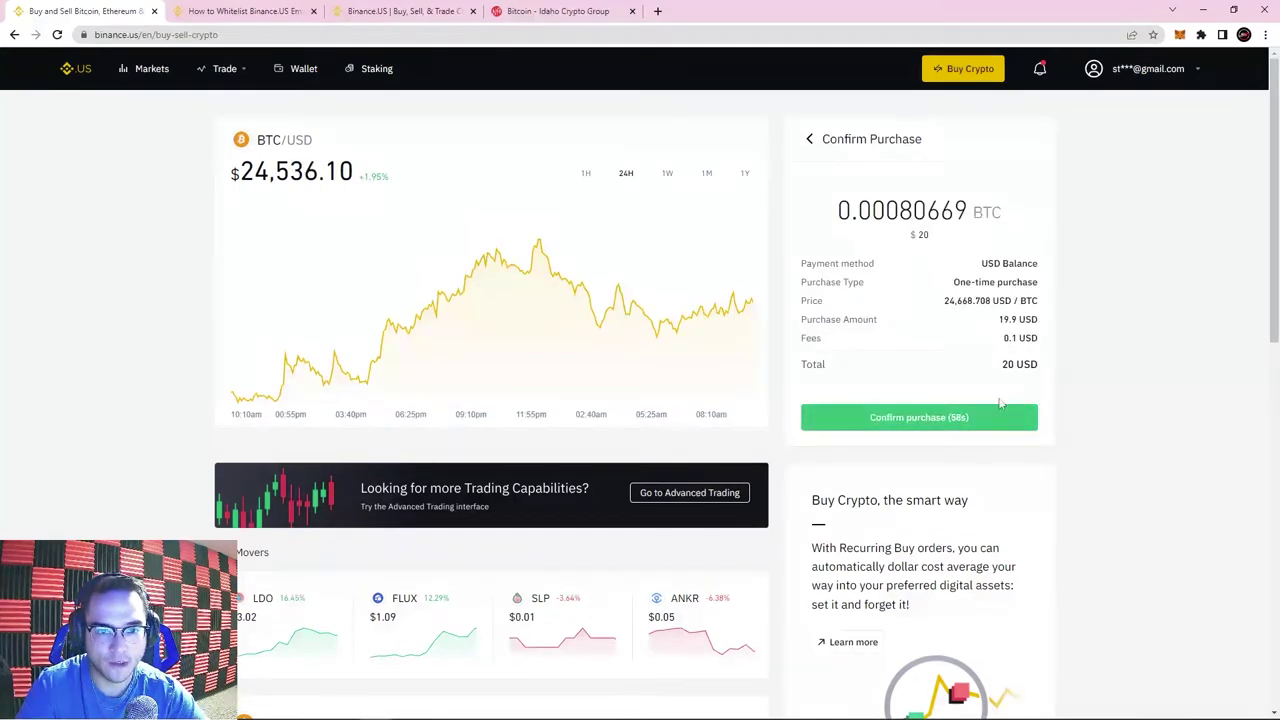
{"action": "left_click_drag", "start_coordinate": [1003, 340], "coordinate": [1040, 341]}
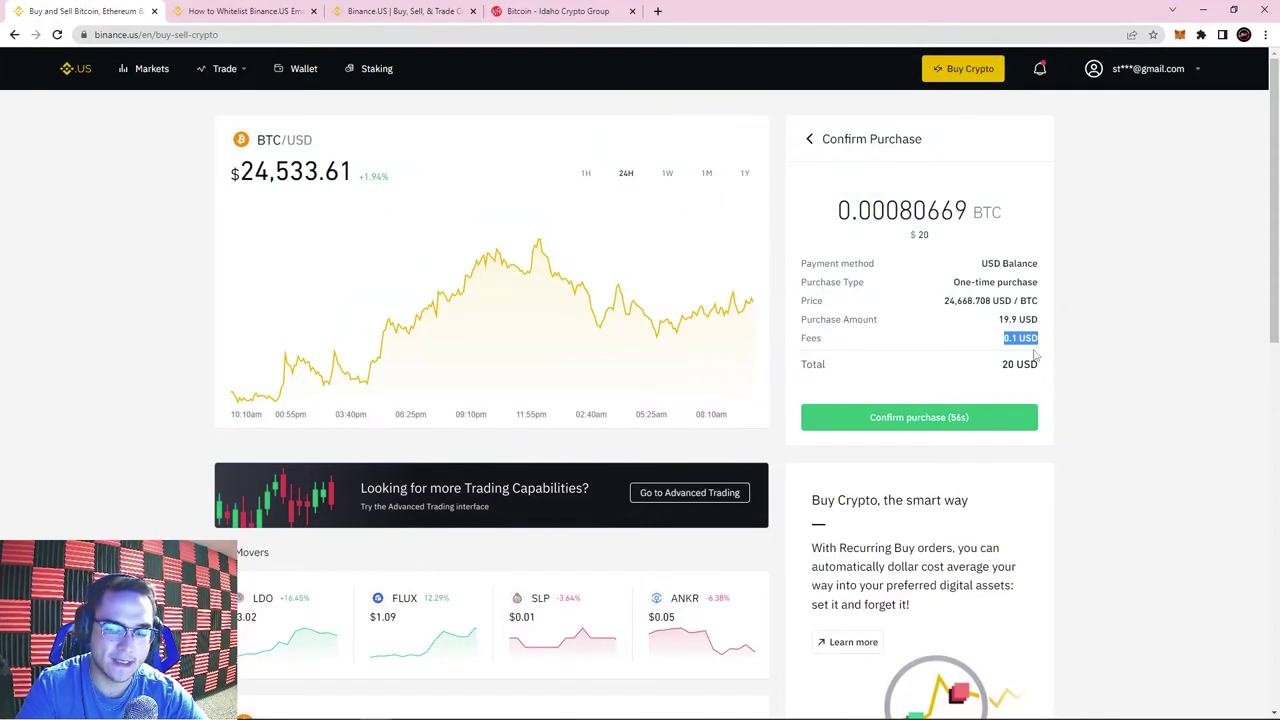
{"action": "left_click", "coordinate": [944, 420]}
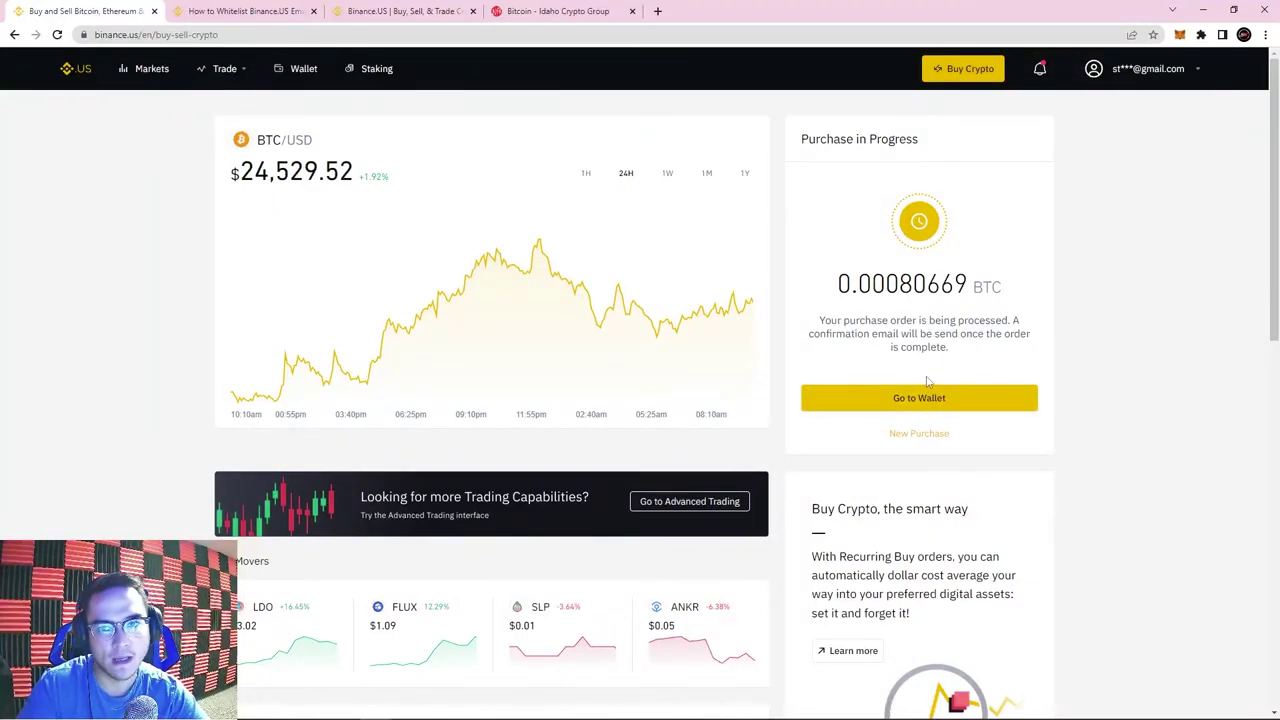
{"action": "left_click", "coordinate": [923, 407]}
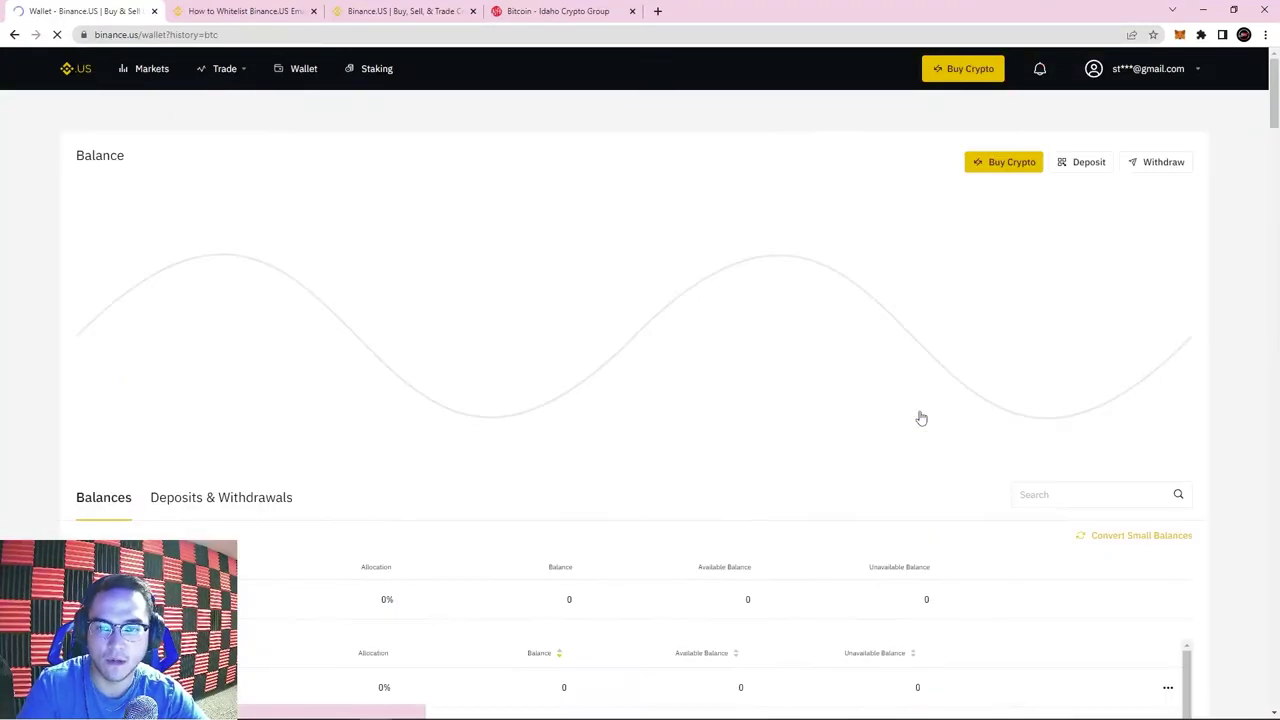
Step: Close the Bitcoin transaction history and scroll down through the wallet balances
{"action": "scroll", "coordinate": [860, 400], "scroll_direction": "down", "scroll_amount": 2}
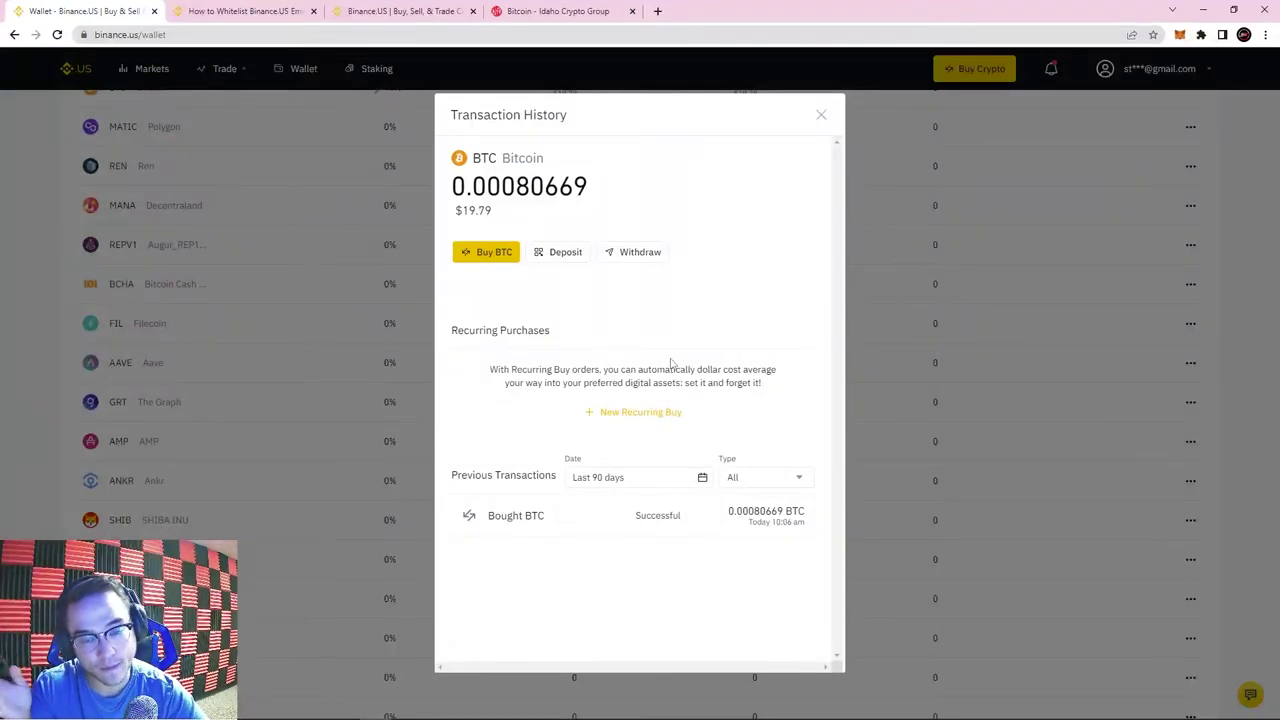
{"action": "left_click", "coordinate": [821, 114]}
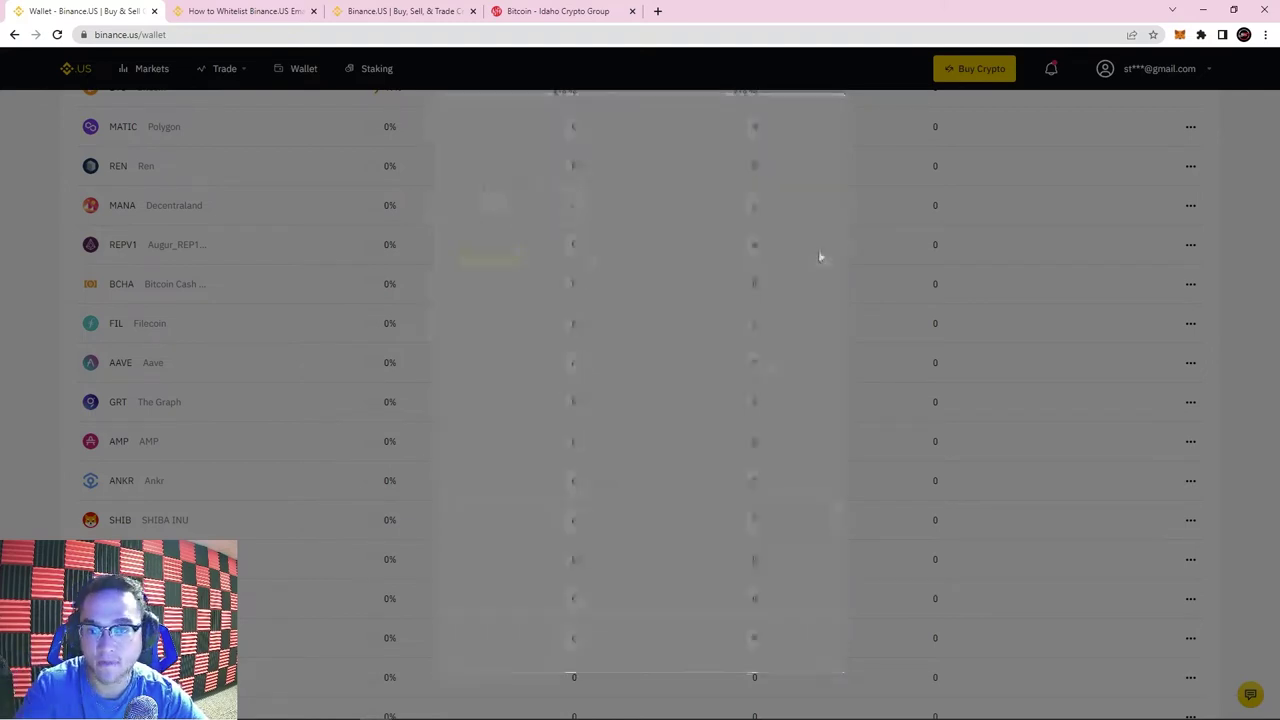
{"action": "scroll", "coordinate": [800, 336], "scroll_direction": "down", "scroll_amount": 2}
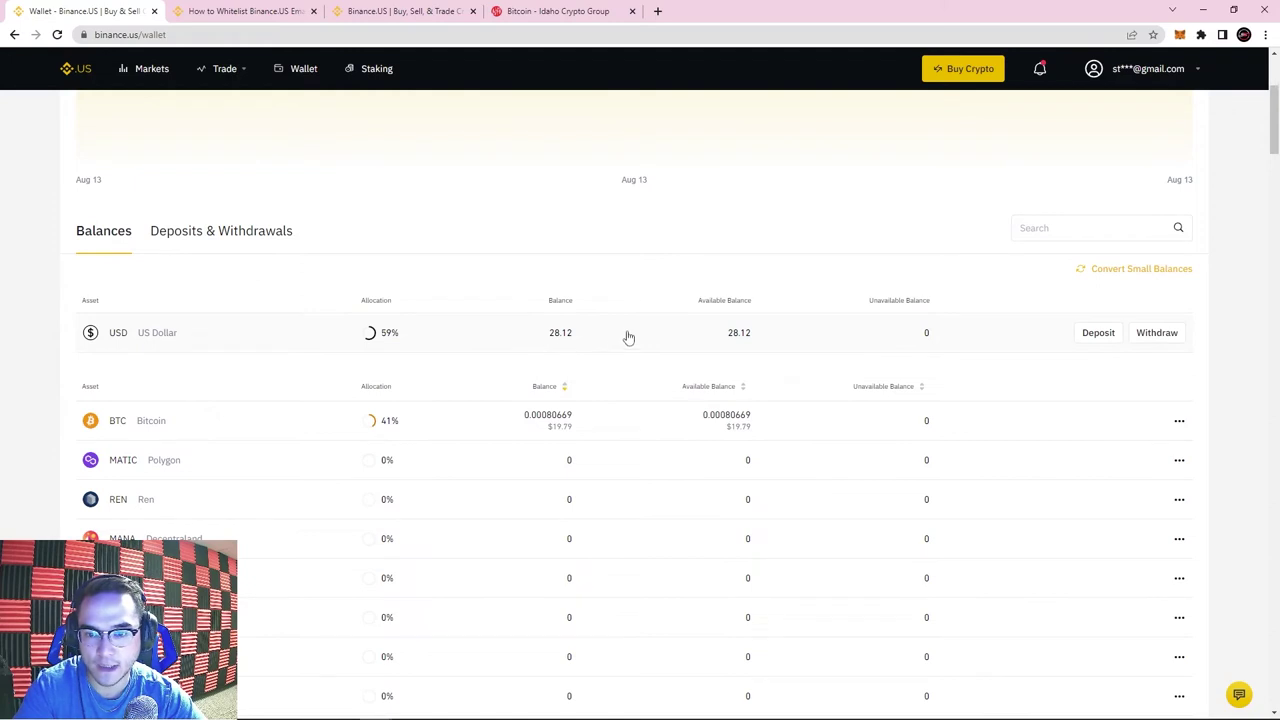
{"action": "scroll", "coordinate": [636, 340], "scroll_direction": "down", "scroll_amount": 1}
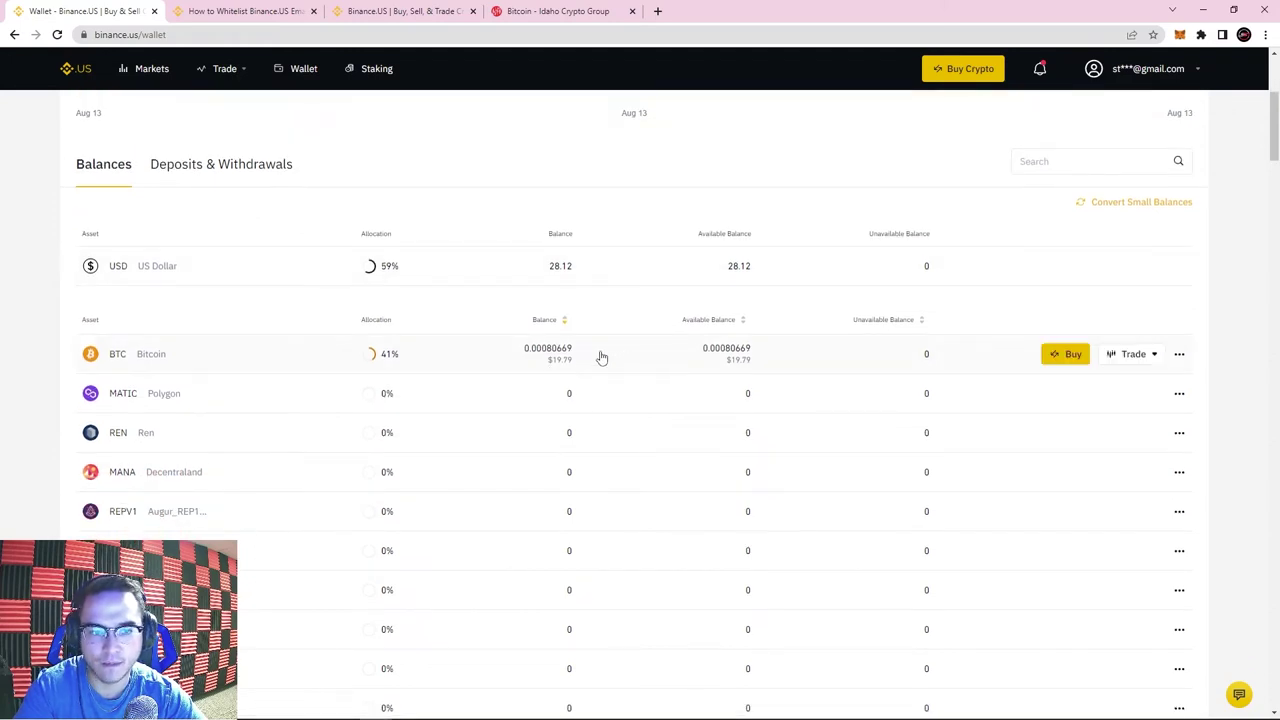
{"action": "scroll", "coordinate": [190, 372], "scroll_direction": "down", "scroll_amount": 2}
{"action": "scroll", "coordinate": [237, 354], "scroll_direction": "down", "scroll_amount": 15}
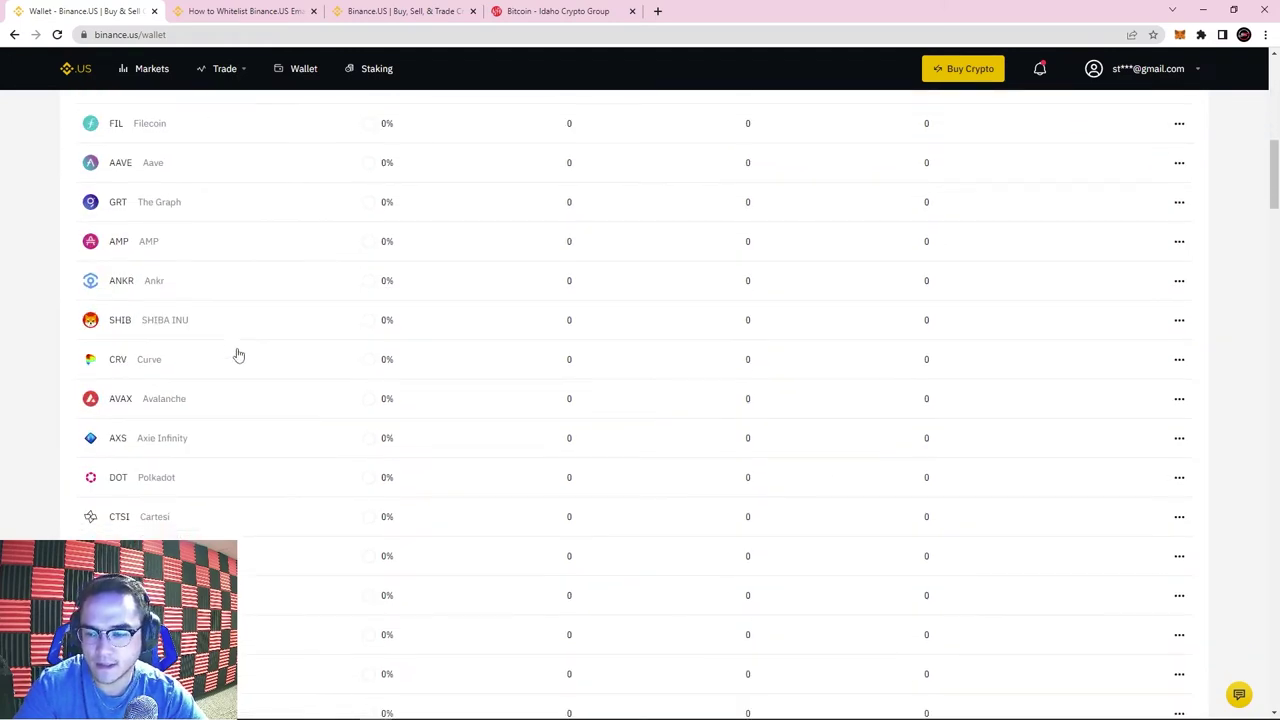
{"action": "scroll", "coordinate": [237, 354], "scroll_direction": "down", "scroll_amount": 15}
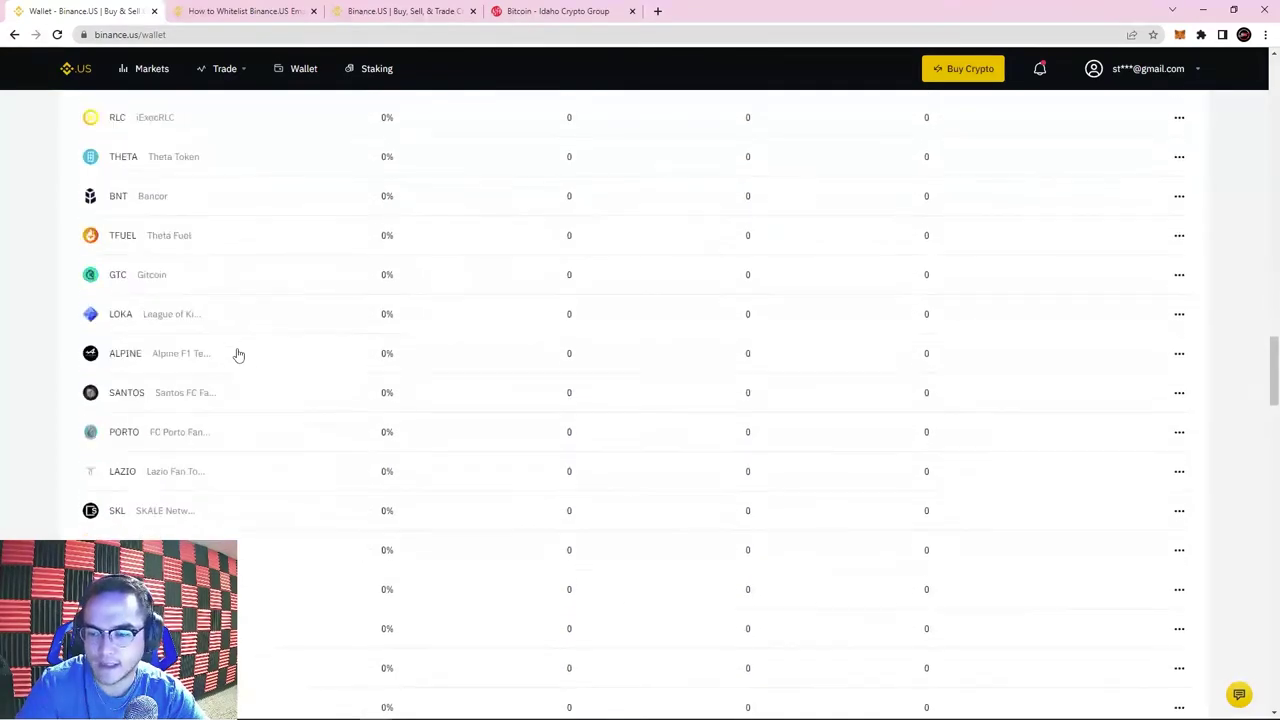
{"action": "scroll", "coordinate": [237, 354], "scroll_direction": "down", "scroll_amount": 6}
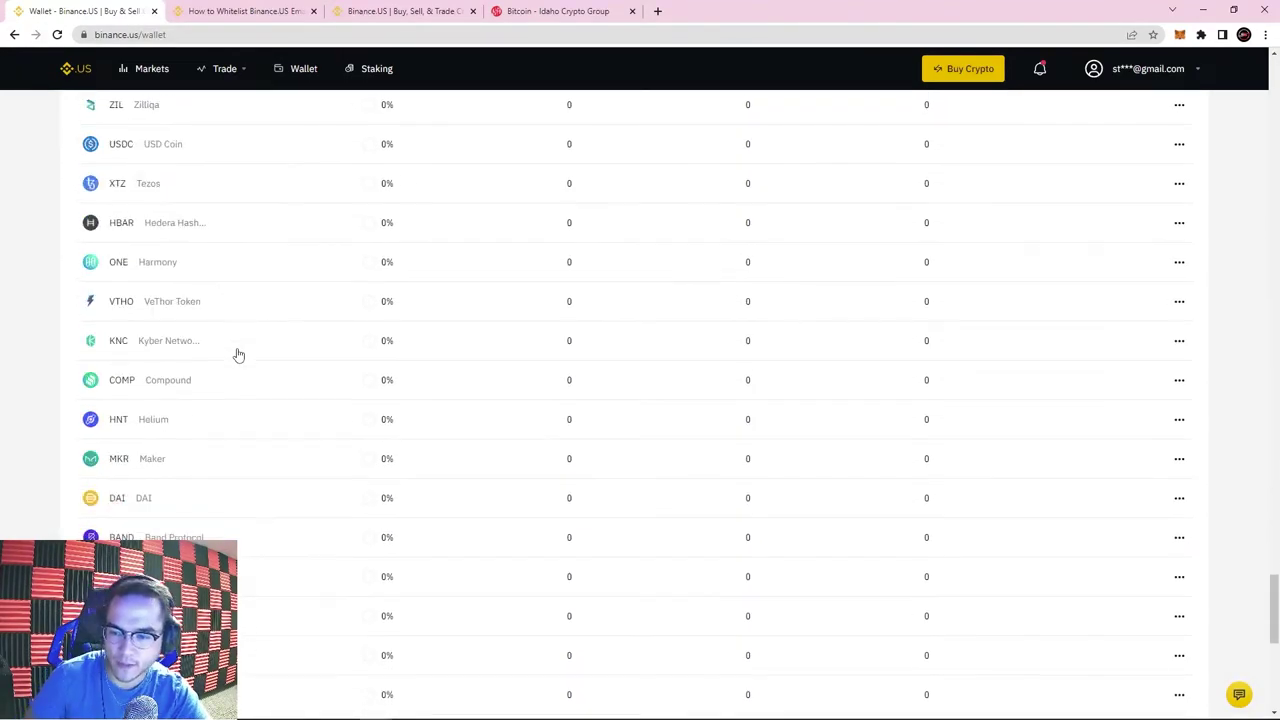
{"action": "scroll", "coordinate": [283, 400], "scroll_direction": "down", "scroll_amount": 10}
Step: Scroll back up the balances to the 0.00080669 BTC and 28.12 USD holdings
{"action": "scroll", "coordinate": [345, 423], "scroll_direction": "up", "scroll_amount": 8}
{"action": "scroll", "coordinate": [345, 423], "scroll_direction": "up", "scroll_amount": 10}
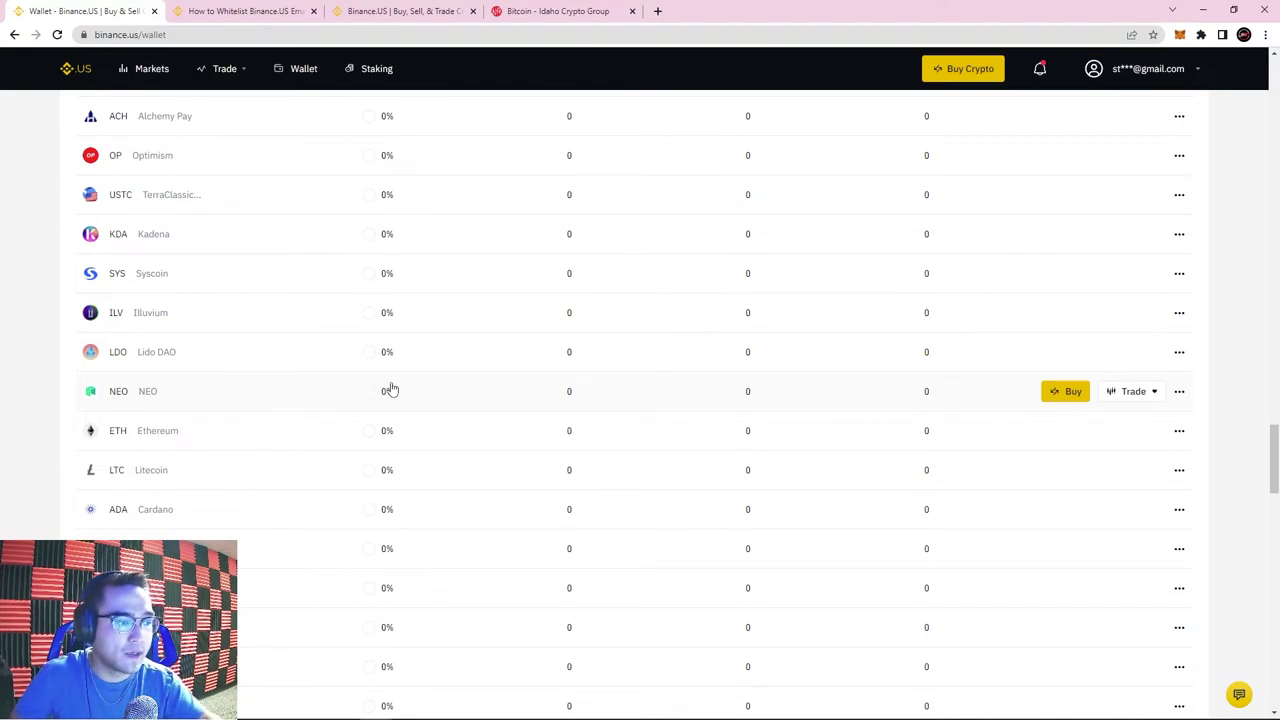
{"action": "scroll", "coordinate": [329, 362], "scroll_direction": "up", "scroll_amount": 4}
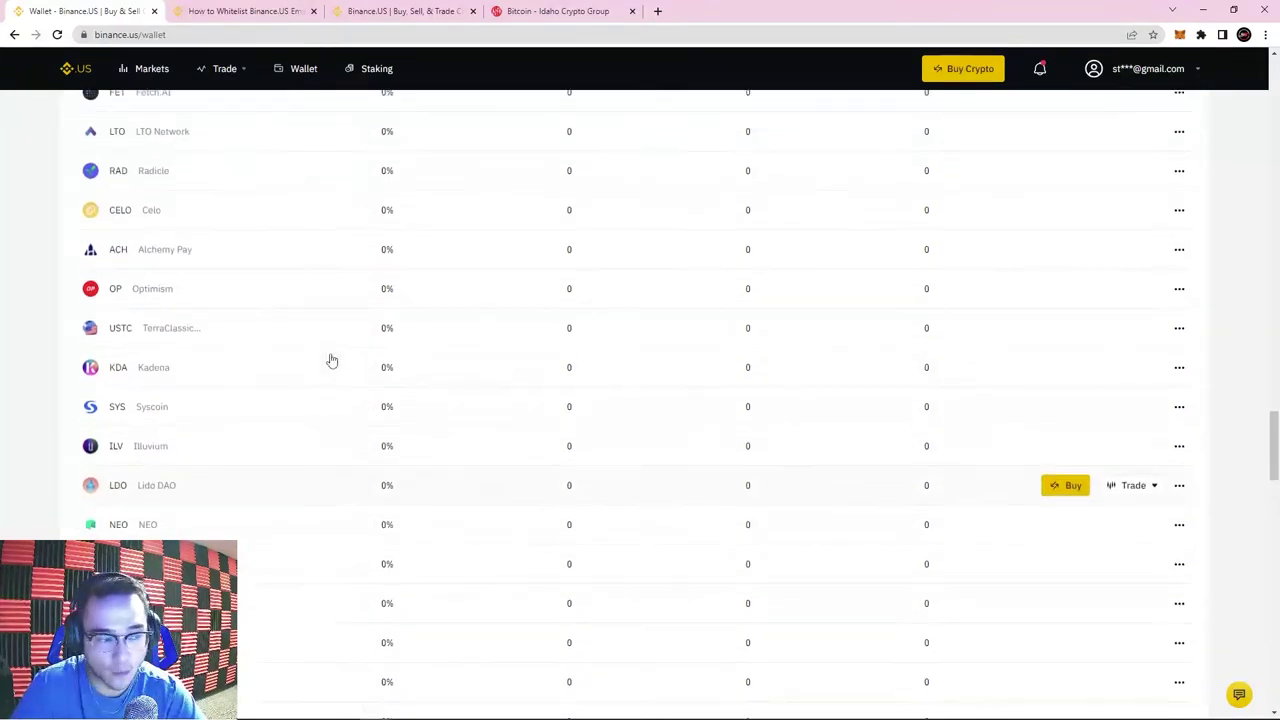
{"action": "scroll", "coordinate": [563, 377], "scroll_direction": "up", "scroll_amount": 6}
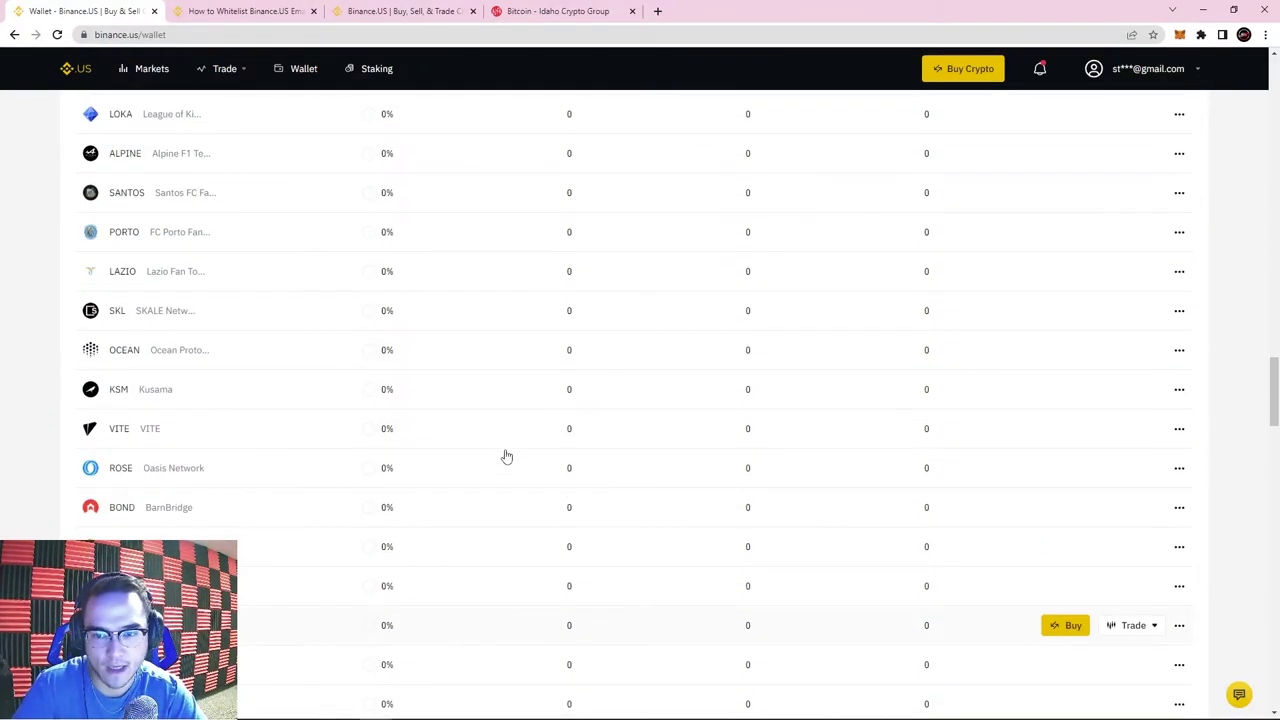
{"action": "scroll", "coordinate": [505, 465], "scroll_direction": "up", "scroll_amount": 2}
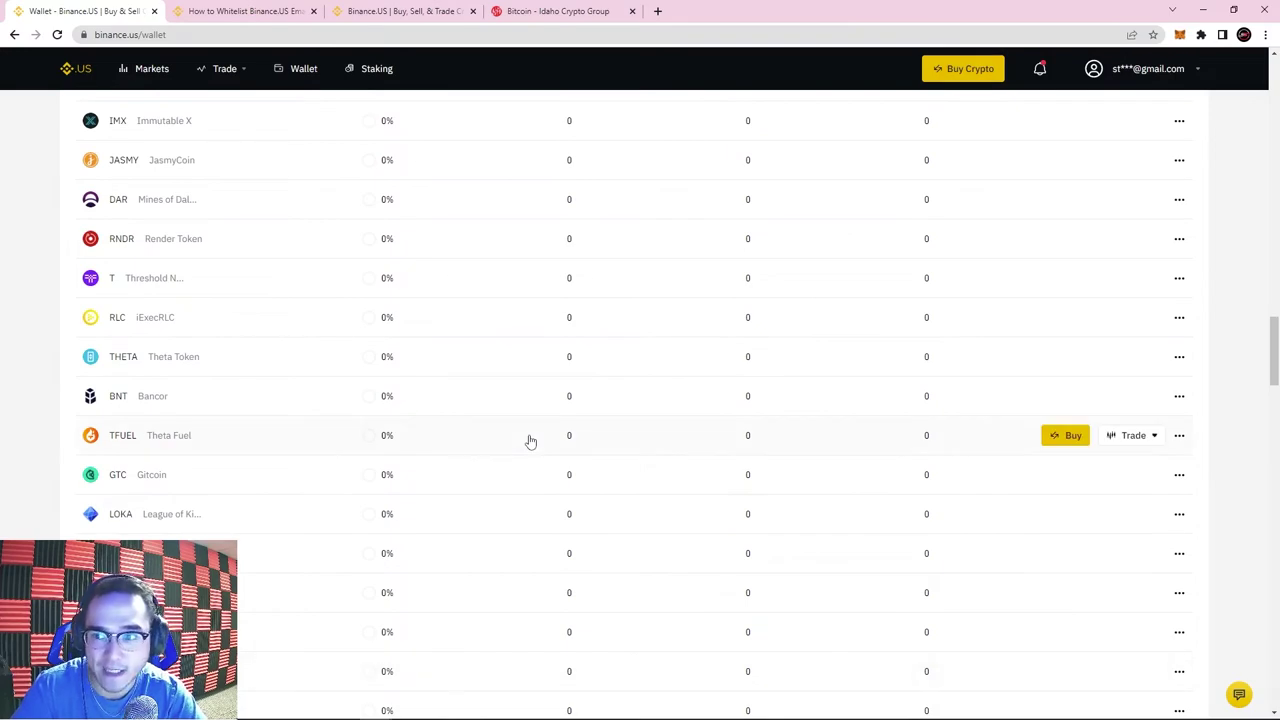
{"action": "scroll", "coordinate": [531, 441], "scroll_direction": "up", "scroll_amount": 11}
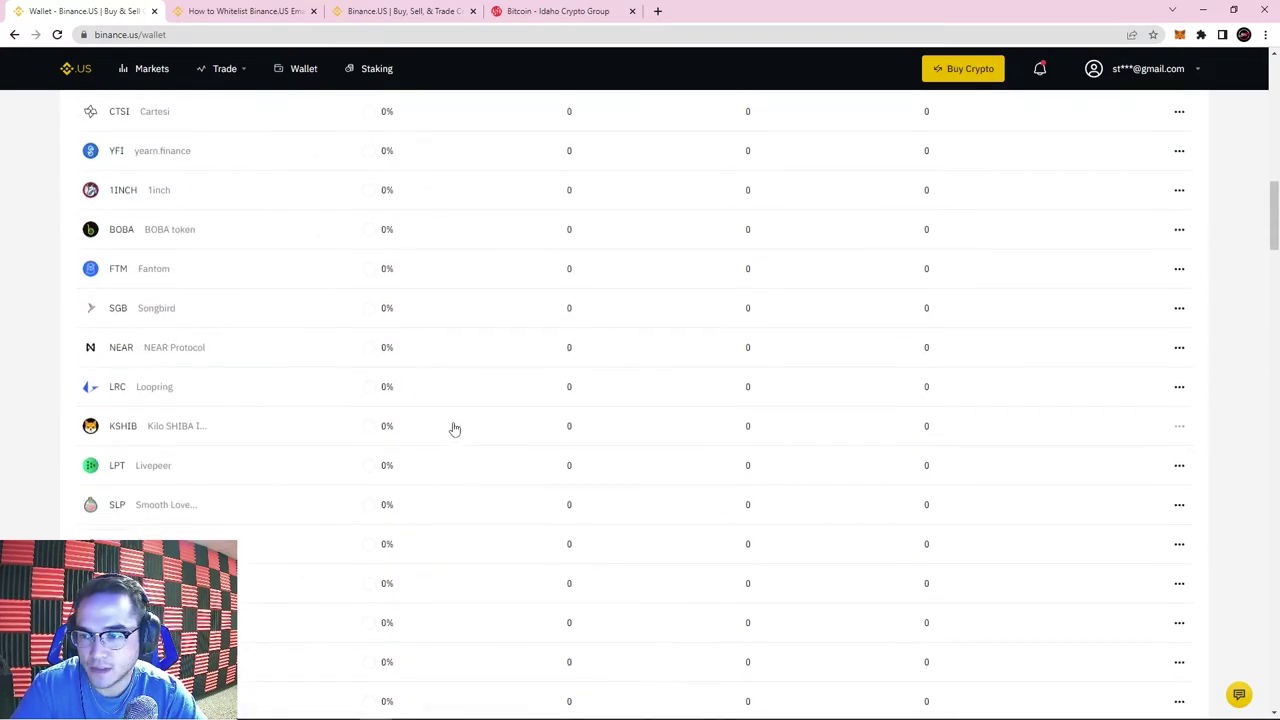
Step: Search the balances for 'mana' and open the MANA purchase page
{"action": "type", "text": "mana"}
{"action": "left_click_drag", "start_coordinate": [1114, 238], "coordinate": [916, 280]}
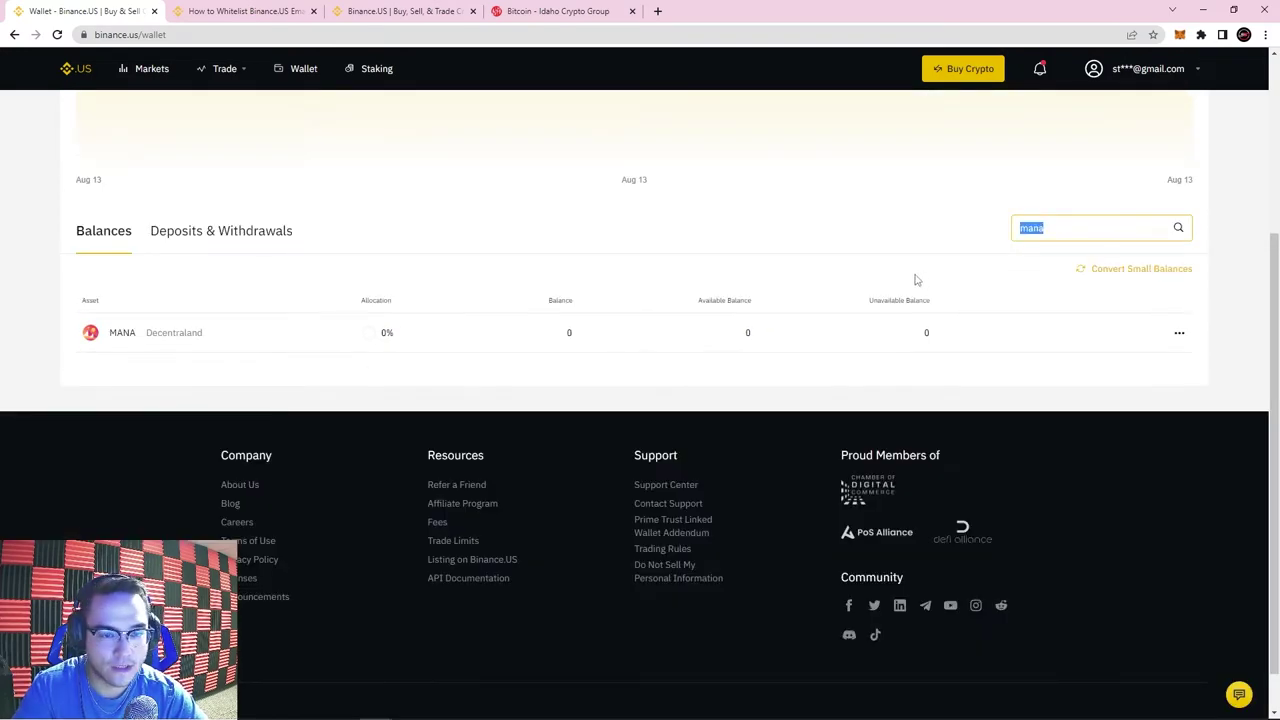
{"action": "left_click", "coordinate": [456, 311]}
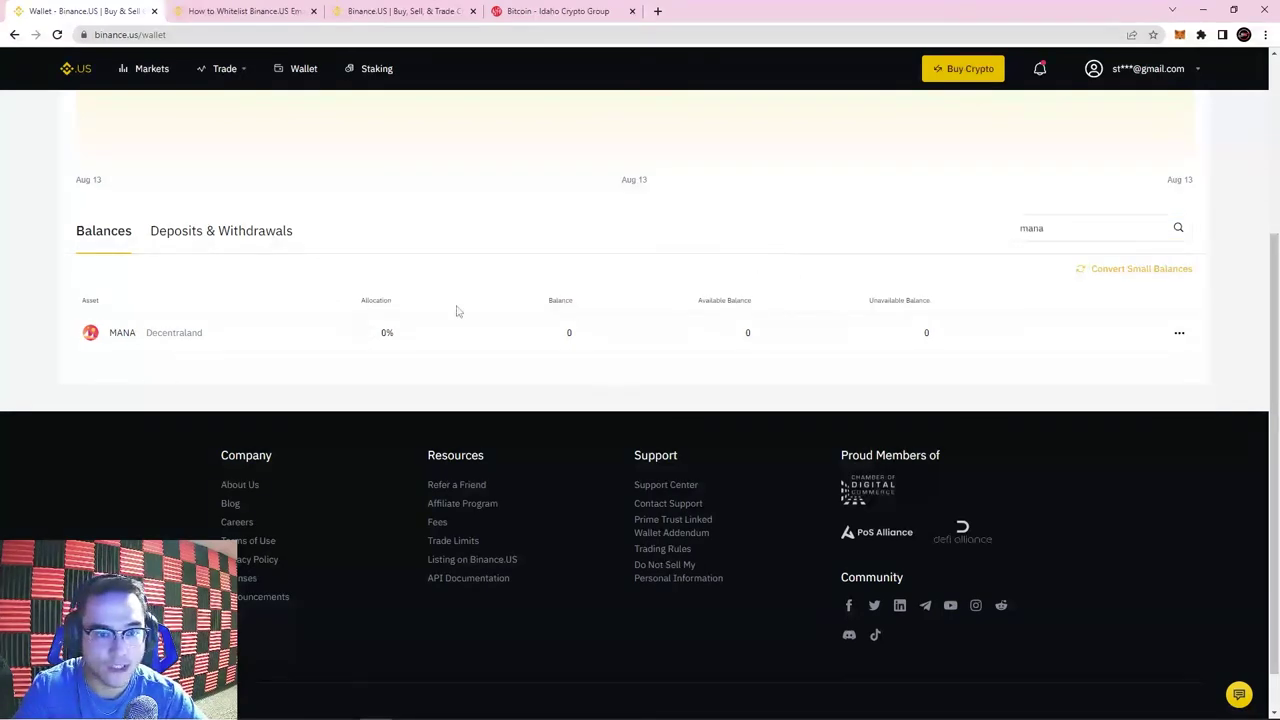
{"action": "mouse_move", "coordinate": [186, 349]}
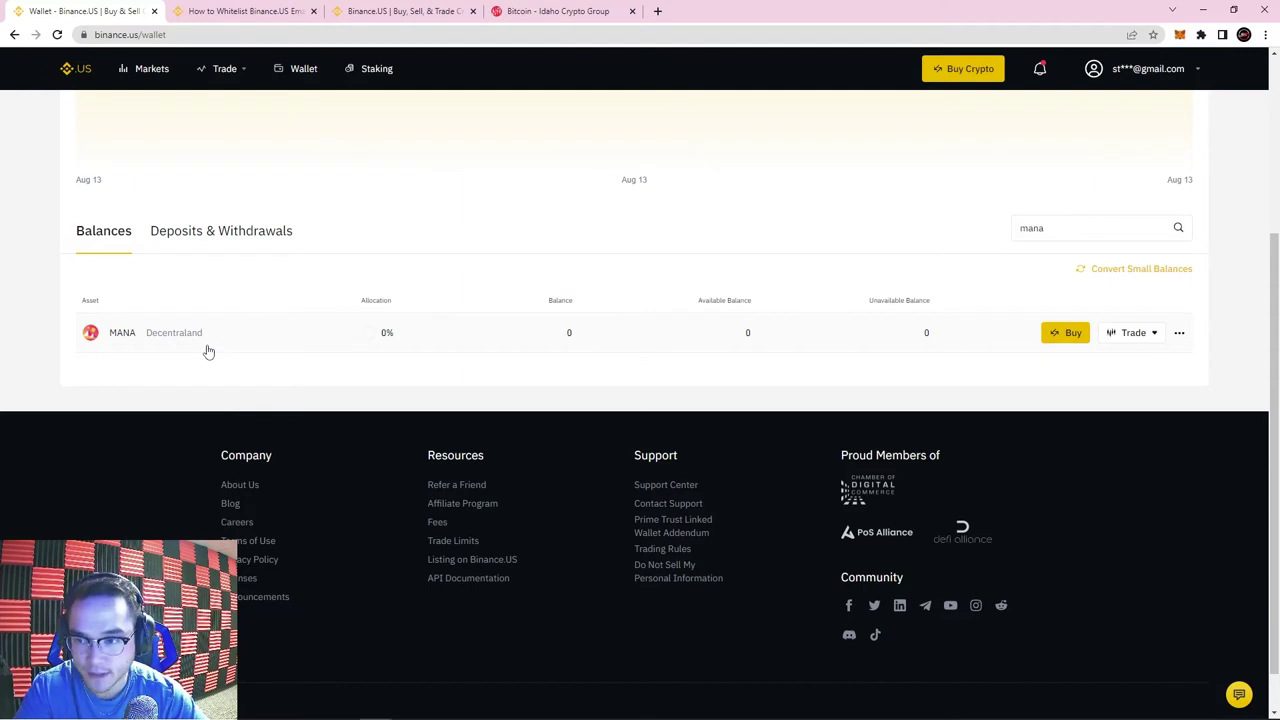
{"action": "left_click", "coordinate": [1068, 332]}
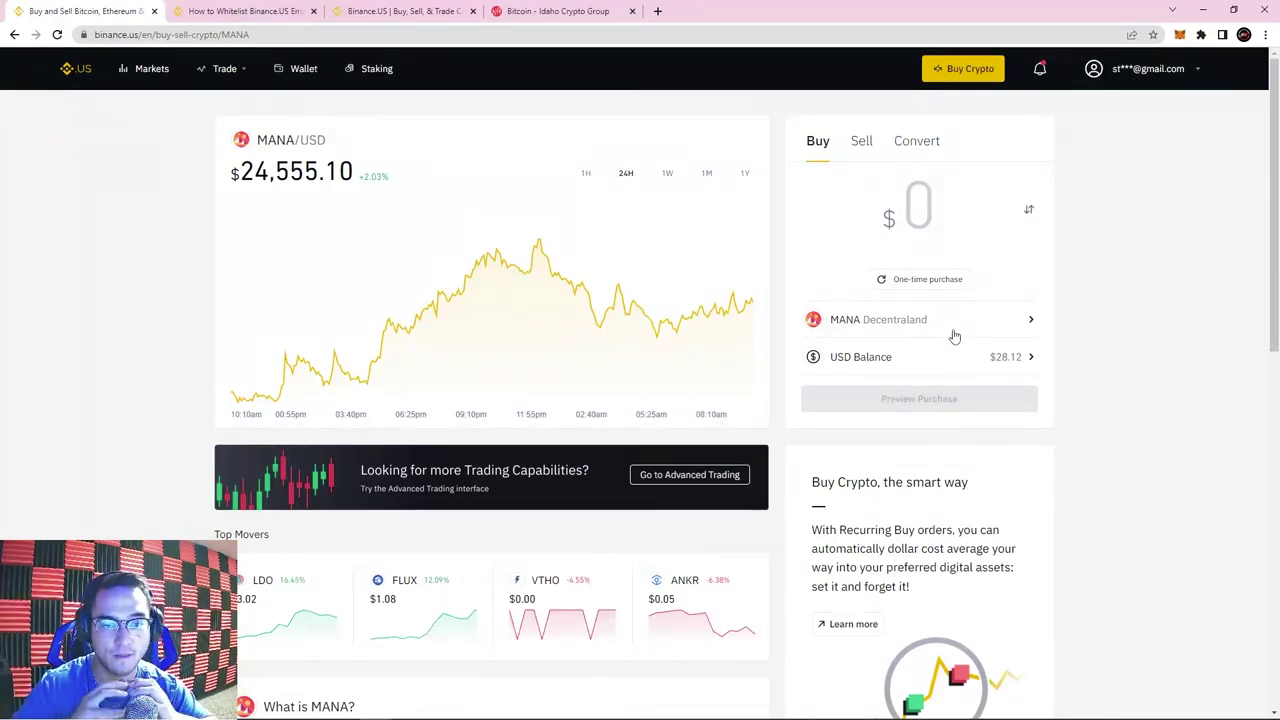
Step: Buy $20 of MANA and return to the wallet
{"action": "left_click", "coordinate": [918, 210]}
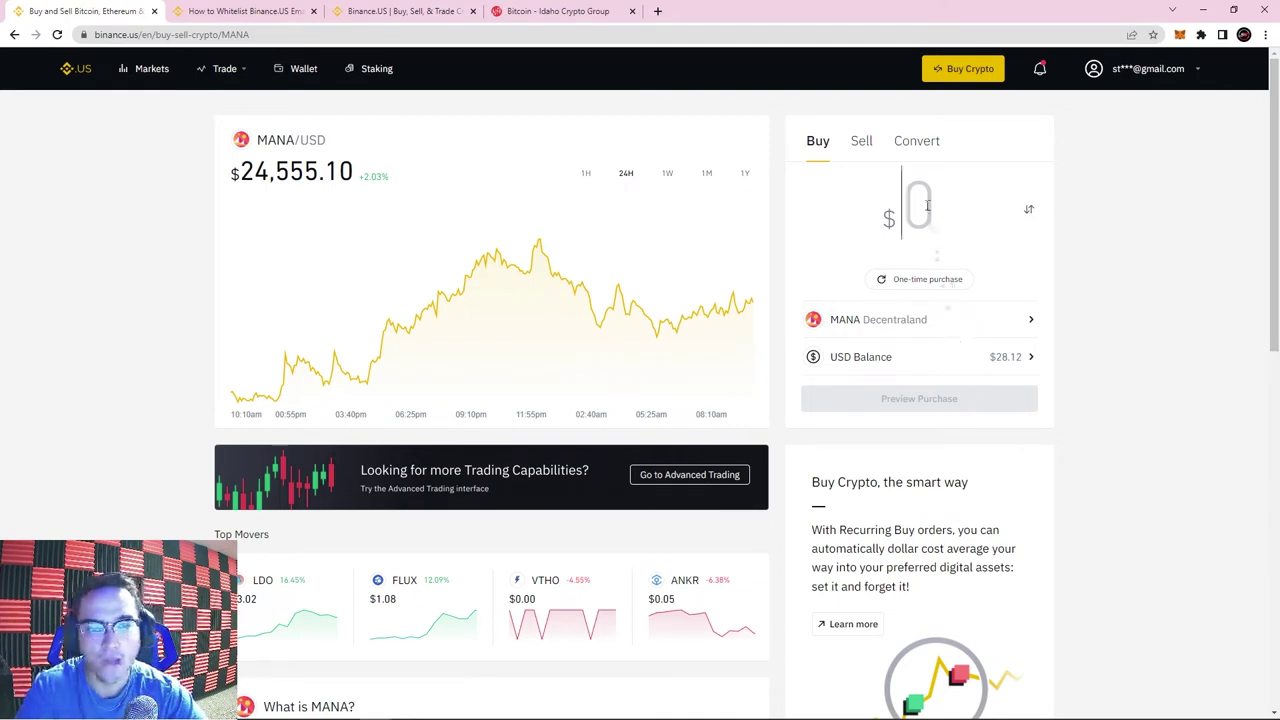
{"action": "type", "text": "20"}
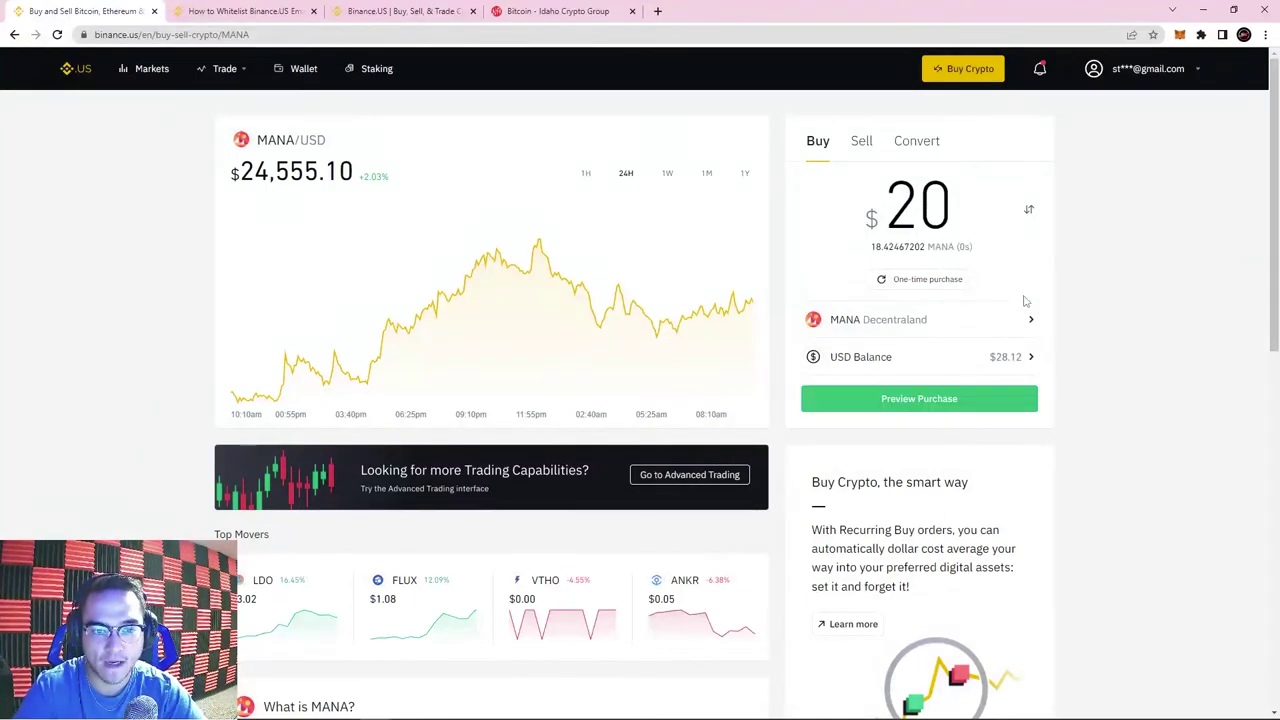
{"action": "left_click", "coordinate": [924, 400]}
{"action": "left_click", "coordinate": [926, 410]}
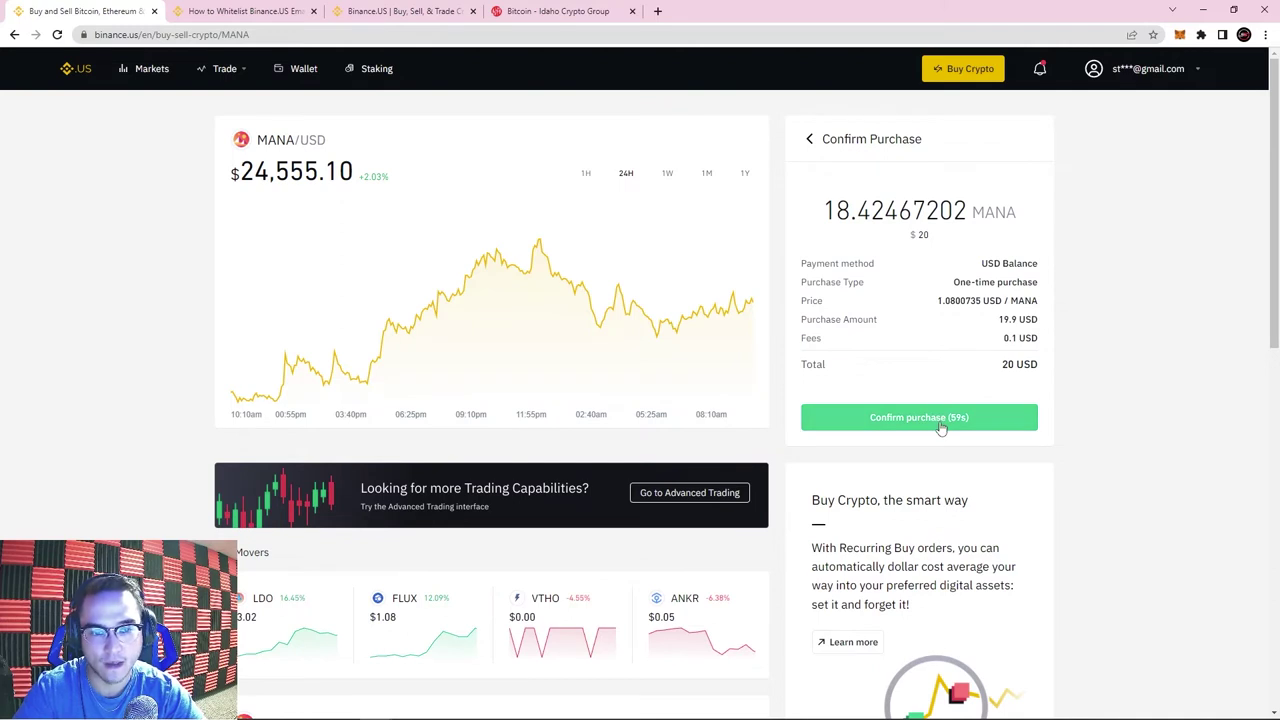
{"action": "left_click", "coordinate": [945, 403]}
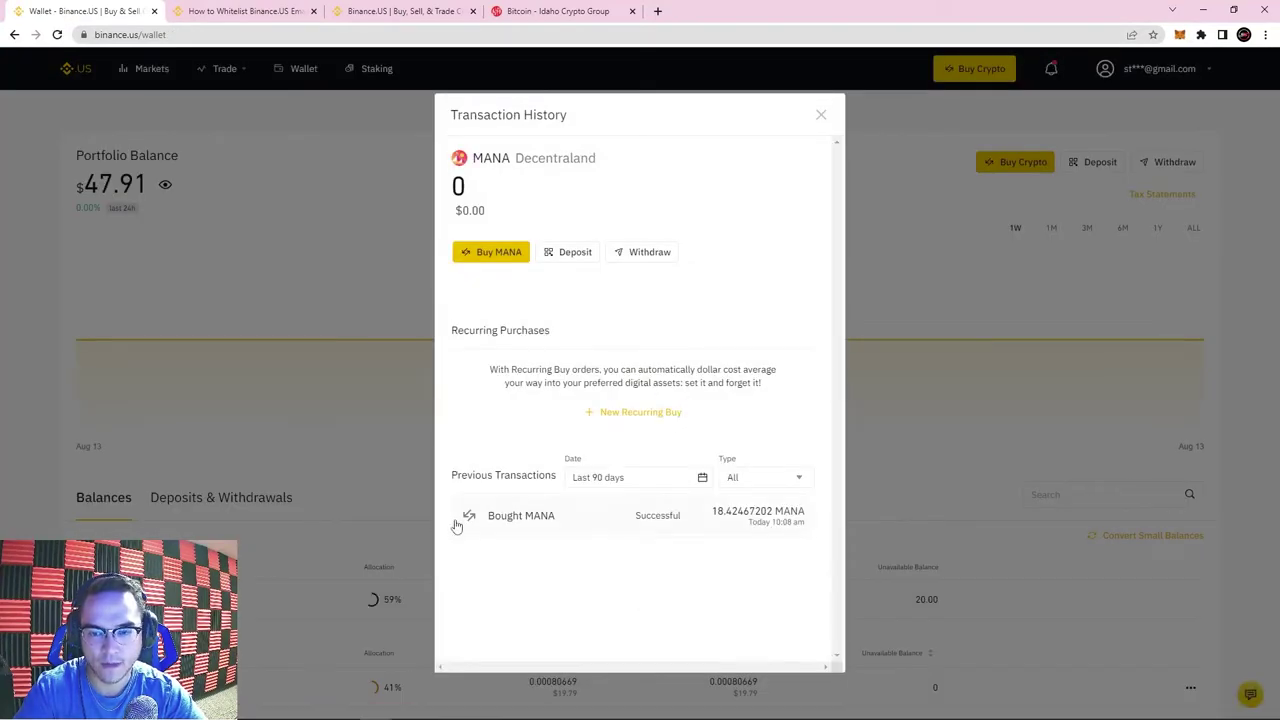
Step: Close the MANA transaction history and reload the wallet to show 18.42467202 MANA and 8.12 USD
{"action": "left_click", "coordinate": [821, 114]}
{"action": "scroll", "coordinate": [797, 328], "scroll_direction": "down", "scroll_amount": 1}
{"action": "scroll", "coordinate": [797, 328], "scroll_direction": "down", "scroll_amount": 3}
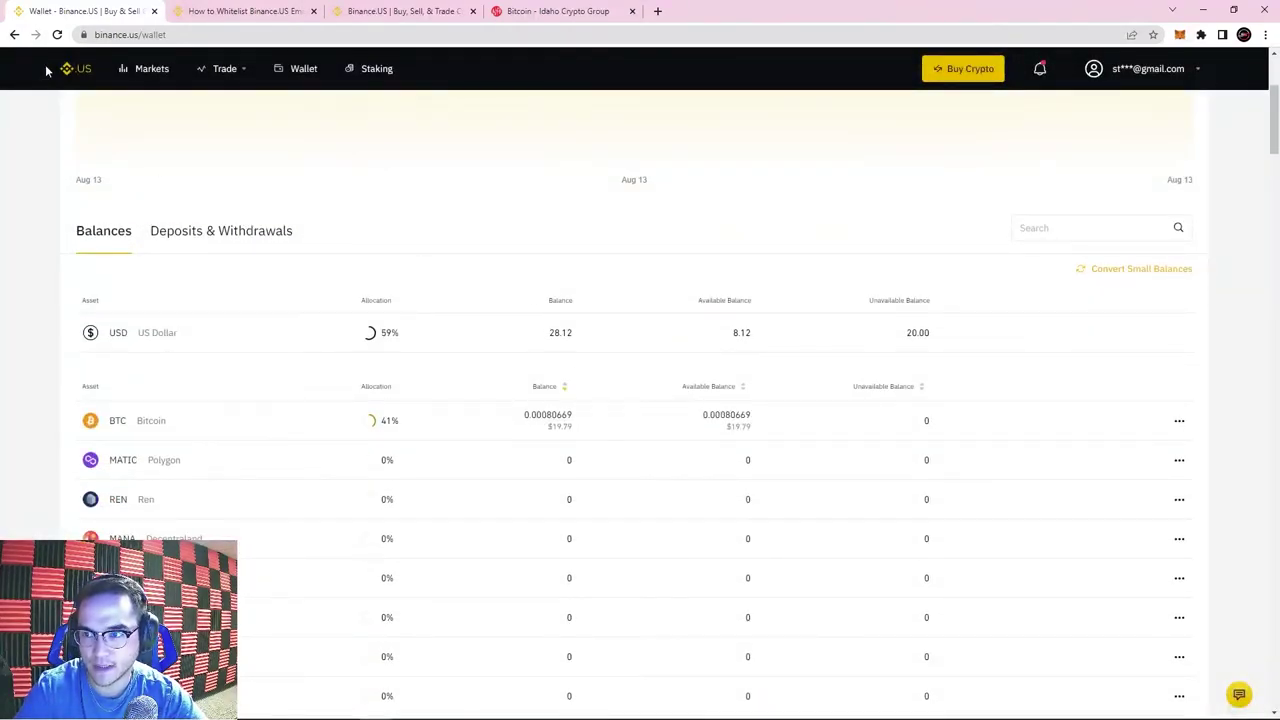
{"action": "left_click", "coordinate": [56, 34]}
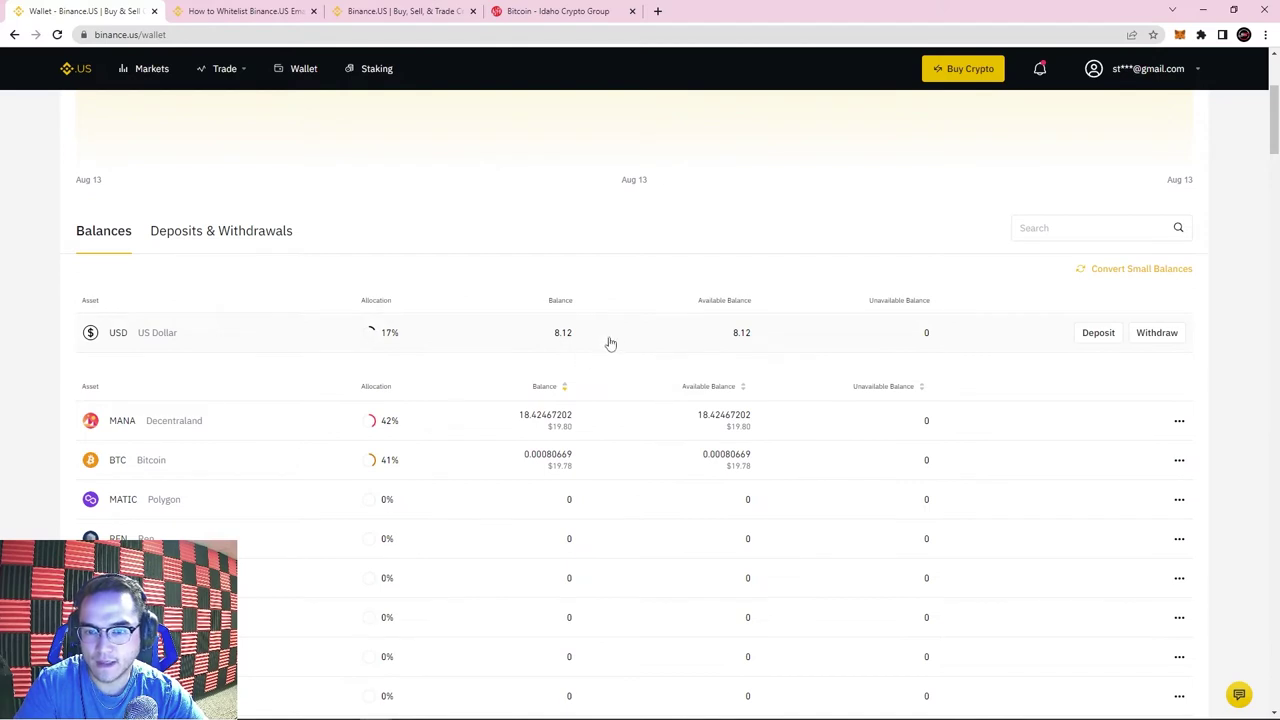
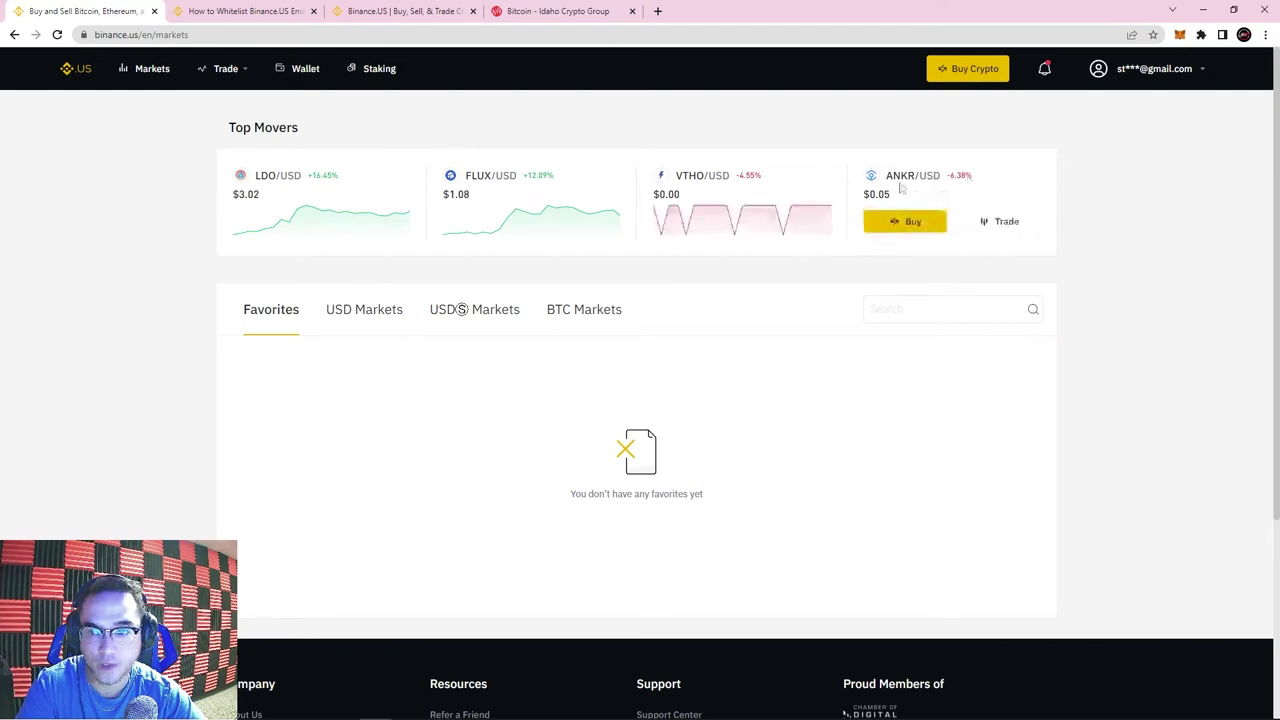
Step: Switch between the USD, USDⓈ and BTC market lists twice to compare them
{"action": "scroll", "coordinate": [500, 220], "scroll_direction": "down", "scroll_amount": 2}
{"action": "scroll", "coordinate": [708, 414], "scroll_direction": "up", "scroll_amount": 2}
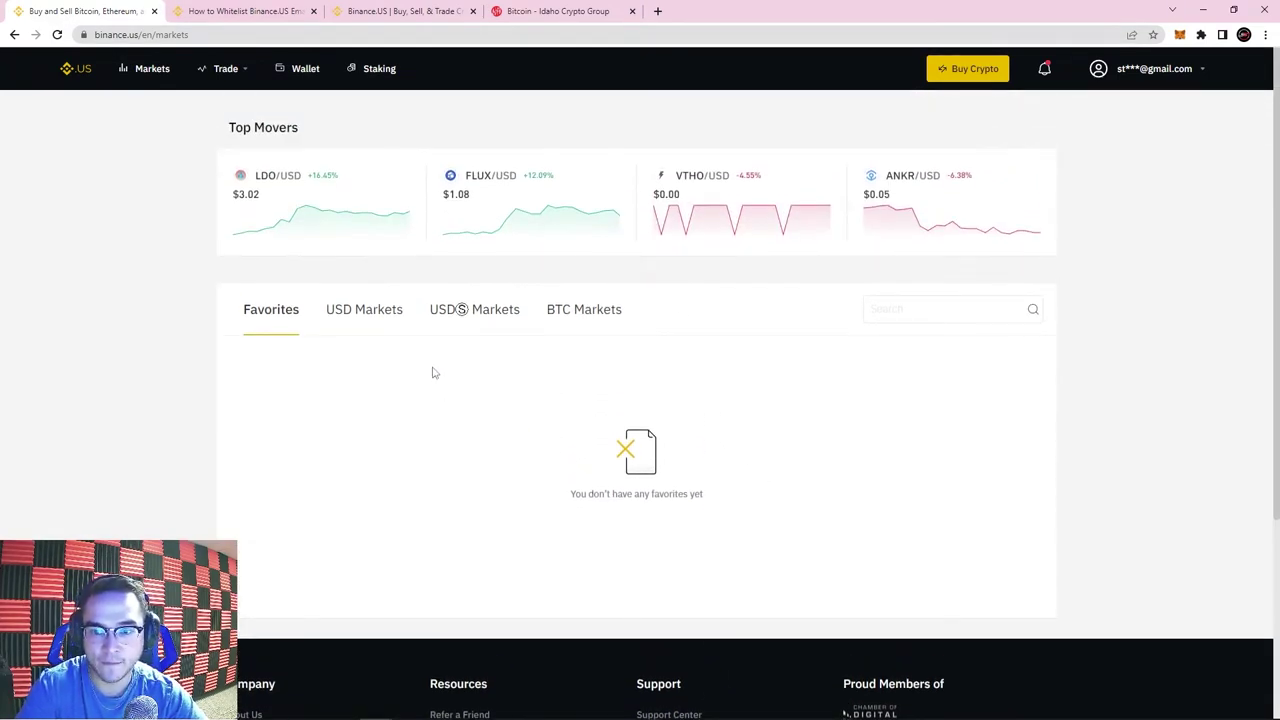
{"action": "left_click", "coordinate": [377, 318]}
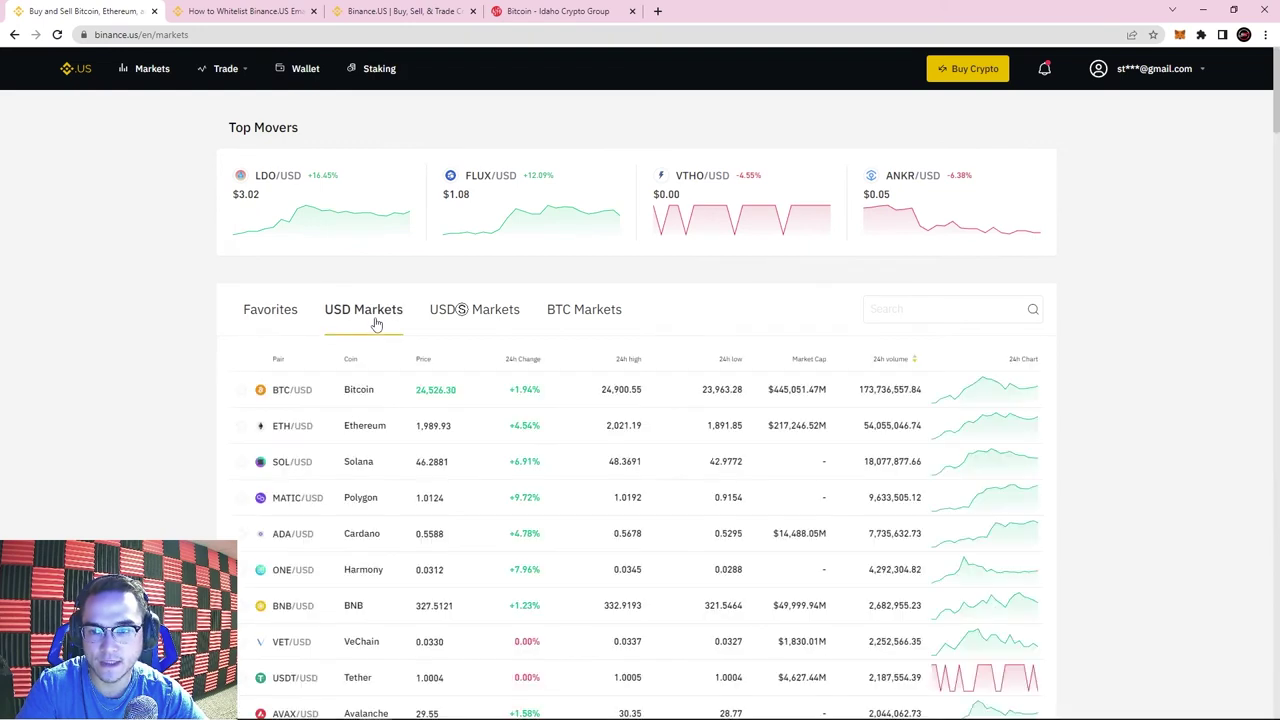
{"action": "scroll", "coordinate": [363, 366], "scroll_direction": "down", "scroll_amount": 1}
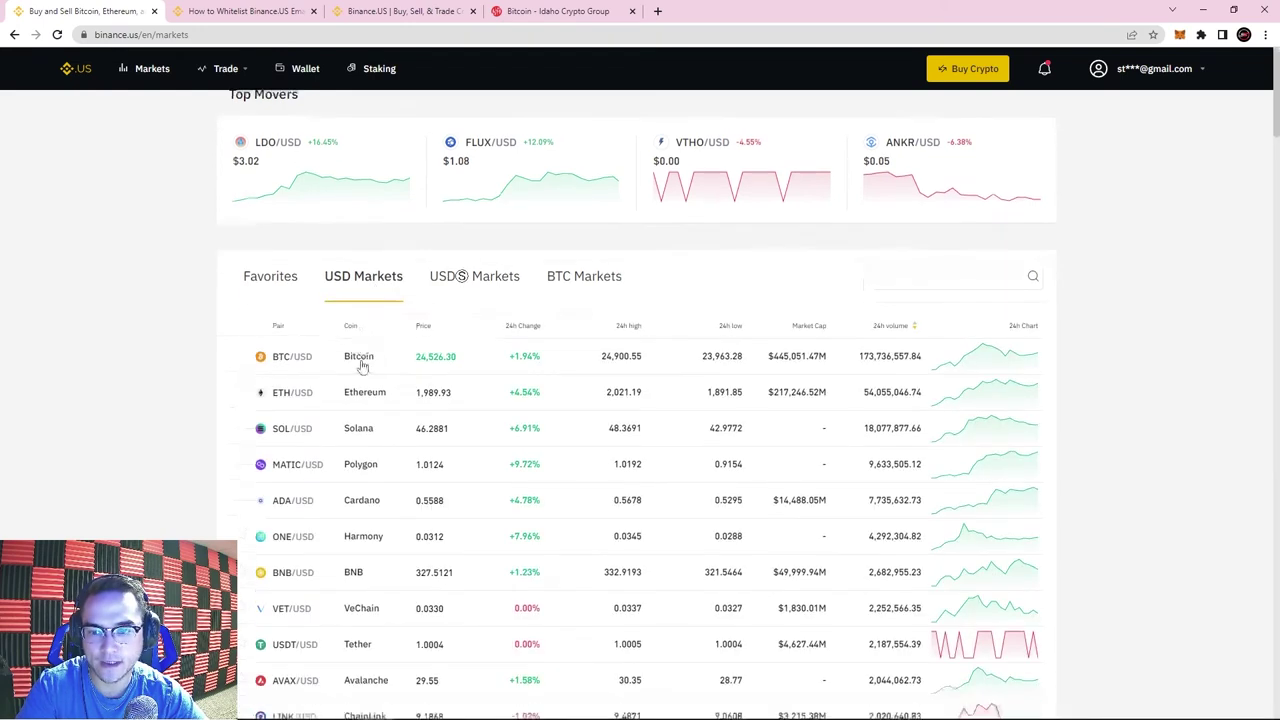
{"action": "left_click", "coordinate": [480, 250]}
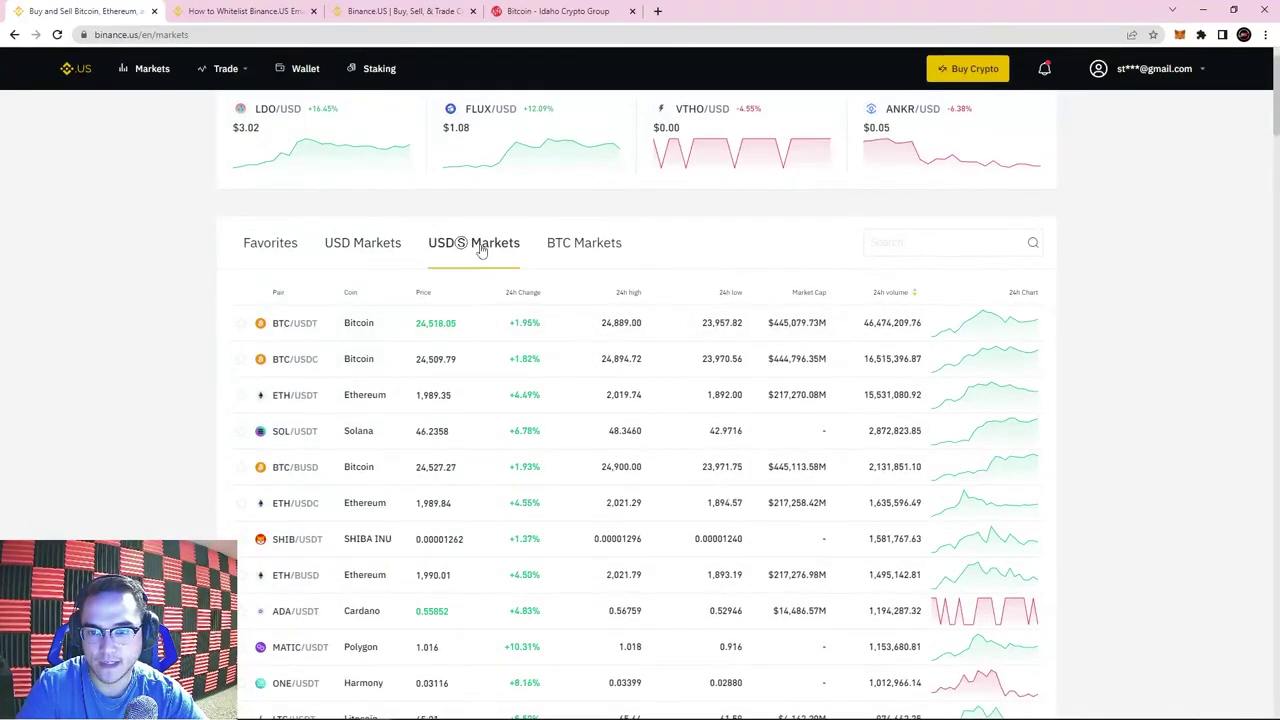
{"action": "left_click", "coordinate": [585, 245]}
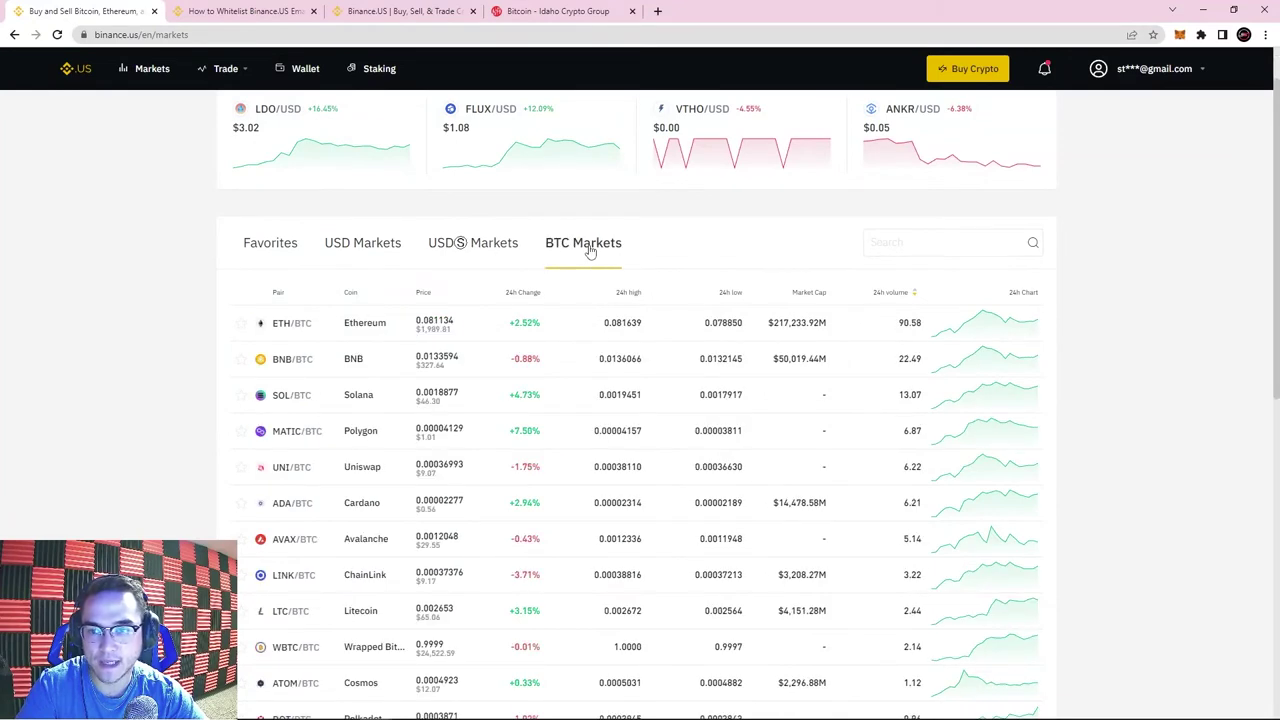
{"action": "left_click", "coordinate": [363, 250]}
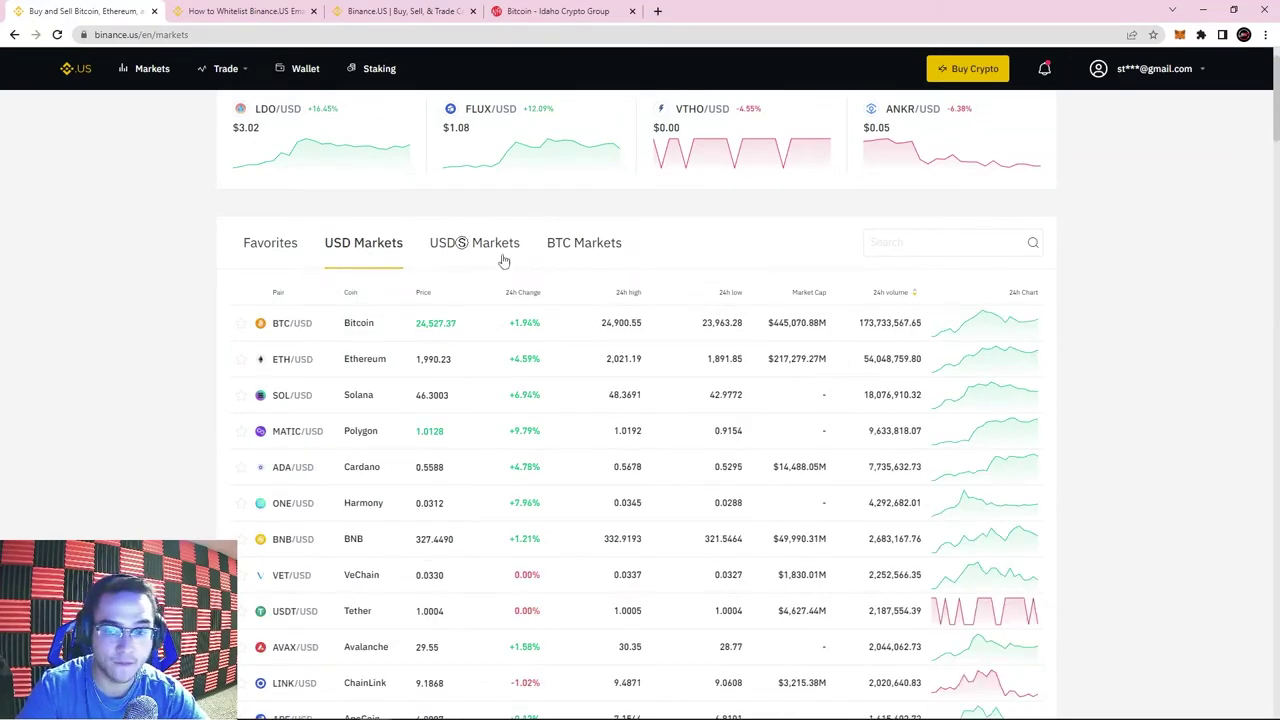
{"action": "left_click", "coordinate": [443, 245]}
{"action": "left_click", "coordinate": [592, 245]}
{"action": "left_click", "coordinate": [365, 255]}
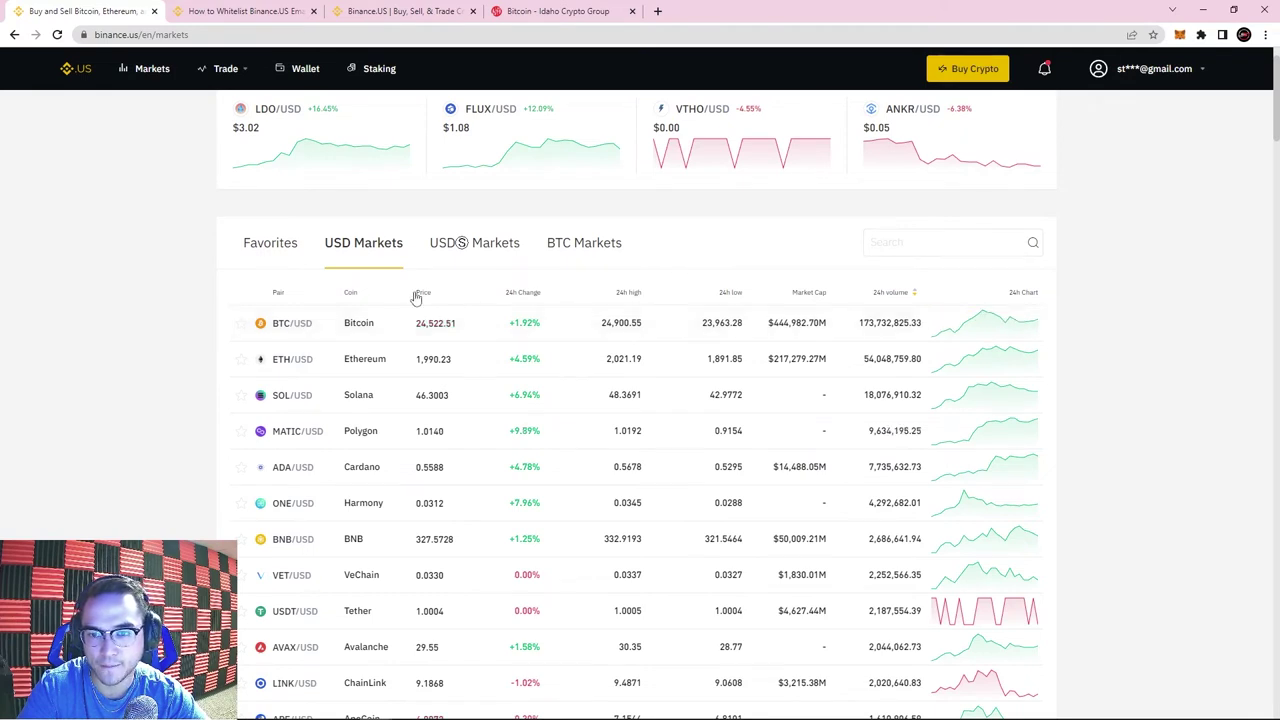
Step: Check BTC Markets once more, then settle on the USD Markets table and scroll through it
{"action": "left_click", "coordinate": [566, 251]}
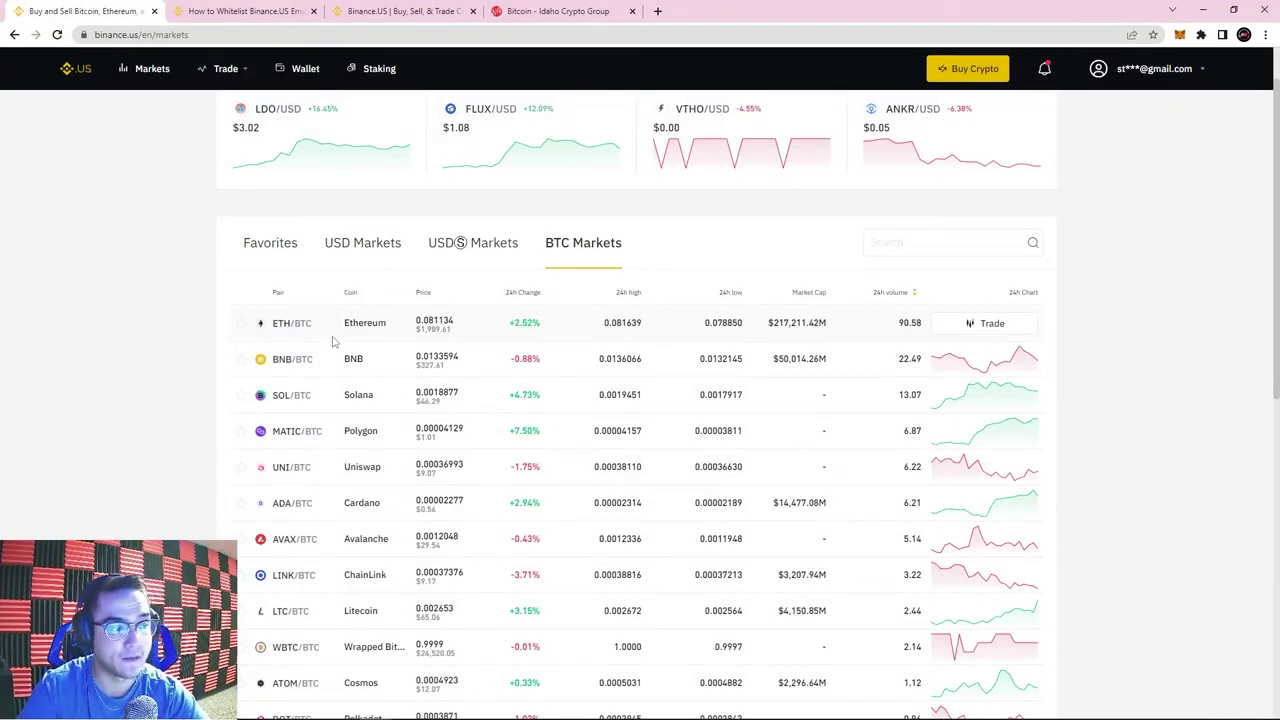
{"action": "left_click", "coordinate": [368, 248]}
{"action": "scroll", "coordinate": [700, 440], "scroll_direction": "up", "scroll_amount": 1}
{"action": "scroll", "coordinate": [492, 323], "scroll_direction": "down", "scroll_amount": 10}
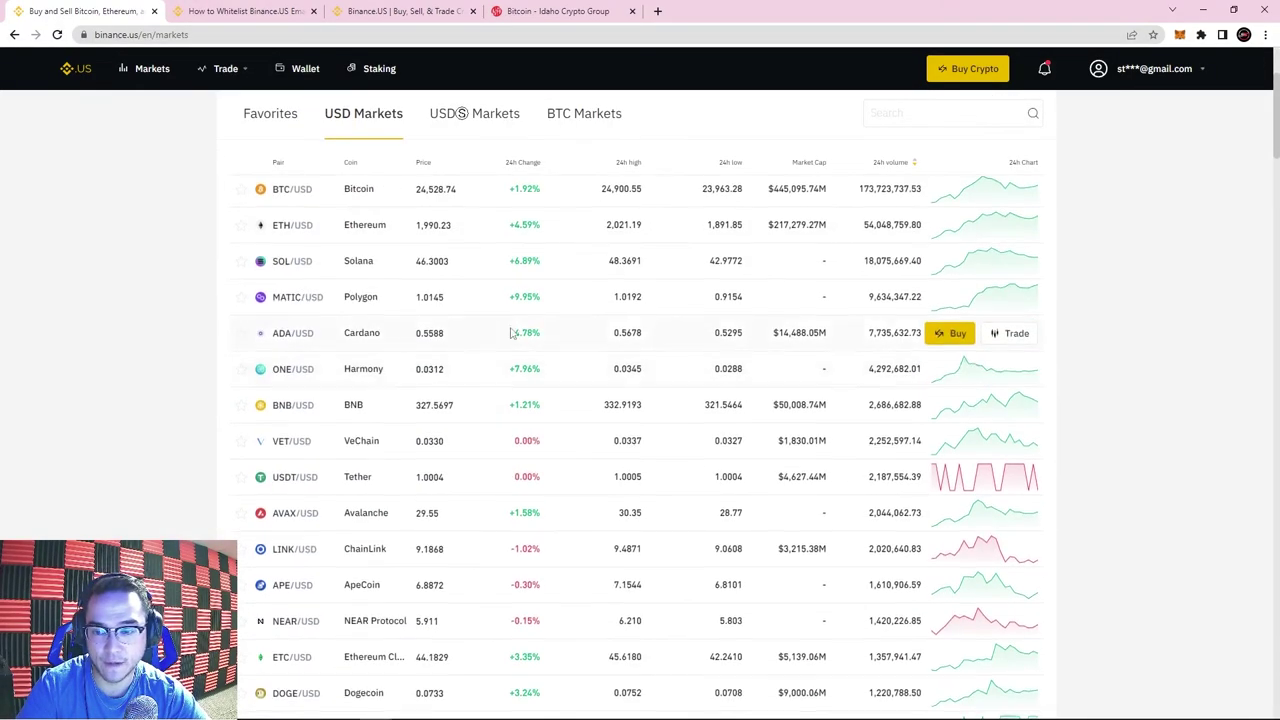
{"action": "scroll", "coordinate": [492, 323], "scroll_direction": "down", "scroll_amount": 2}
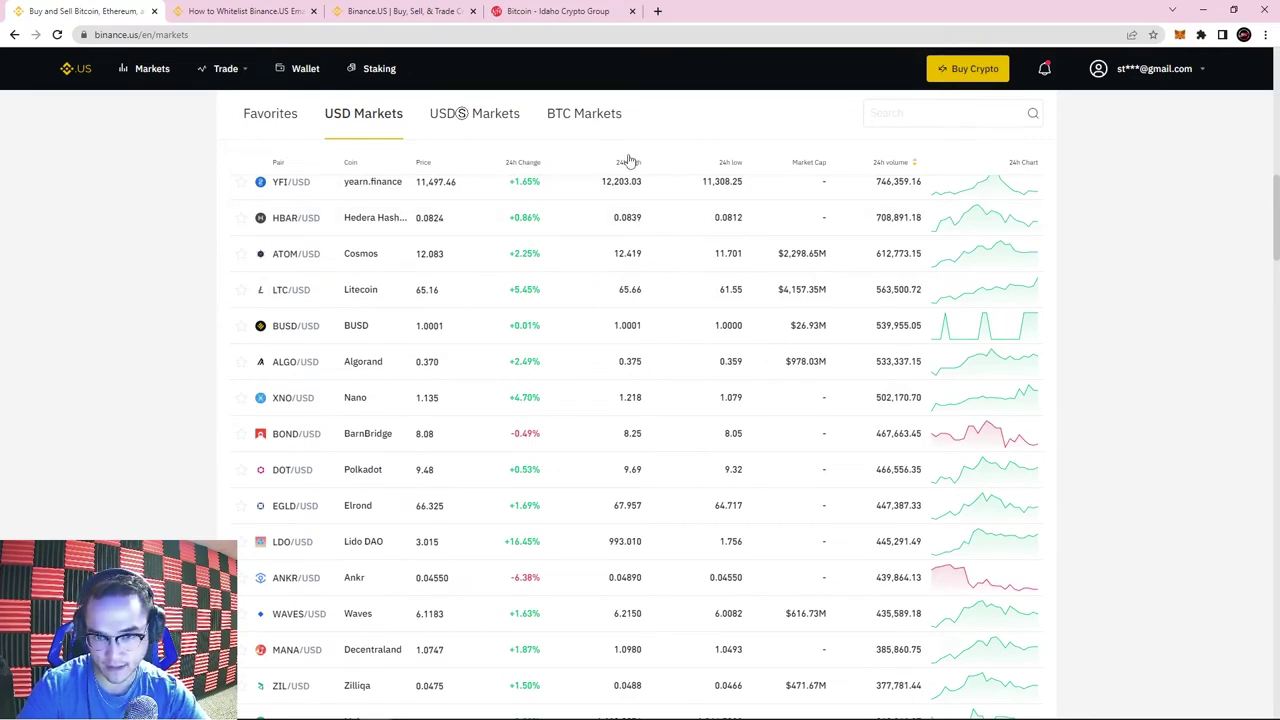
{"action": "scroll", "coordinate": [899, 215], "scroll_direction": "up", "scroll_amount": 7}
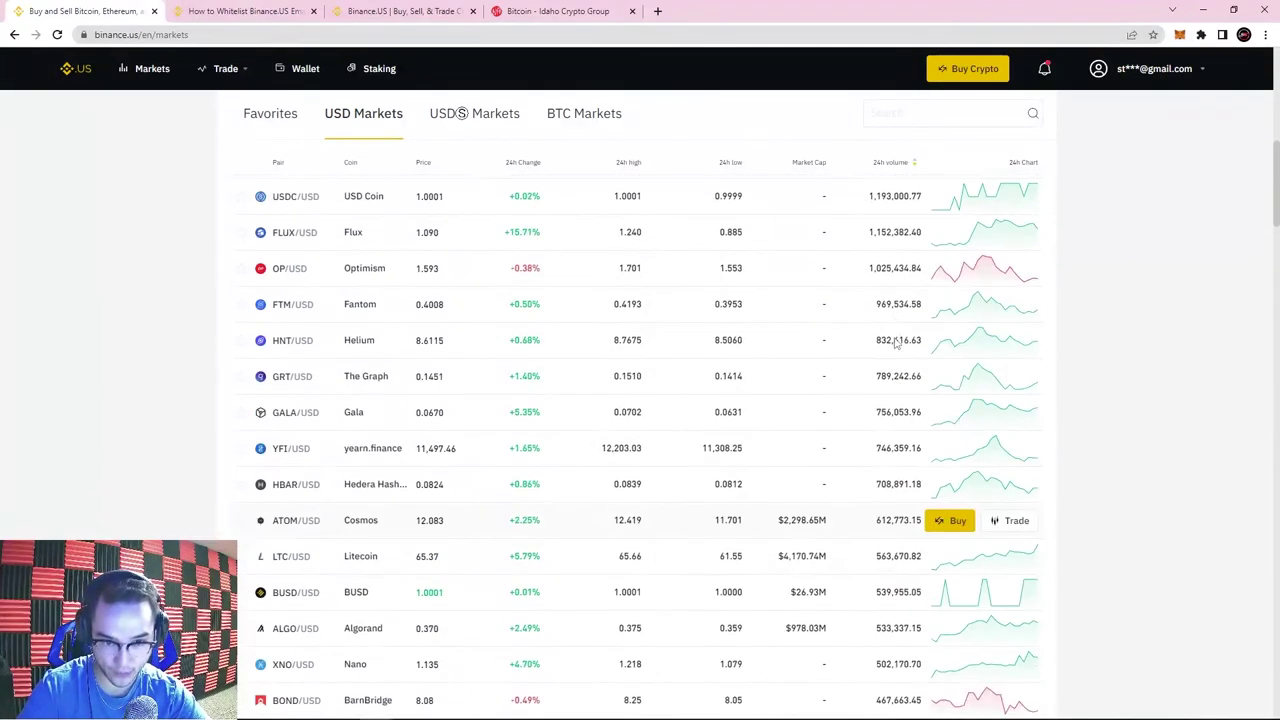
{"action": "scroll", "coordinate": [899, 343], "scroll_direction": "up", "scroll_amount": 3}
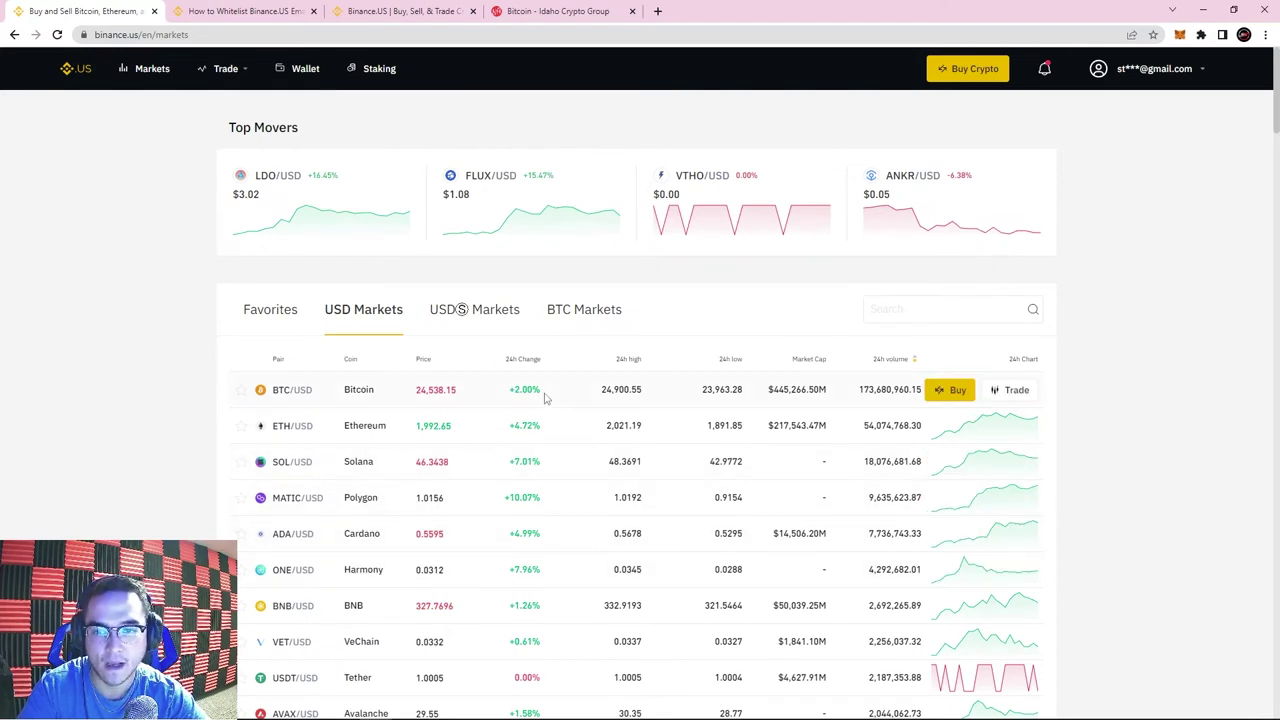
{"action": "mouse_move", "coordinate": [208, 78]}
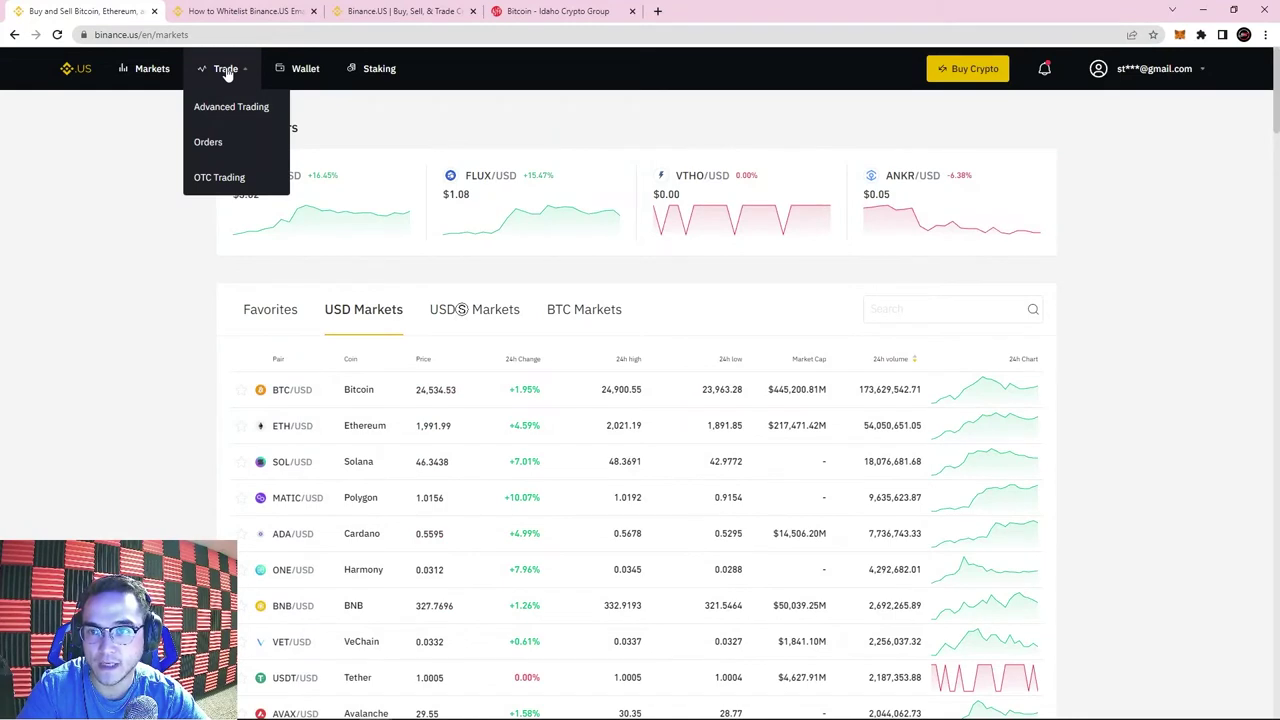
Step: Open the BTC/USD advanced chart, close the banner, and shift it to show 70000
{"action": "left_click", "coordinate": [231, 107]}
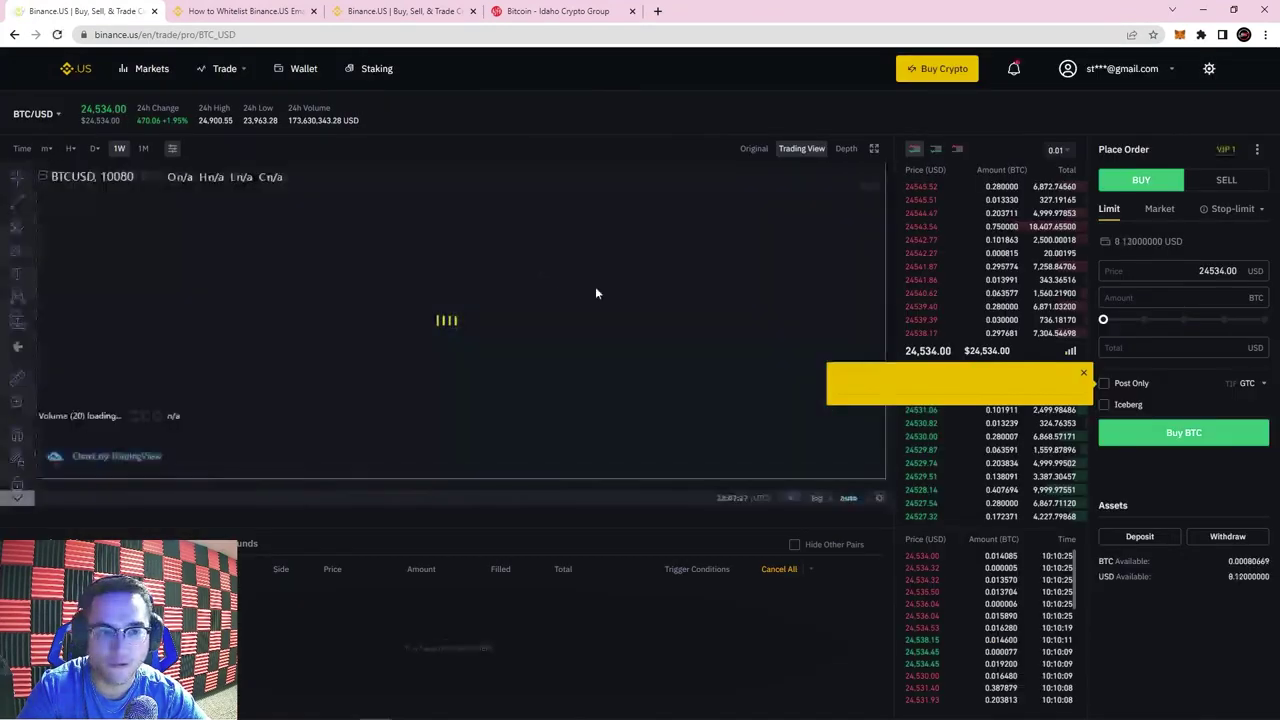
{"action": "left_click", "coordinate": [1083, 373]}
{"action": "left_click_drag", "start_coordinate": [790, 335], "coordinate": [721, 347]}
{"action": "scroll", "coordinate": [721, 347], "scroll_direction": "up", "scroll_amount": 2}
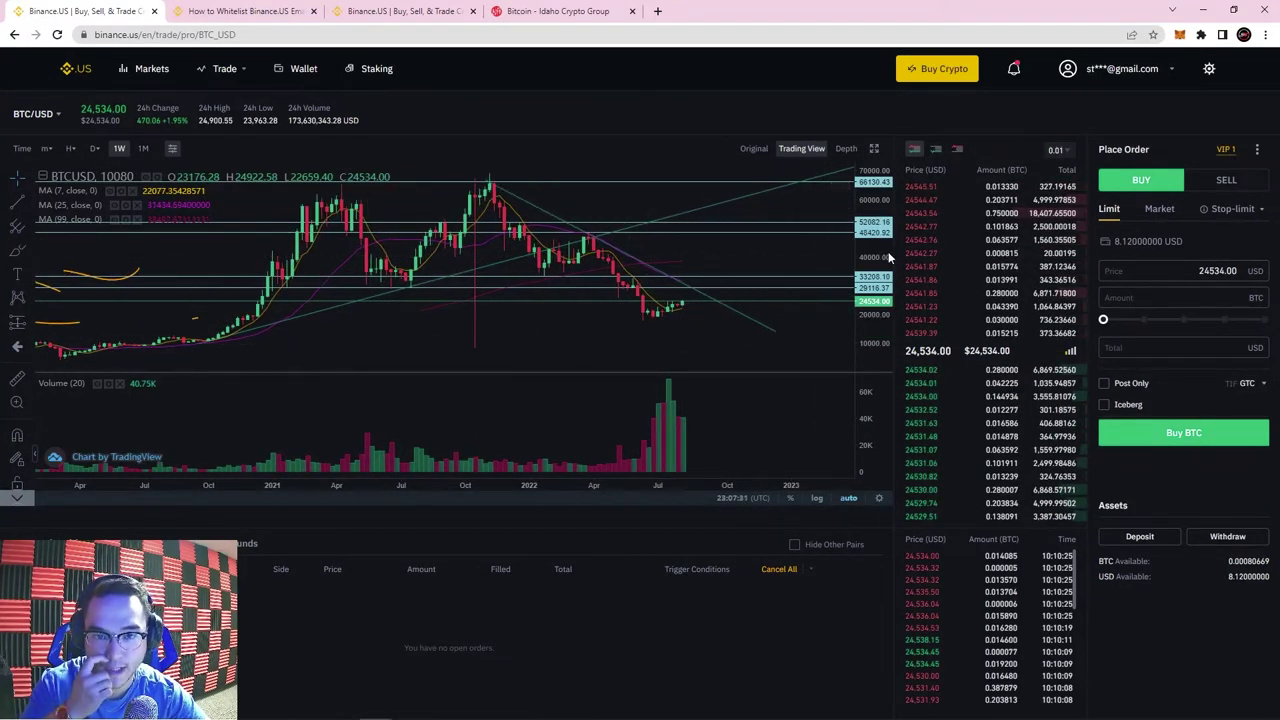
{"action": "scroll", "coordinate": [721, 347], "scroll_direction": "up", "scroll_amount": 2}
{"action": "left_click_drag", "start_coordinate": [792, 246], "coordinate": [724, 266]}
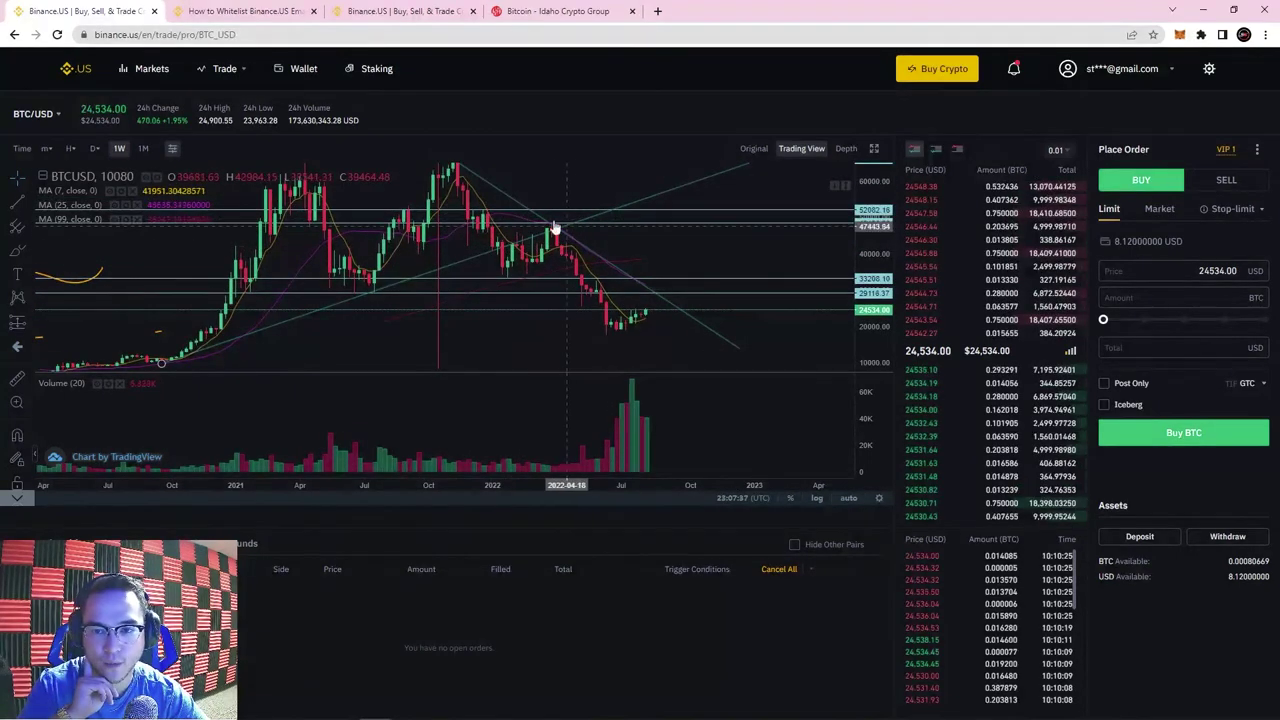
{"action": "scroll", "coordinate": [640, 316], "scroll_direction": "down", "scroll_amount": 3}
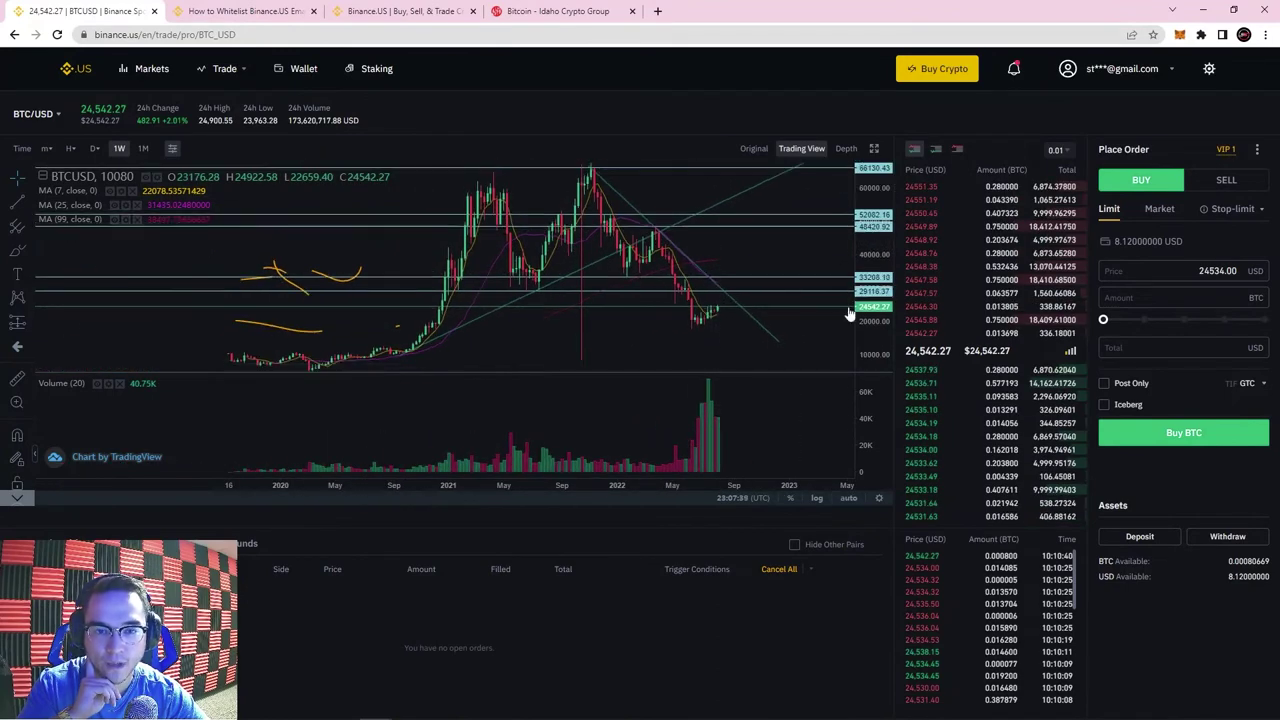
Step: Make the price pane taller than volume and pan the chart to span 2020 to 2024
{"action": "left_click_drag", "start_coordinate": [817, 371], "coordinate": [808, 440]}
{"action": "scroll", "coordinate": [766, 257], "scroll_direction": "up", "scroll_amount": 1}
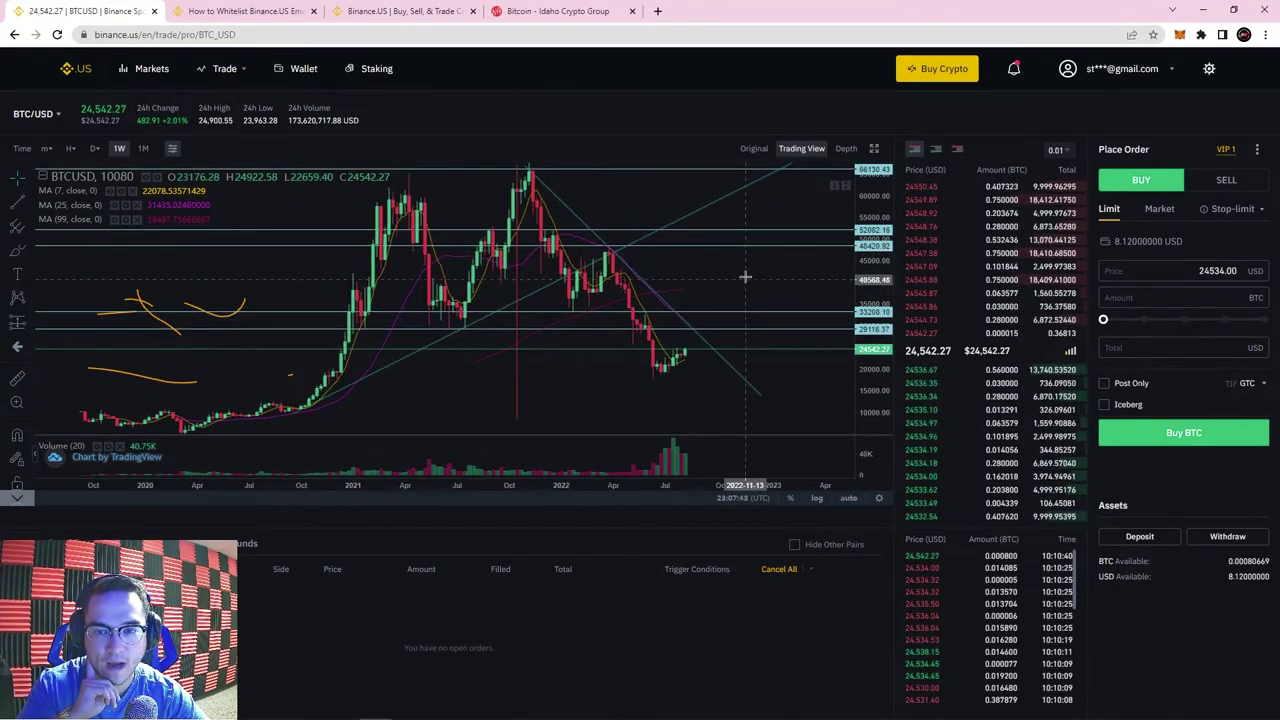
{"action": "left_click_drag", "start_coordinate": [743, 277], "coordinate": [691, 287]}
{"action": "scroll", "coordinate": [743, 277], "scroll_direction": "down", "scroll_amount": 2}
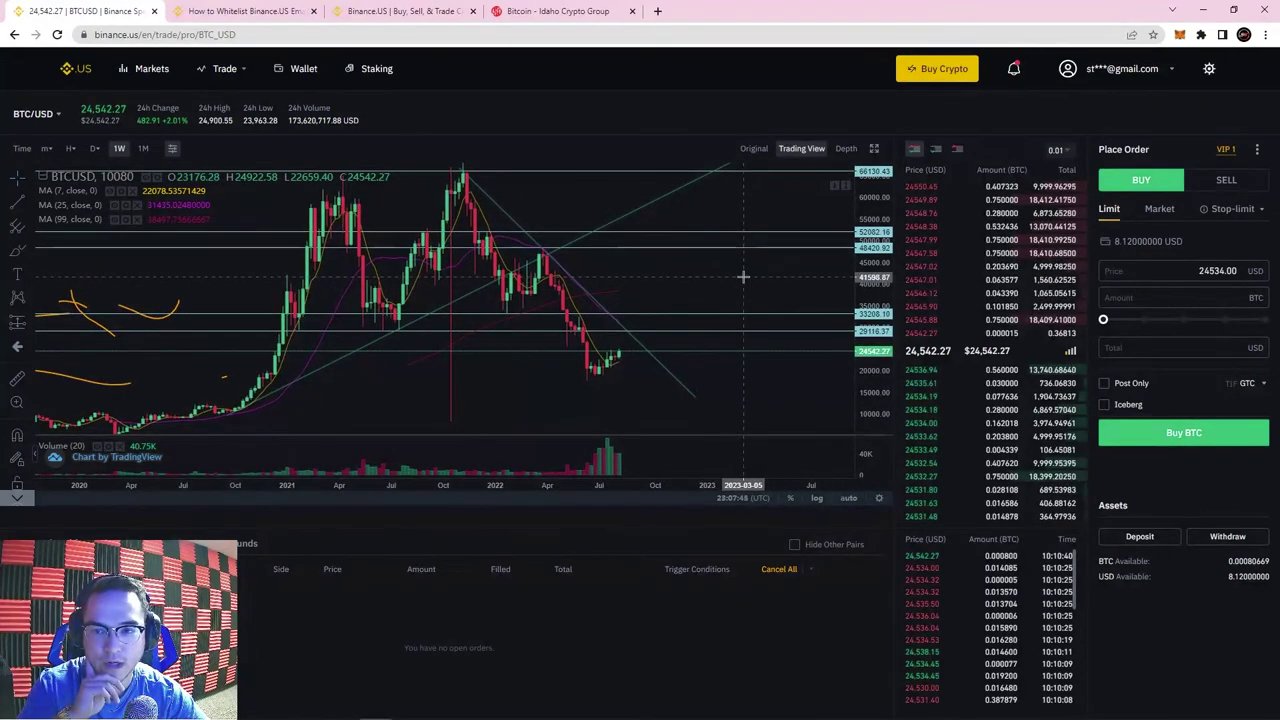
{"action": "scroll", "coordinate": [743, 277], "scroll_direction": "down", "scroll_amount": 3}
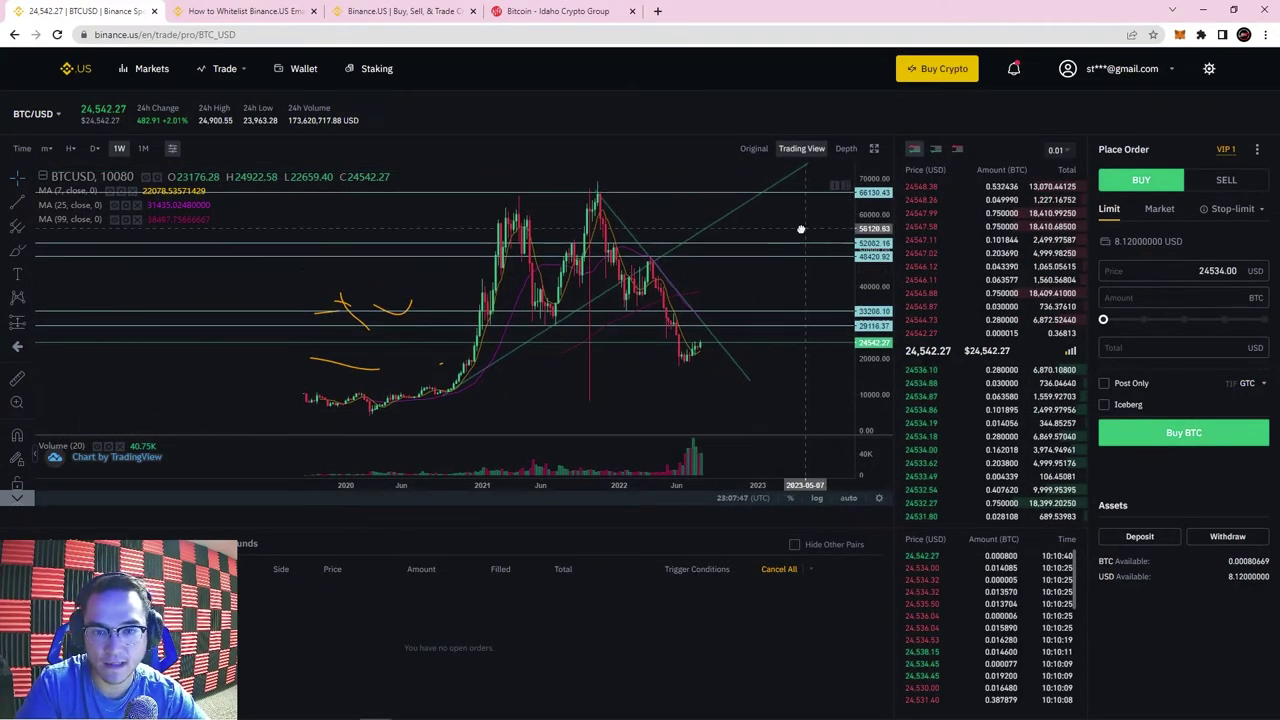
{"action": "left_click_drag", "start_coordinate": [757, 236], "coordinate": [709, 217]}
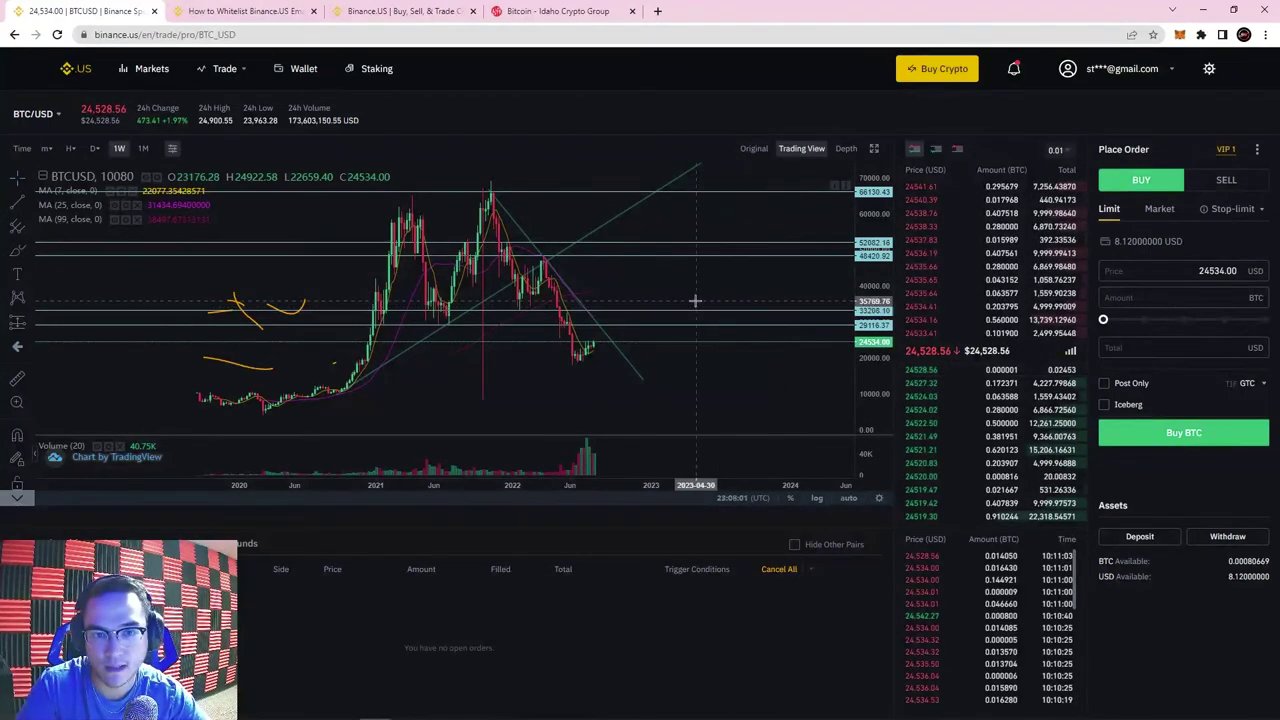
{"action": "scroll", "coordinate": [765, 292], "scroll_direction": "down", "scroll_amount": 3}
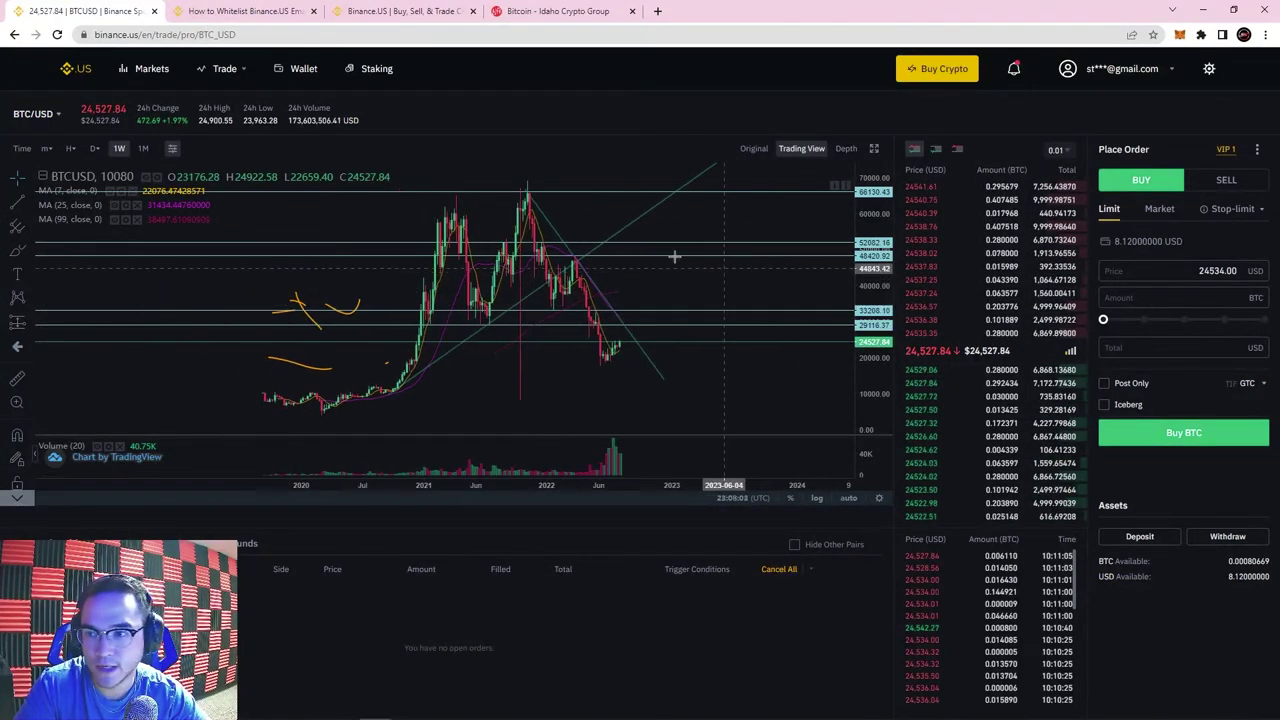
Step: Bring up the trading pair list
{"action": "left_click", "coordinate": [45, 120]}
{"action": "left_click", "coordinate": [42, 120]}
{"action": "left_click", "coordinate": [57, 120]}
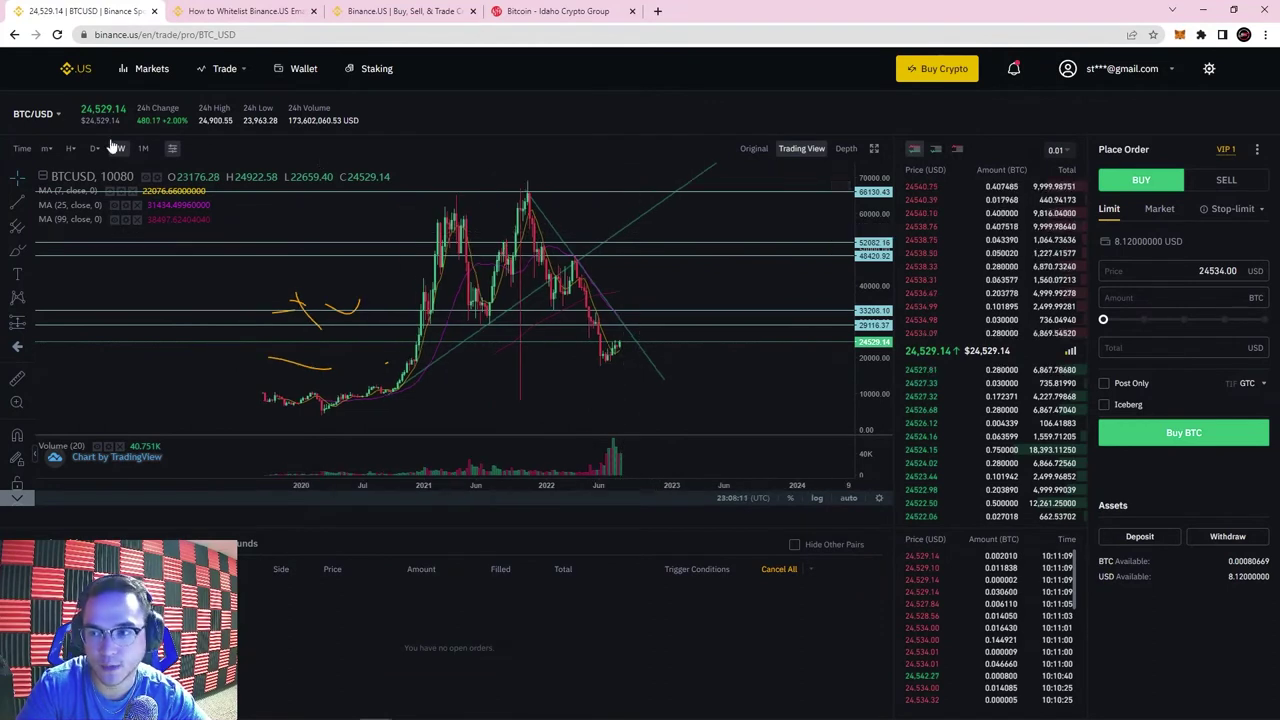
{"action": "mouse_move", "coordinate": [50, 122]}
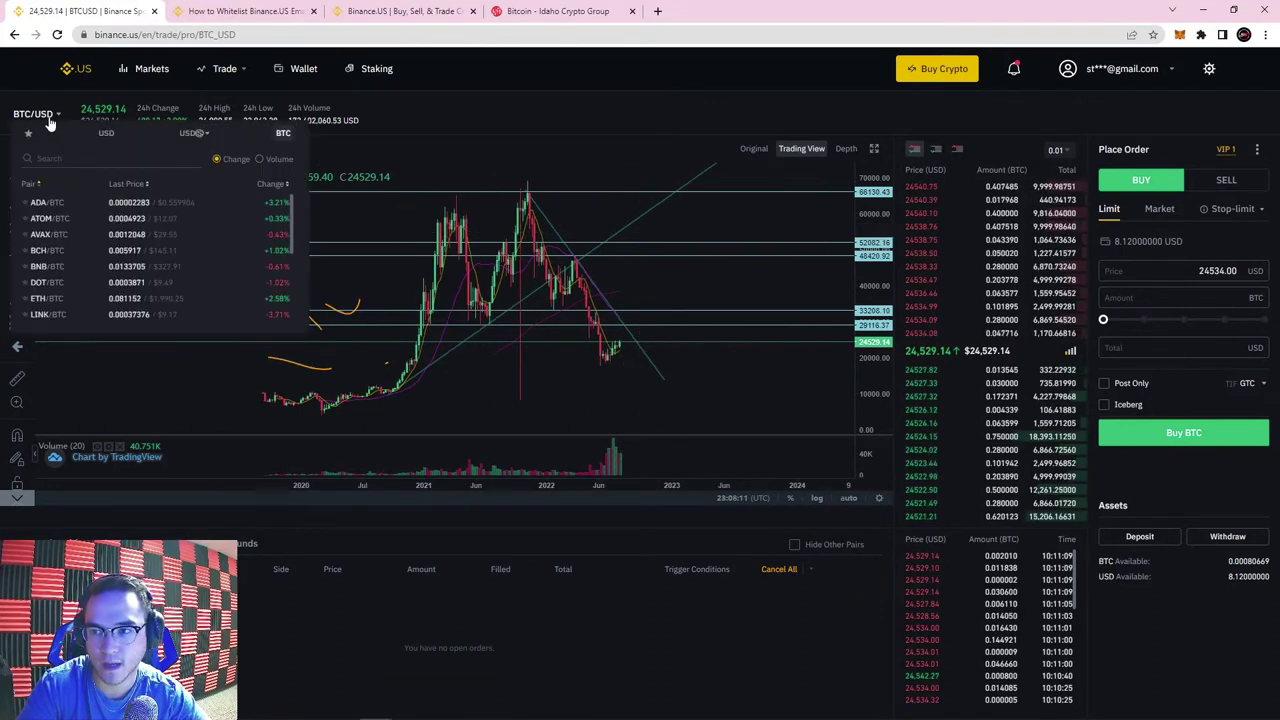
Step: Switch the chart to ADA/USD and look over its history and buy/sell order form
{"action": "left_click", "coordinate": [106, 134]}
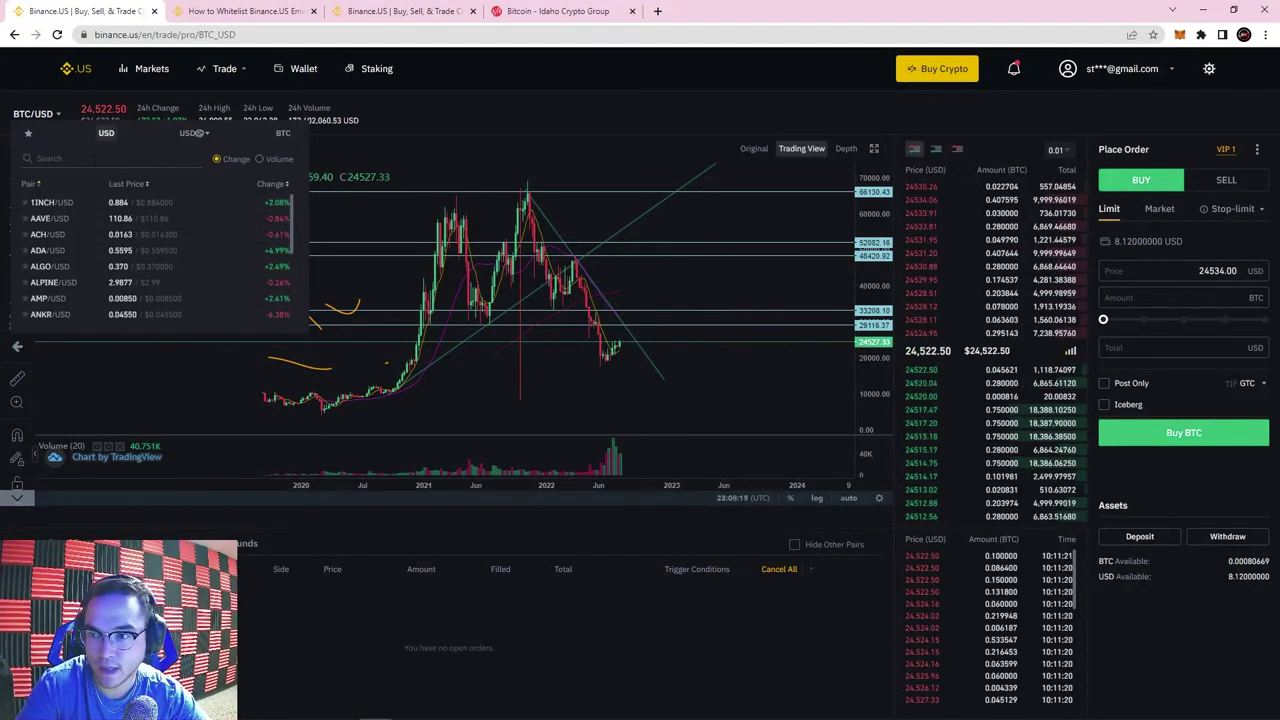
{"action": "left_click", "coordinate": [52, 251]}
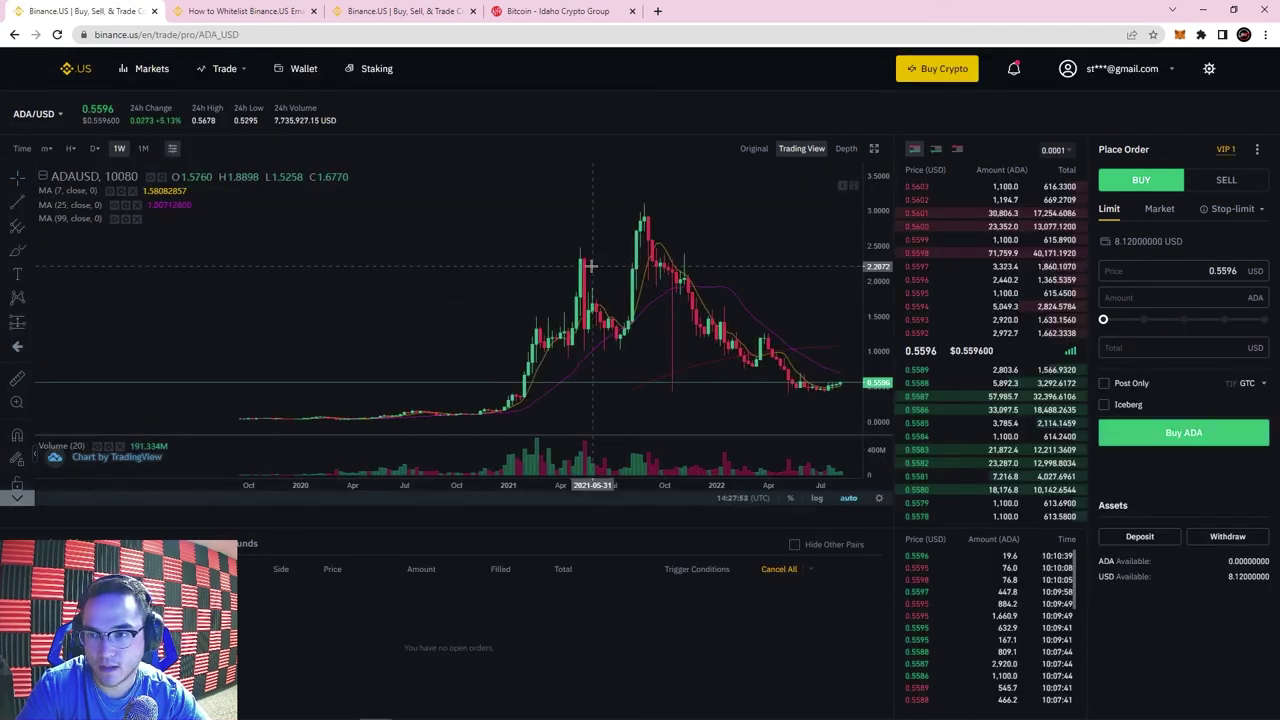
{"action": "left_click_drag", "start_coordinate": [777, 249], "coordinate": [717, 289]}
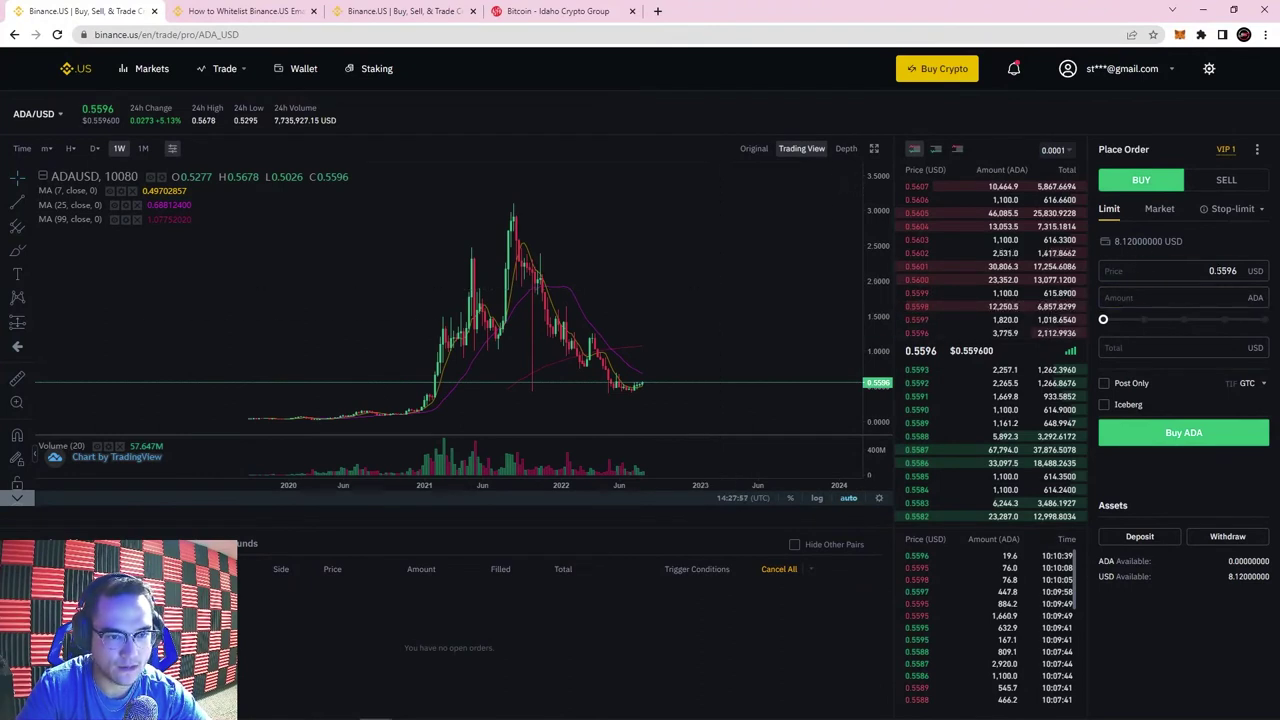
{"action": "left_click", "coordinate": [1222, 182]}
{"action": "left_click", "coordinate": [1168, 186]}
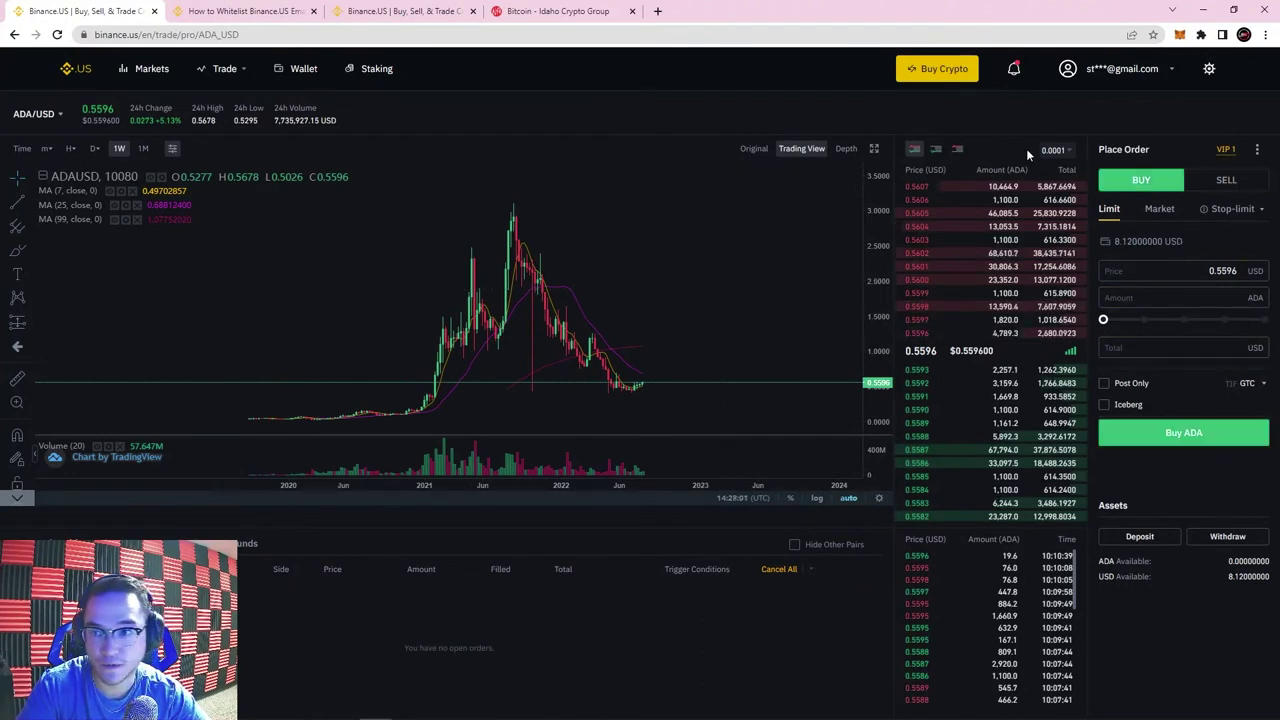
{"action": "scroll", "coordinate": [837, 346], "scroll_direction": "down", "scroll_amount": 3}
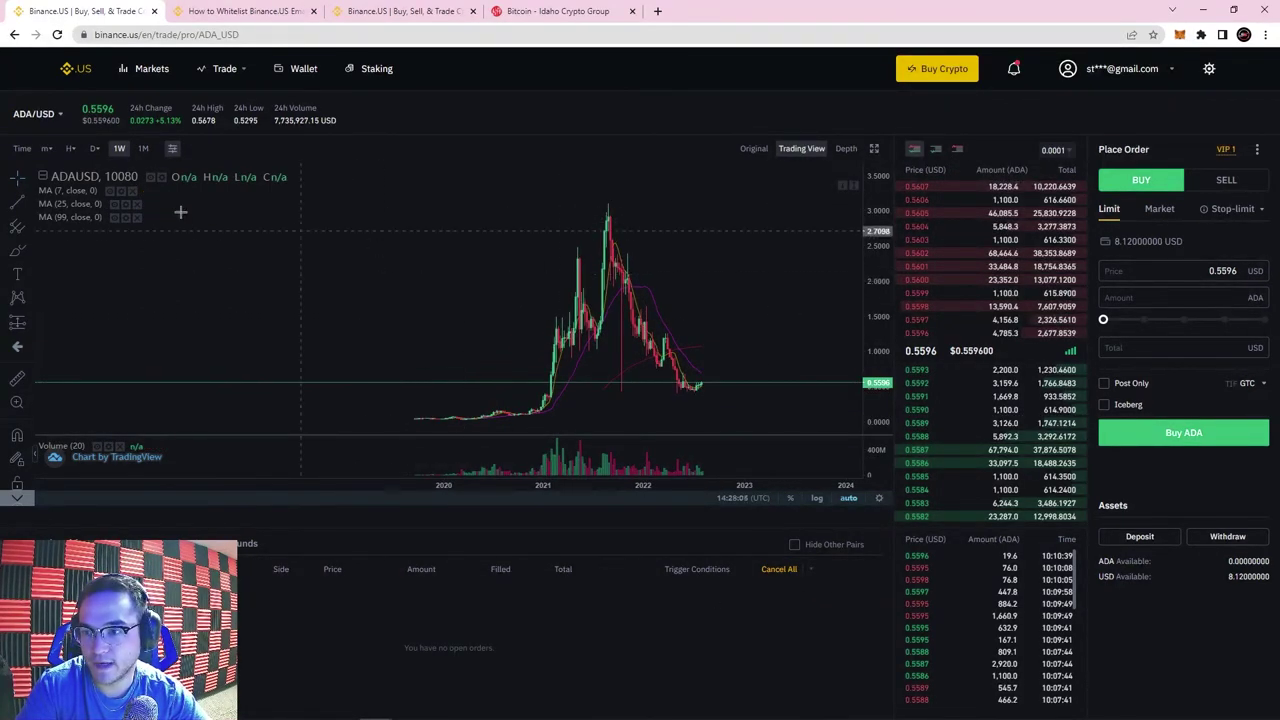
Step: Draw a trial trend line on the ADA/USD chart, then delete it
{"action": "left_click", "coordinate": [17, 224]}
{"action": "left_click", "coordinate": [434, 304]}
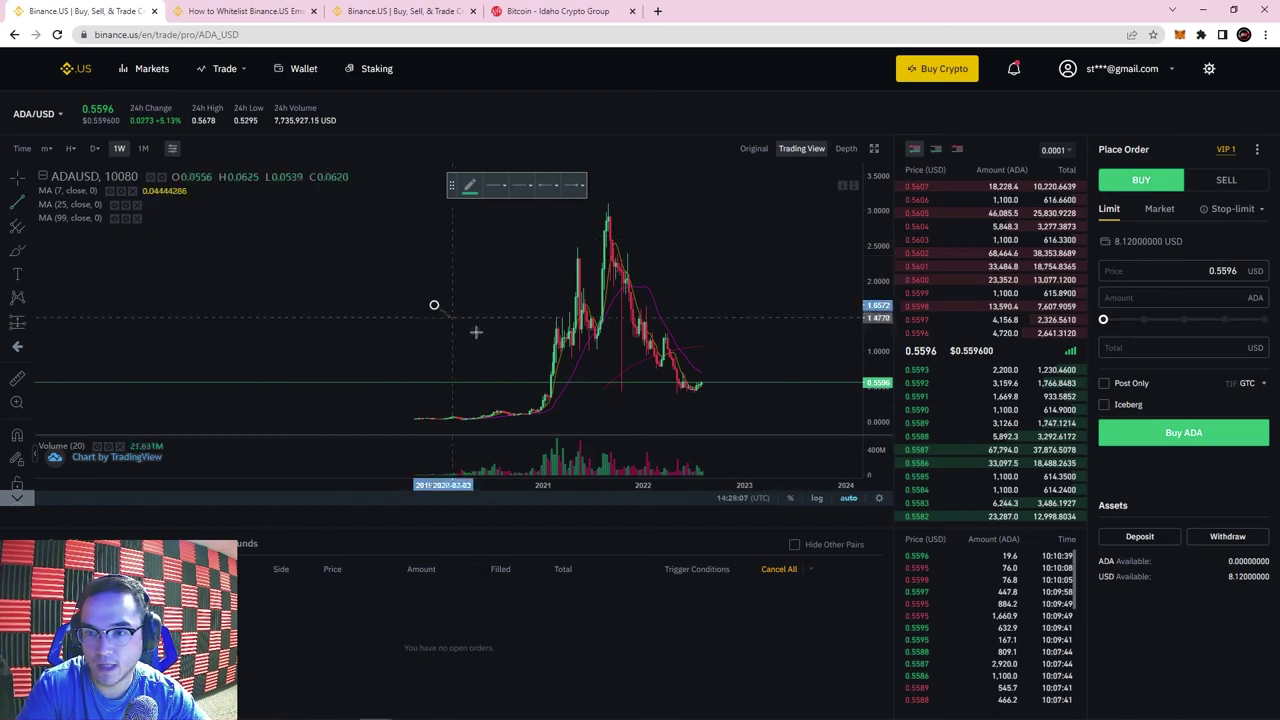
{"action": "left_click", "coordinate": [689, 189]}
{"action": "left_click", "coordinate": [702, 190]}
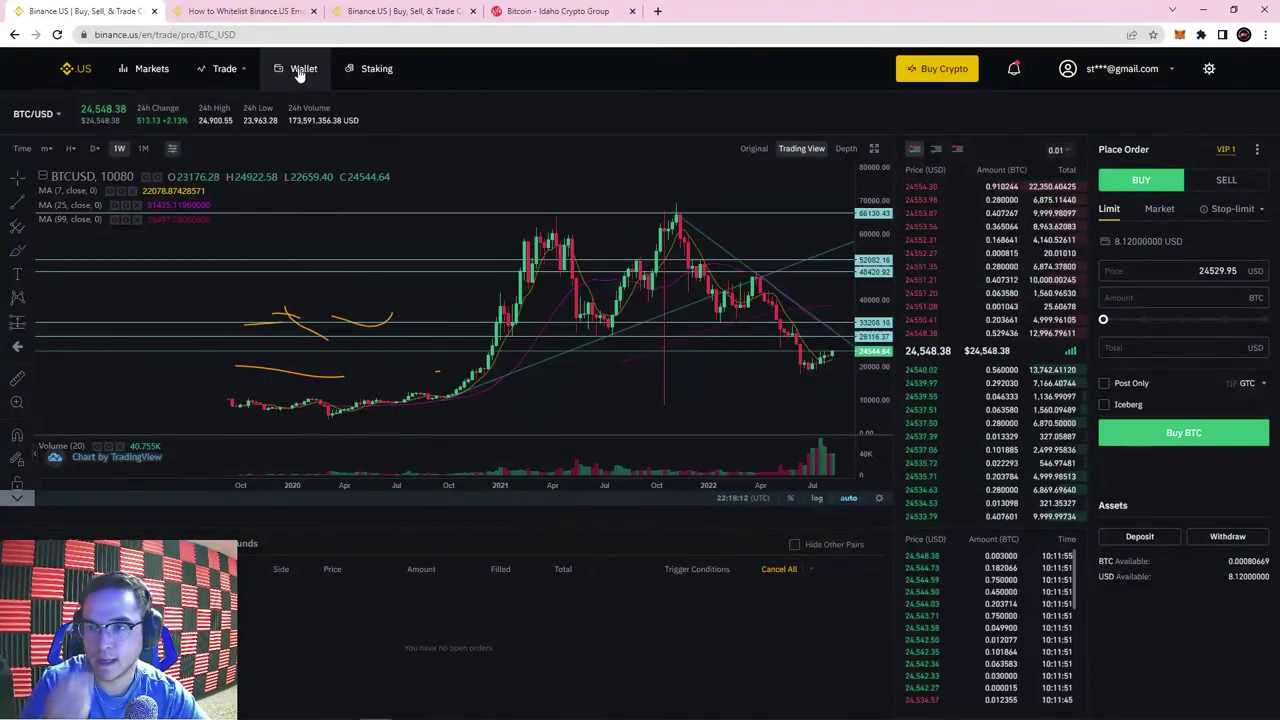
Step: Open the Wallet and review balances of 8.12 USD, 18.42467202 MANA and 0.00080669 BTC
{"action": "left_click", "coordinate": [302, 70]}
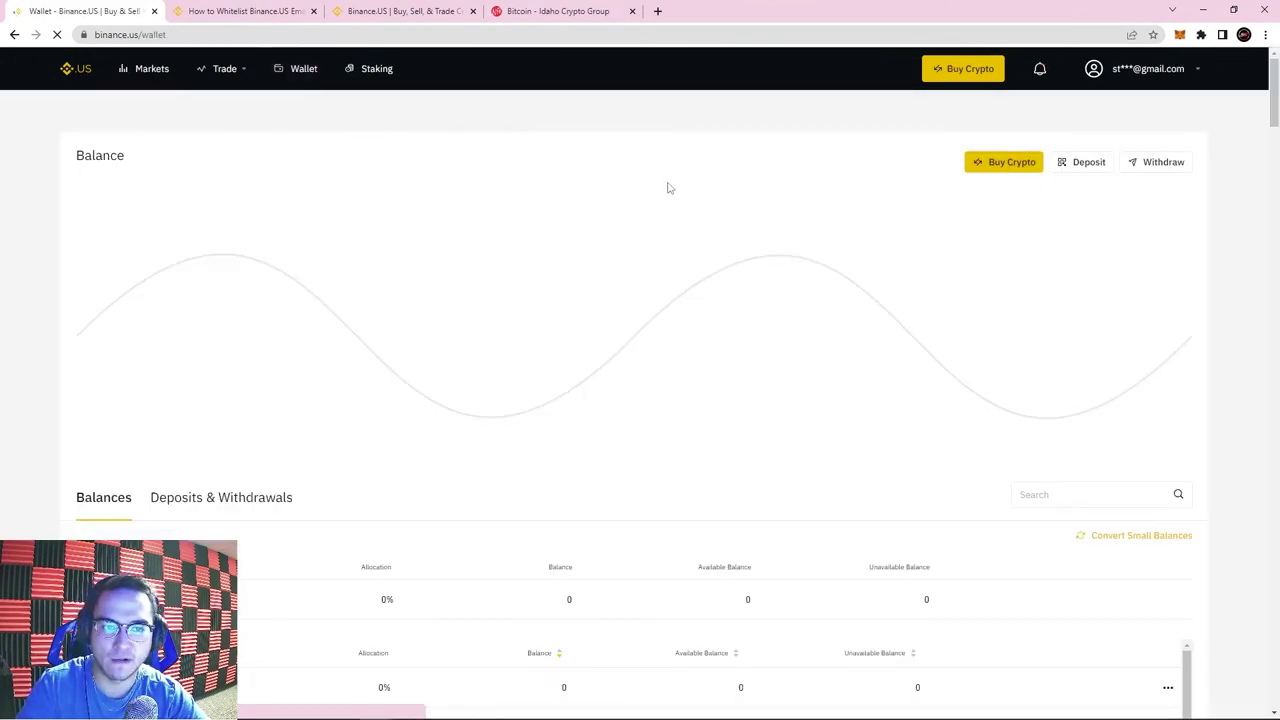
{"action": "scroll", "coordinate": [671, 323], "scroll_direction": "down", "scroll_amount": 2}
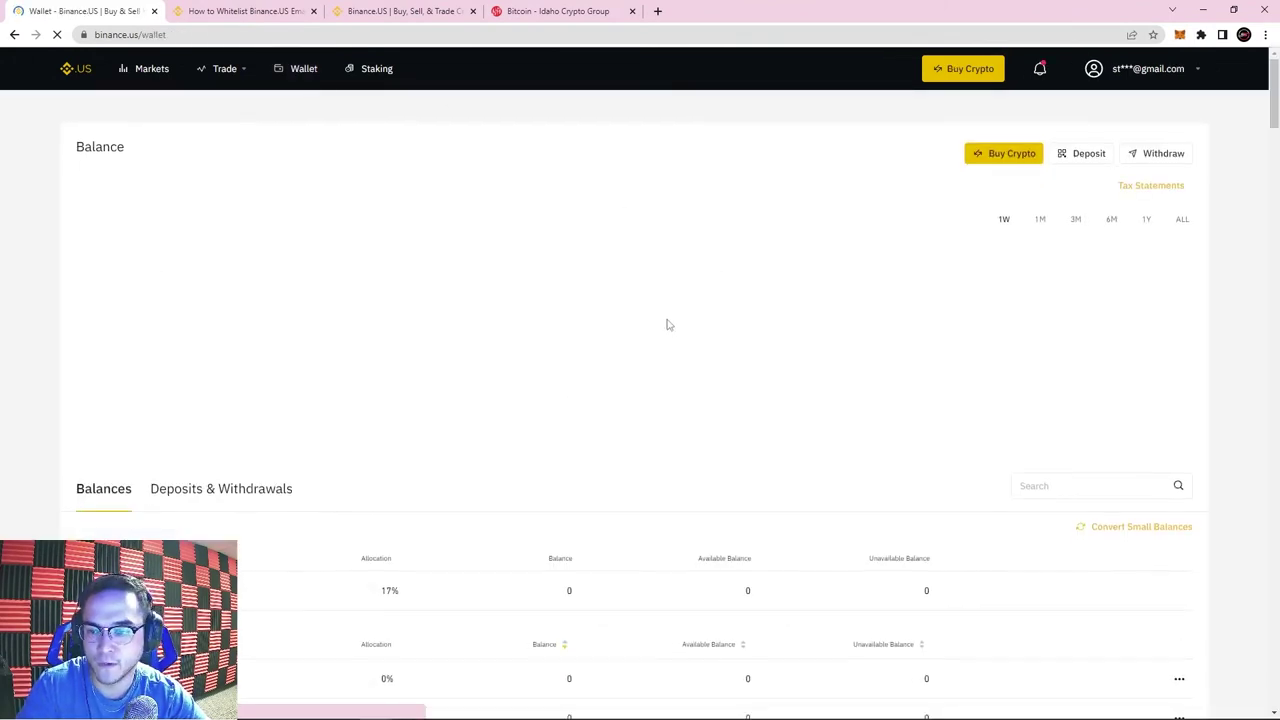
{"action": "scroll", "coordinate": [581, 349], "scroll_direction": "down", "scroll_amount": 3}
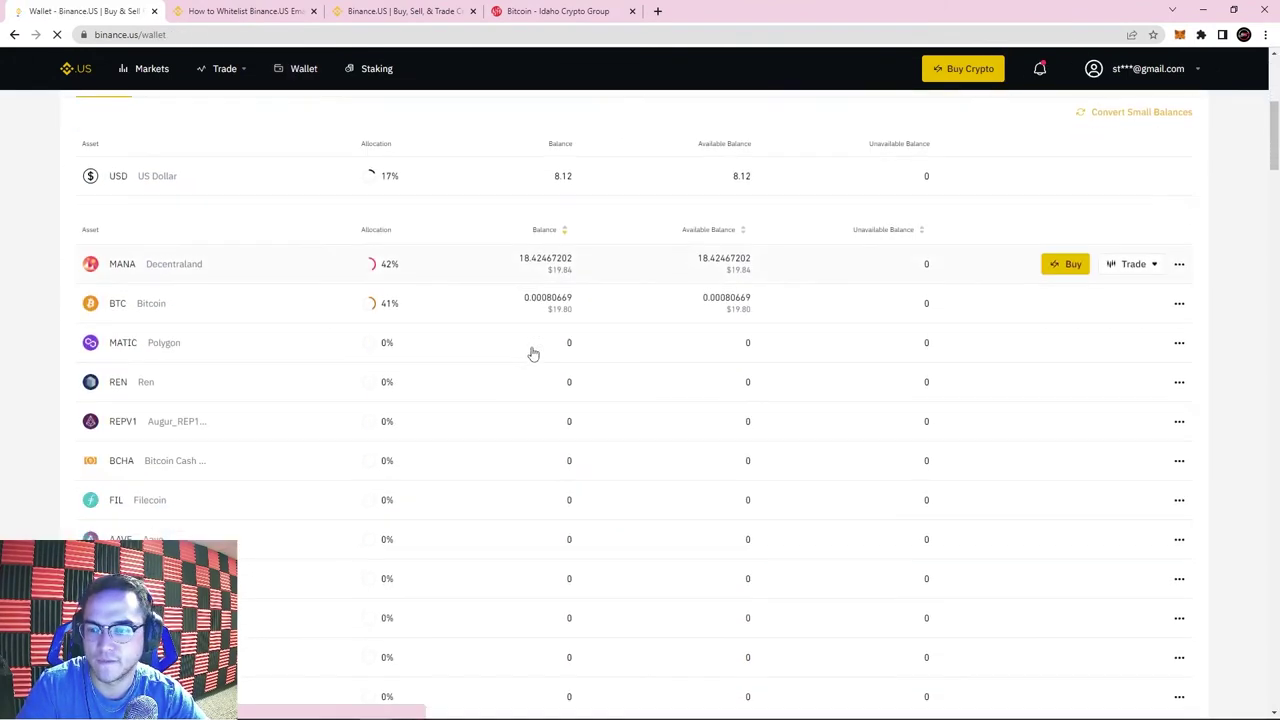
{"action": "scroll", "coordinate": [660, 500], "scroll_direction": "up", "scroll_amount": 2}
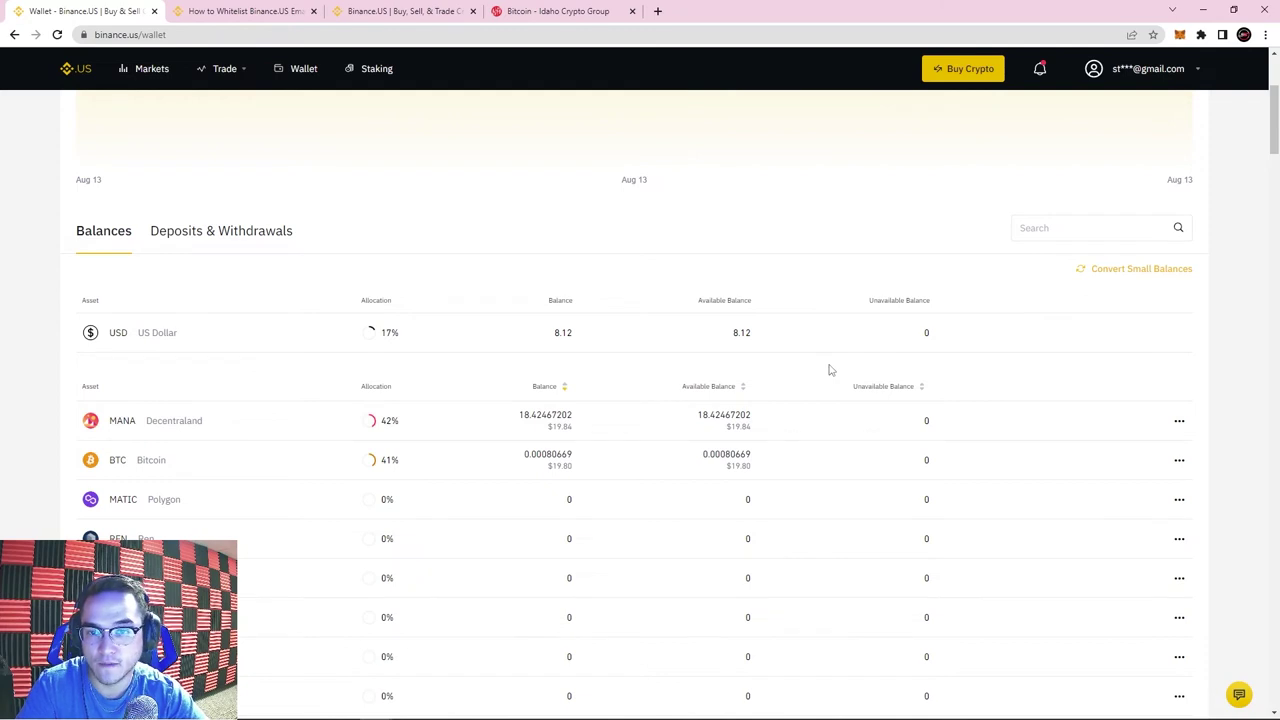
{"action": "scroll", "coordinate": [800, 355], "scroll_direction": "up", "scroll_amount": 3}
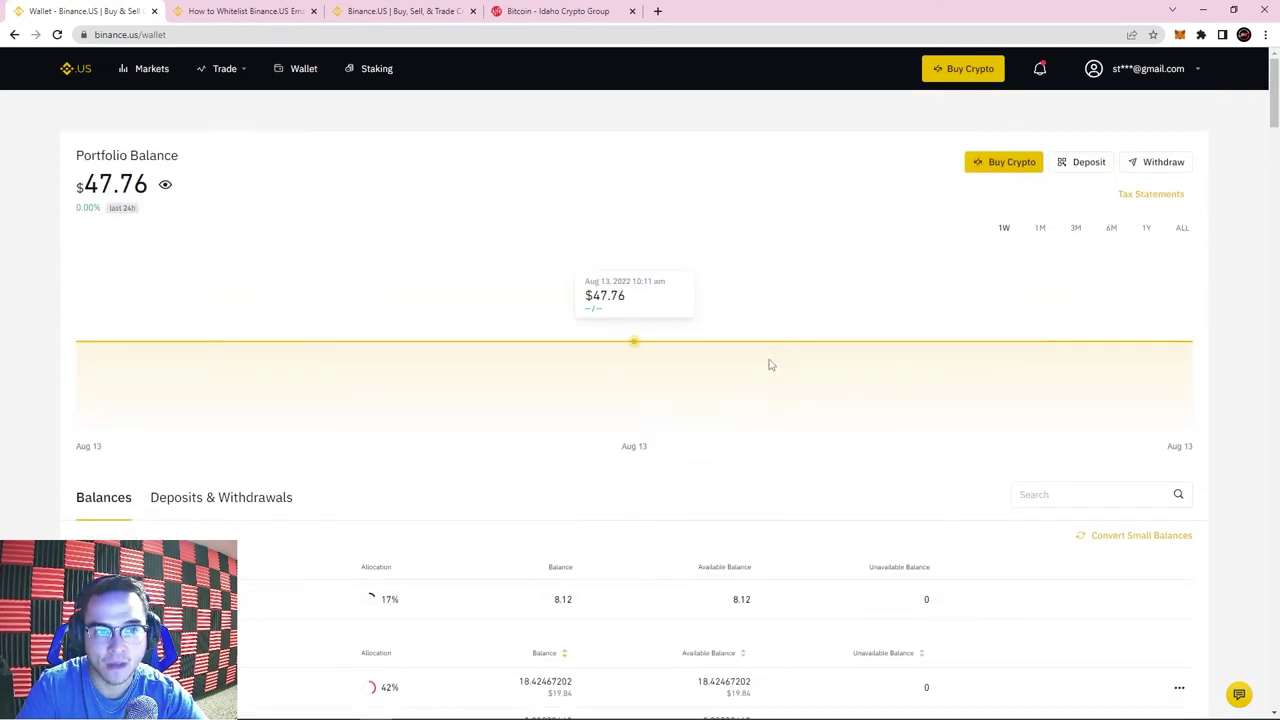
Step: Open the Staking page and scroll down to the Crypto Staking cards
{"action": "left_click", "coordinate": [366, 78]}
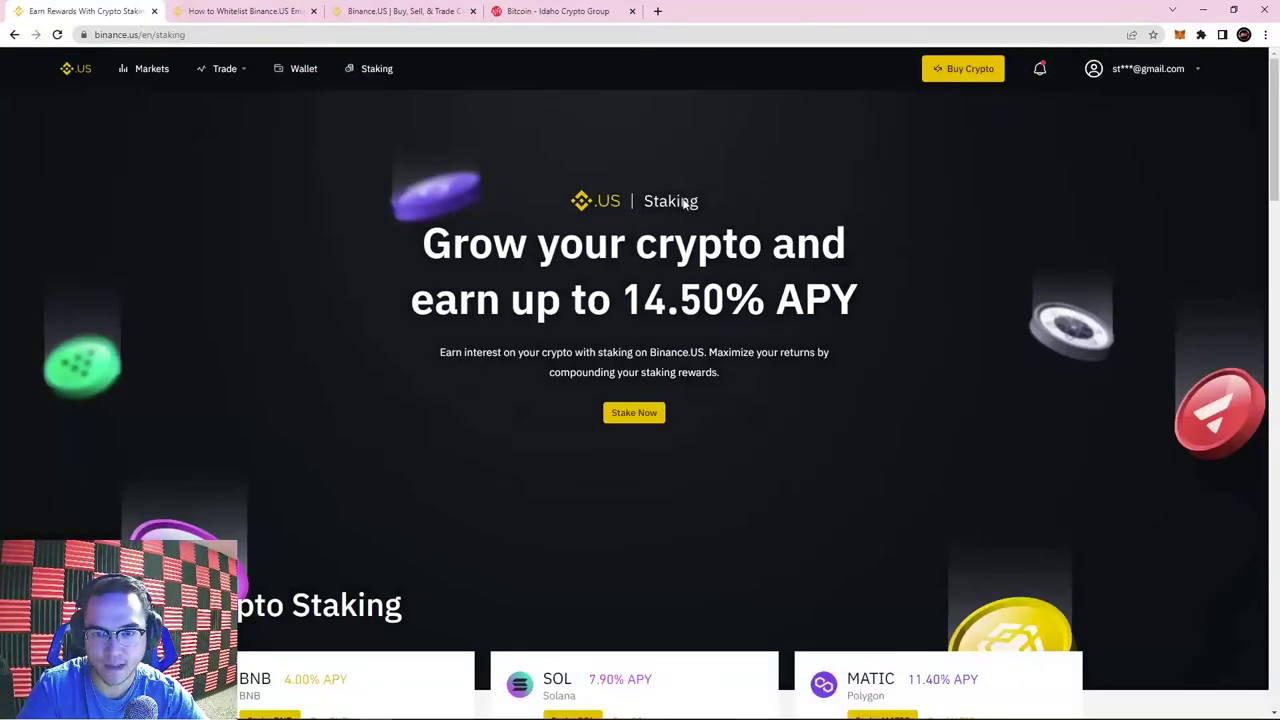
{"action": "scroll", "coordinate": [784, 167], "scroll_direction": "down", "scroll_amount": 2}
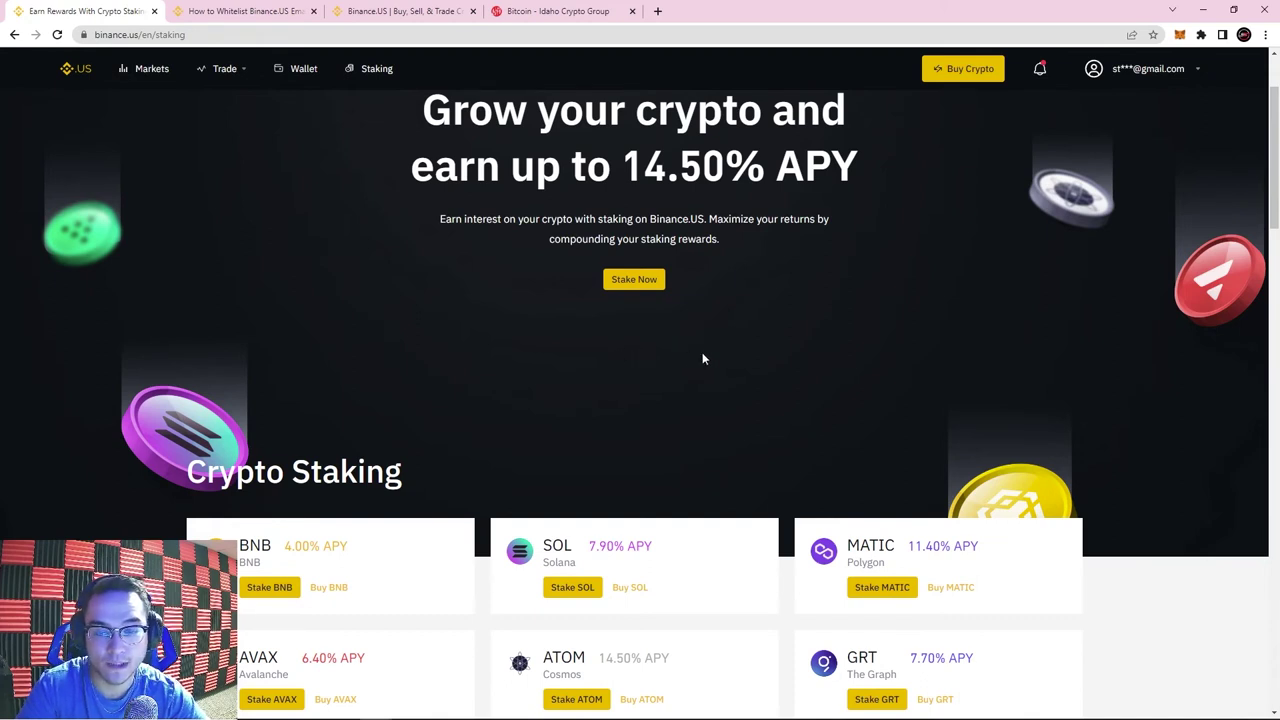
{"action": "scroll", "coordinate": [705, 345], "scroll_direction": "down", "scroll_amount": 4}
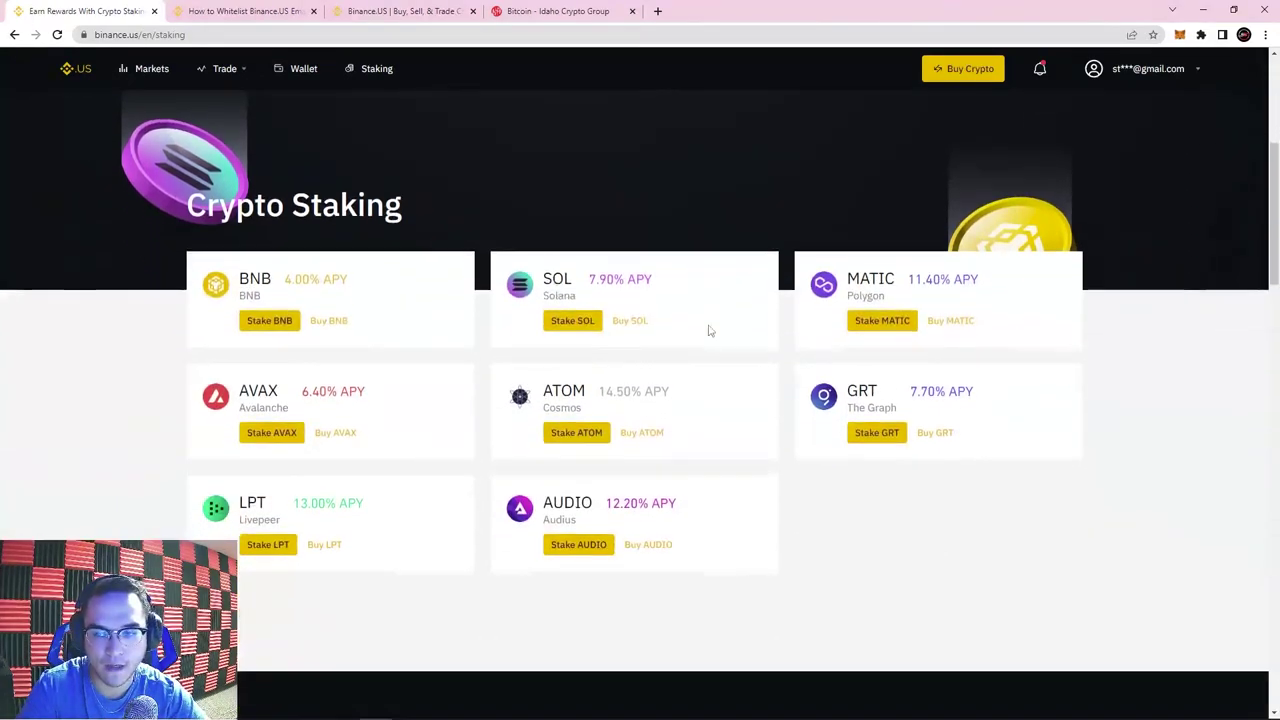
Step: Compare APY rates: LPT 13.00%, MATIC 11.40% and ATOM 14.50%, then scroll back up
{"action": "left_click_drag", "start_coordinate": [280, 511], "coordinate": [380, 494]}
{"action": "left_click", "coordinate": [394, 494]}
{"action": "left_click_drag", "start_coordinate": [913, 279], "coordinate": [989, 276]}
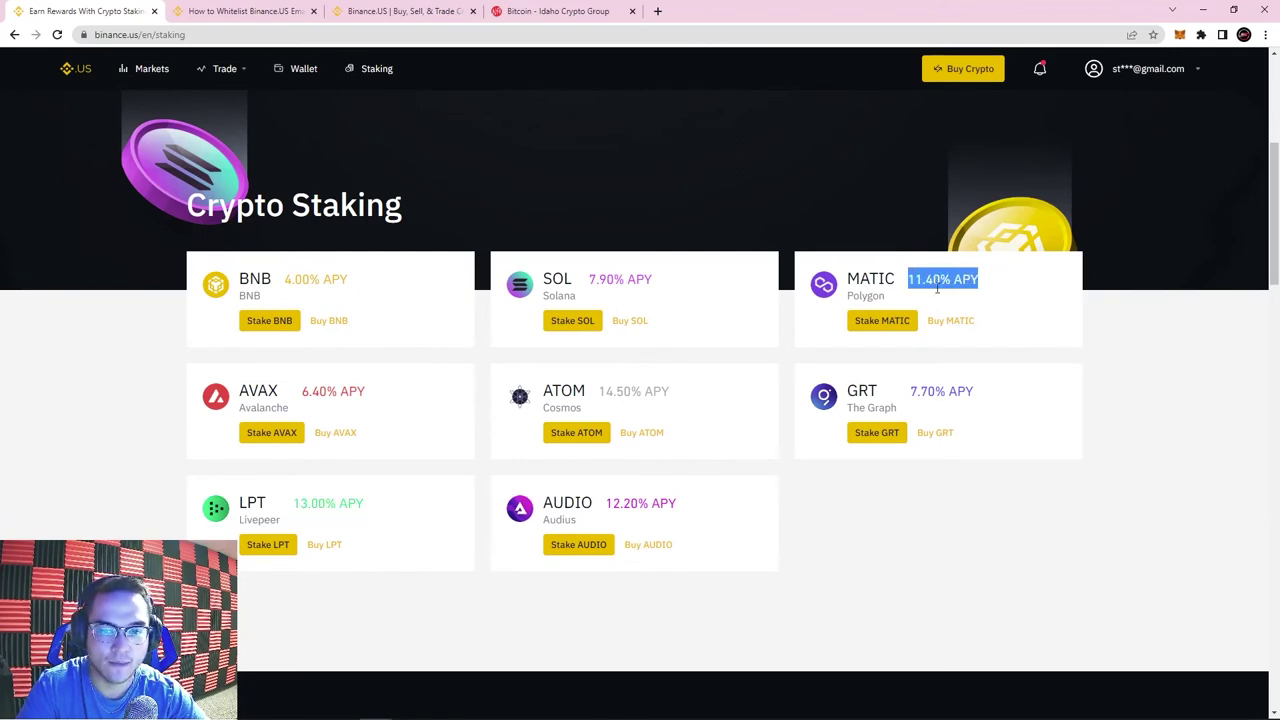
{"action": "left_click_drag", "start_coordinate": [583, 390], "coordinate": [690, 404]}
{"action": "left_click", "coordinate": [717, 427]}
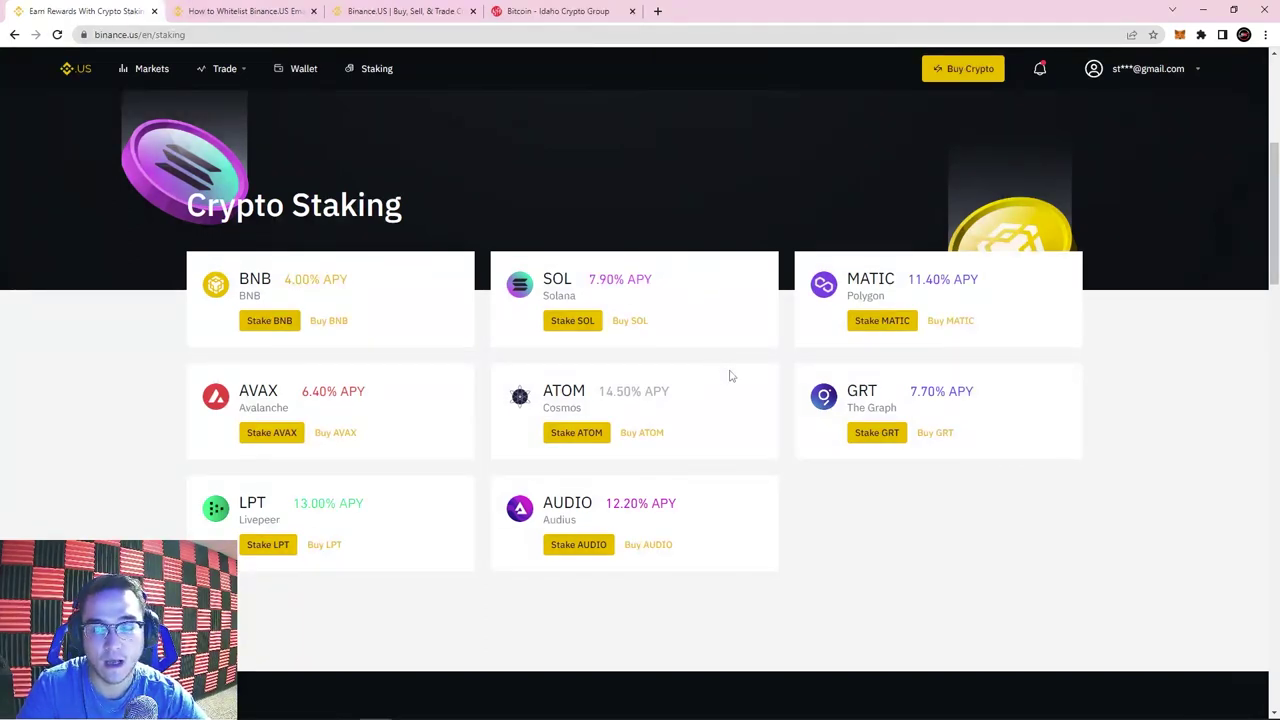
{"action": "scroll", "coordinate": [740, 390], "scroll_direction": "up", "scroll_amount": 1}
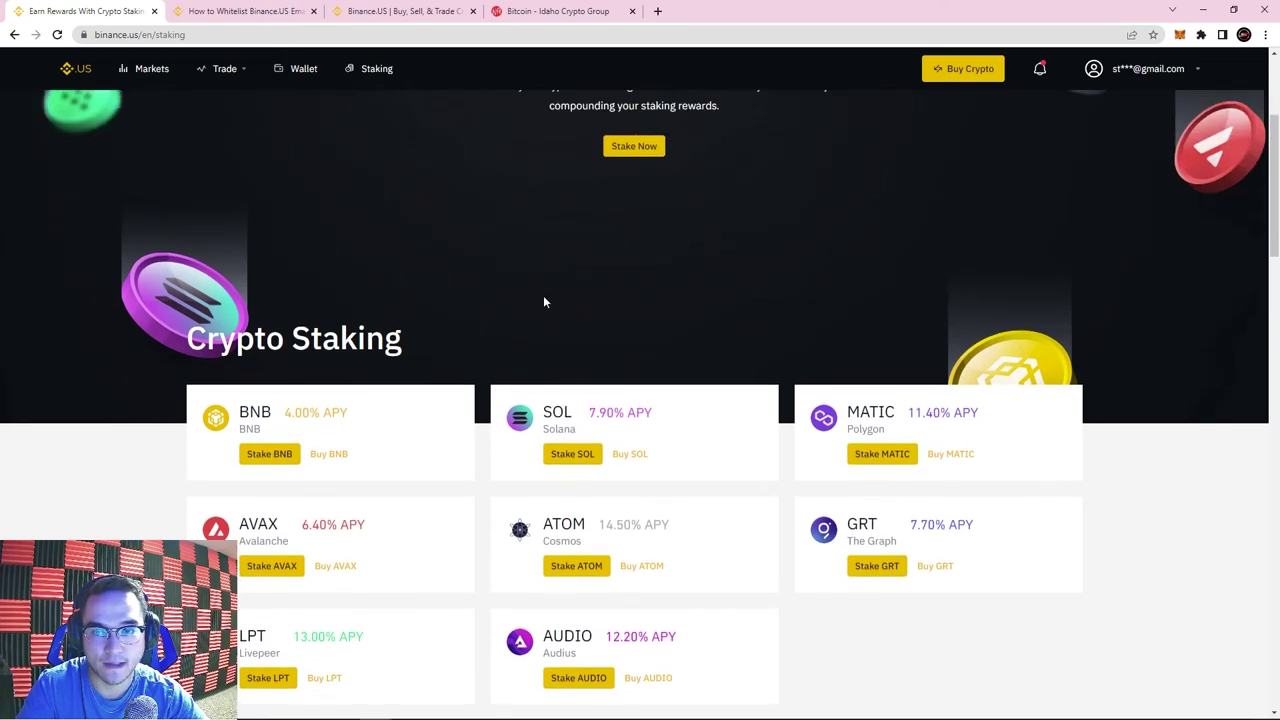
{"action": "scroll", "coordinate": [750, 350], "scroll_direction": "down", "scroll_amount": 5}
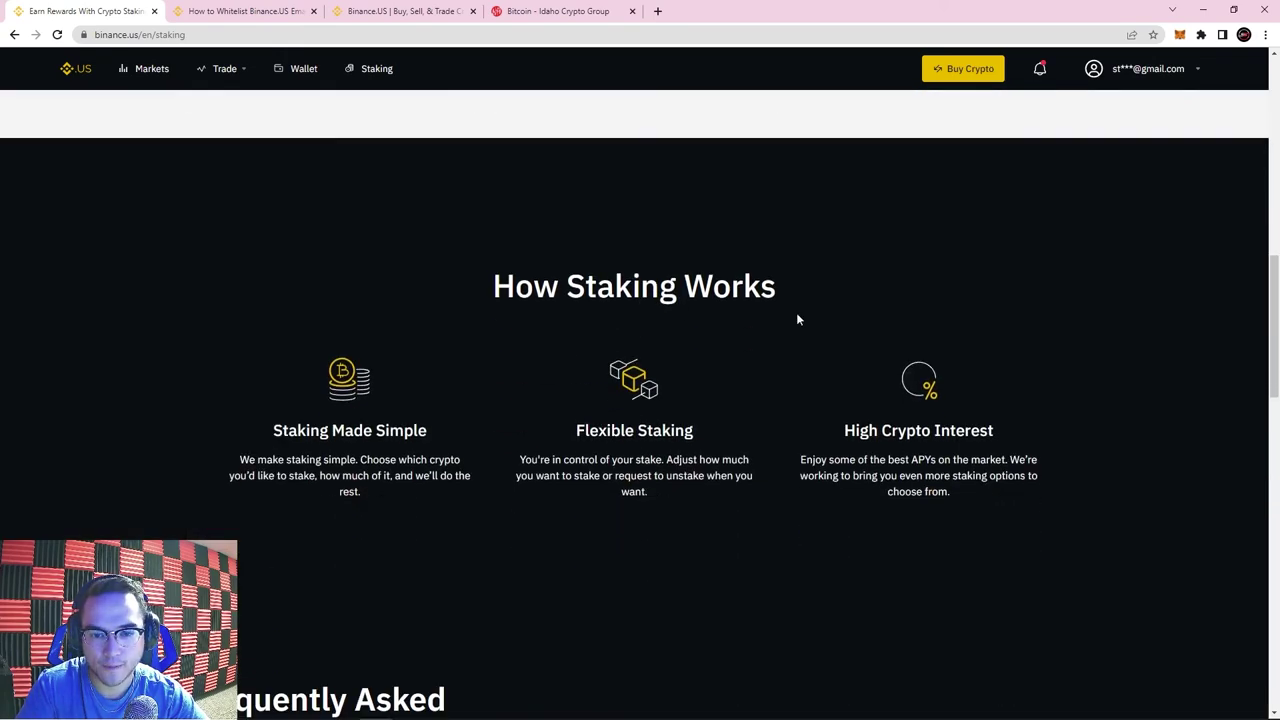
{"action": "scroll", "coordinate": [717, 380], "scroll_direction": "down", "scroll_amount": 5}
{"action": "scroll", "coordinate": [566, 260], "scroll_direction": "up", "scroll_amount": 2}
{"action": "scroll", "coordinate": [617, 411], "scroll_direction": "up", "scroll_amount": 15}
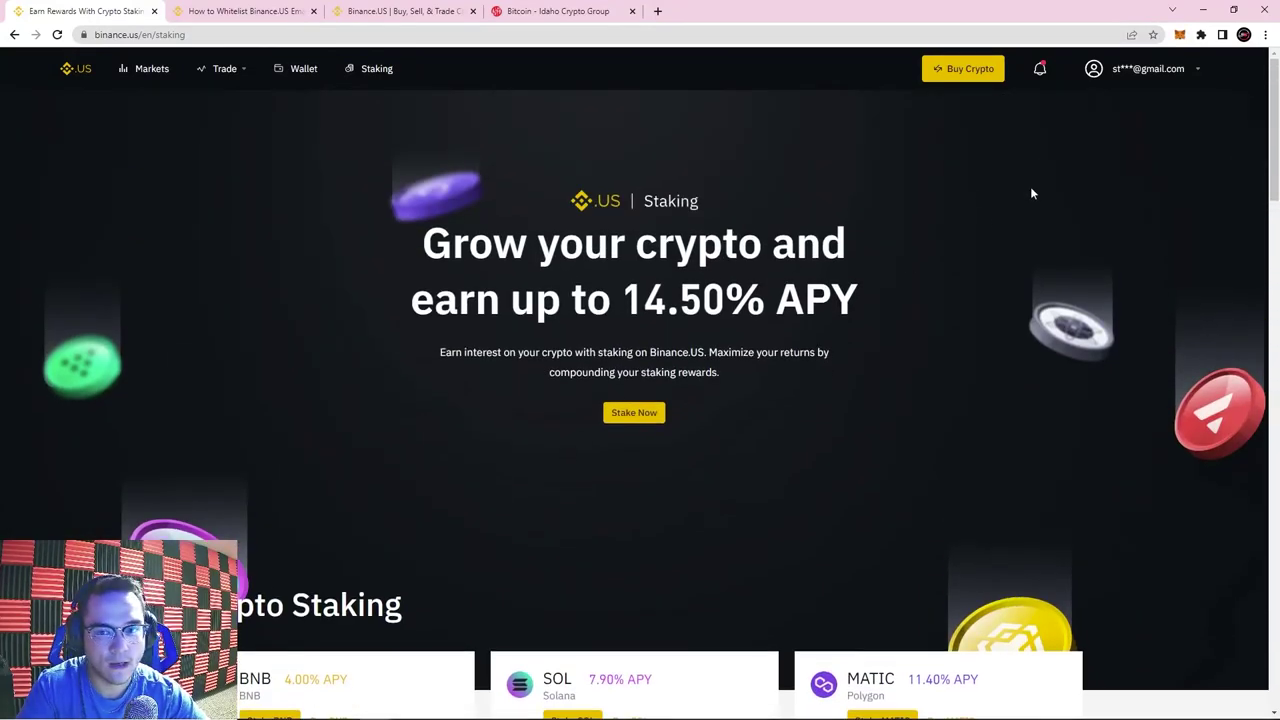
Step: Open the Dashboard from the account menu, glance at the unsupported-states search tab, and return
{"action": "mouse_move", "coordinate": [1148, 72]}
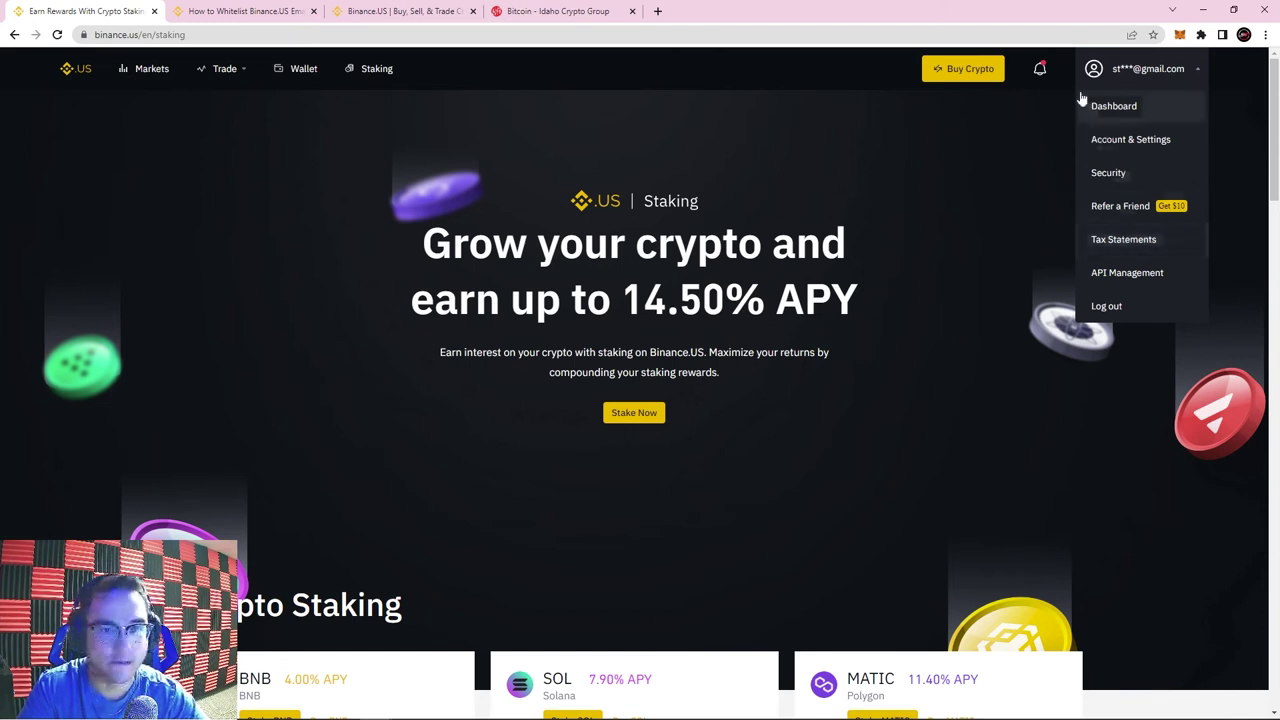
{"action": "mouse_move", "coordinate": [1038, 80]}
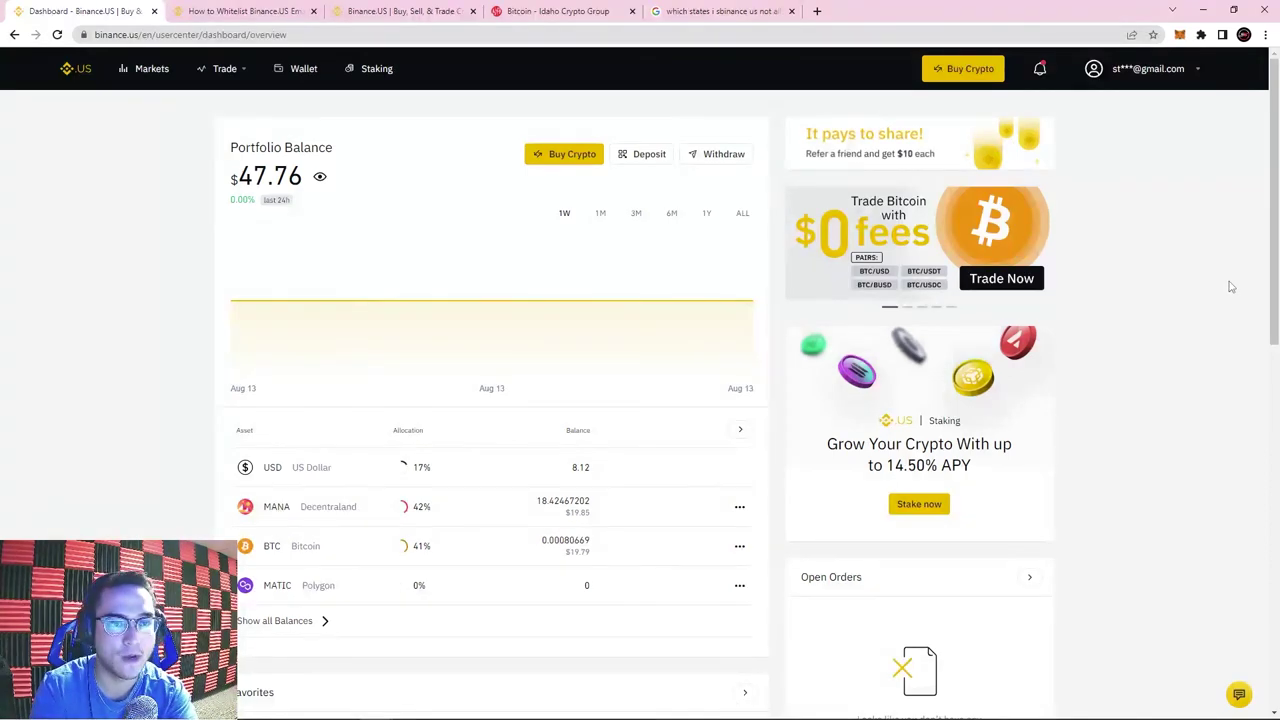
{"action": "left_click", "coordinate": [718, 14]}
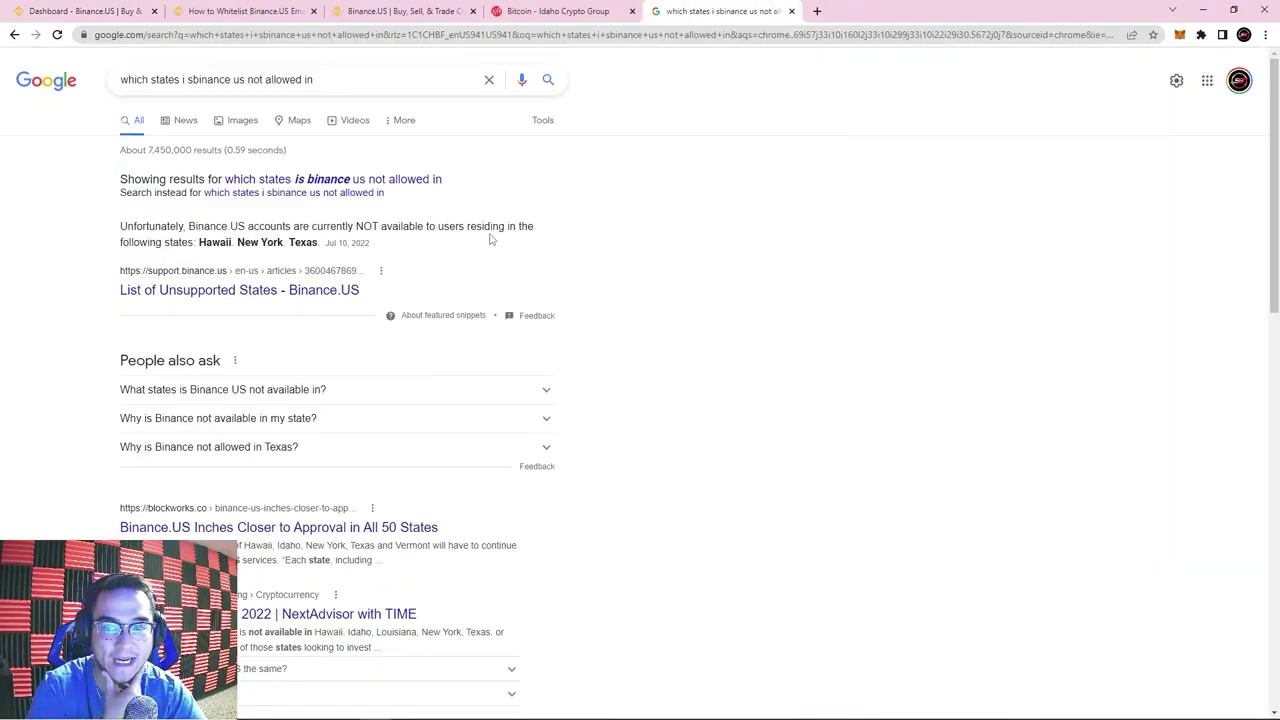
{"action": "left_click", "coordinate": [113, 12]}
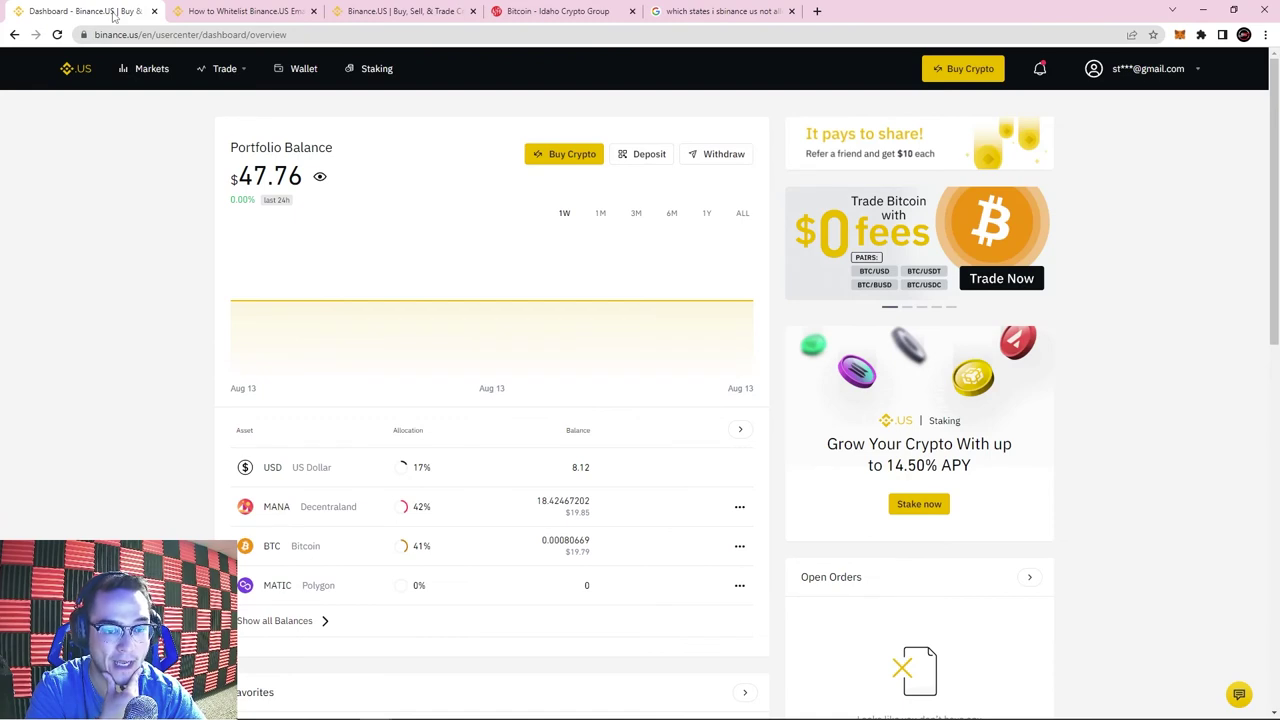
{"action": "mouse_move", "coordinate": [255, 240]}
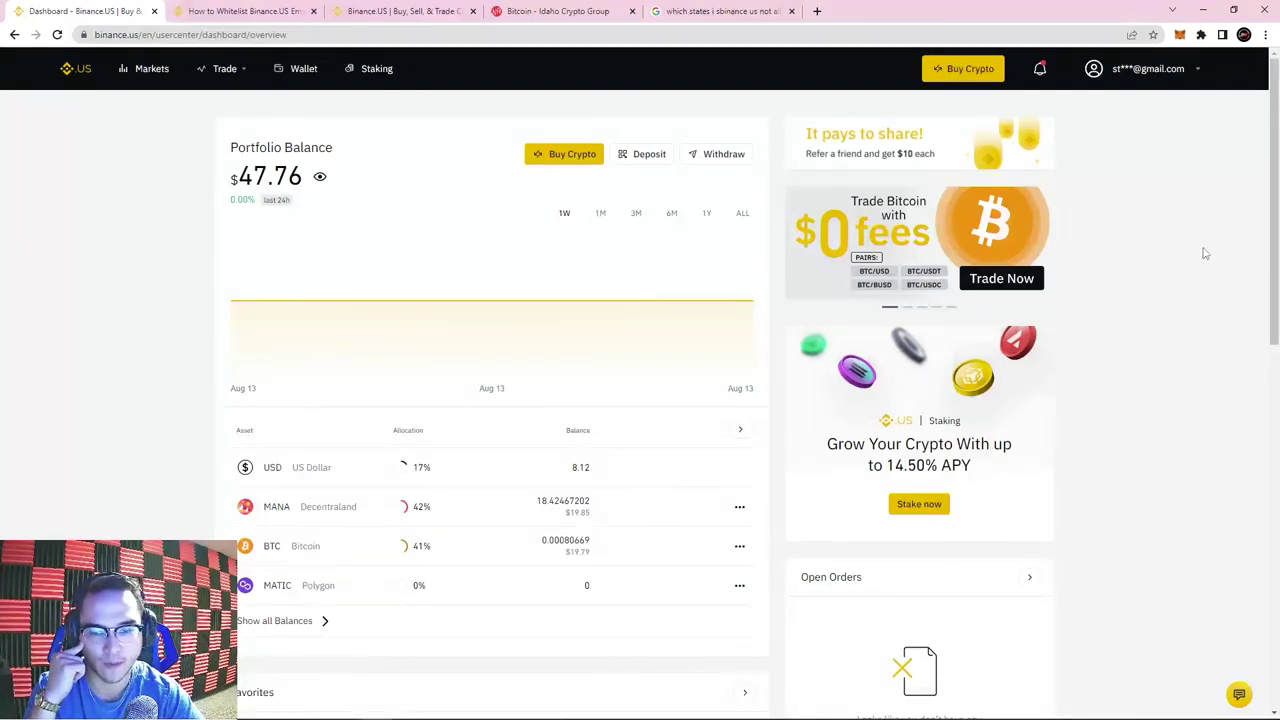
{"action": "scroll", "coordinate": [1106, 268], "scroll_direction": "down", "scroll_amount": 1}
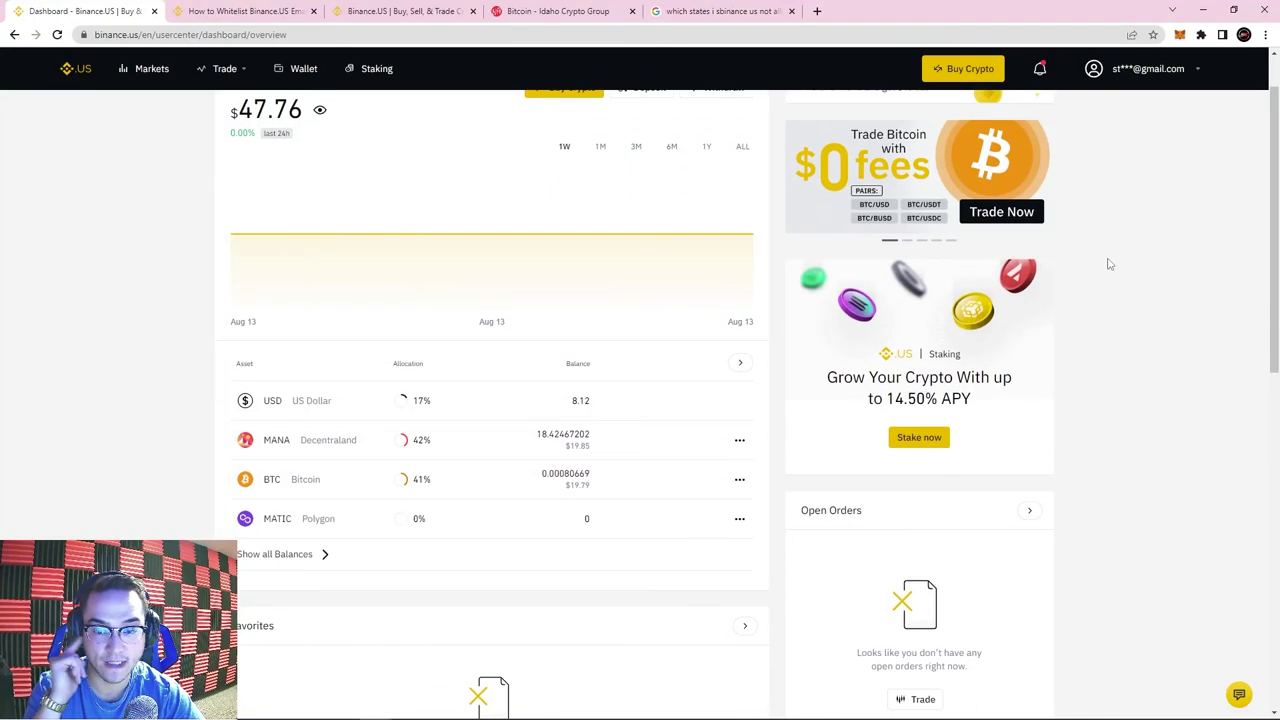
{"action": "scroll", "coordinate": [1046, 277], "scroll_direction": "up", "scroll_amount": 1}
{"action": "mouse_move", "coordinate": [588, 477]}
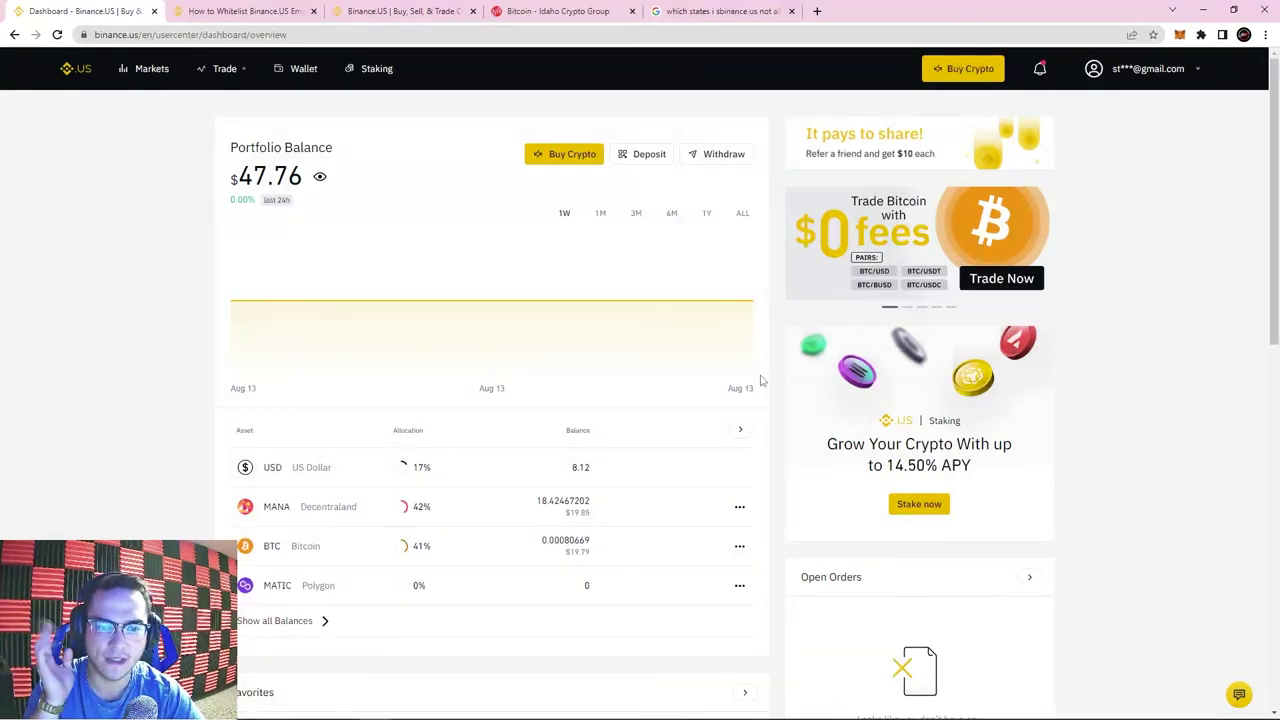
{"action": "mouse_move", "coordinate": [749, 363]}
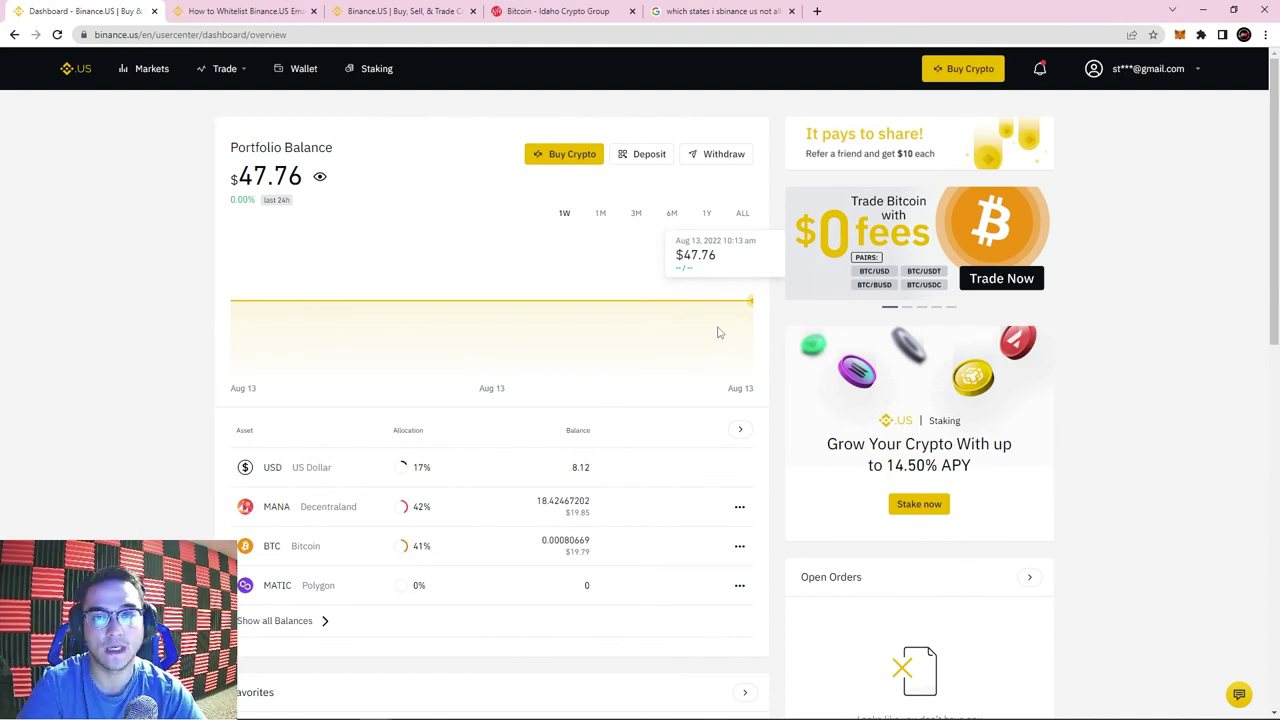
{"action": "scroll", "coordinate": [638, 378], "scroll_direction": "down", "scroll_amount": 4}
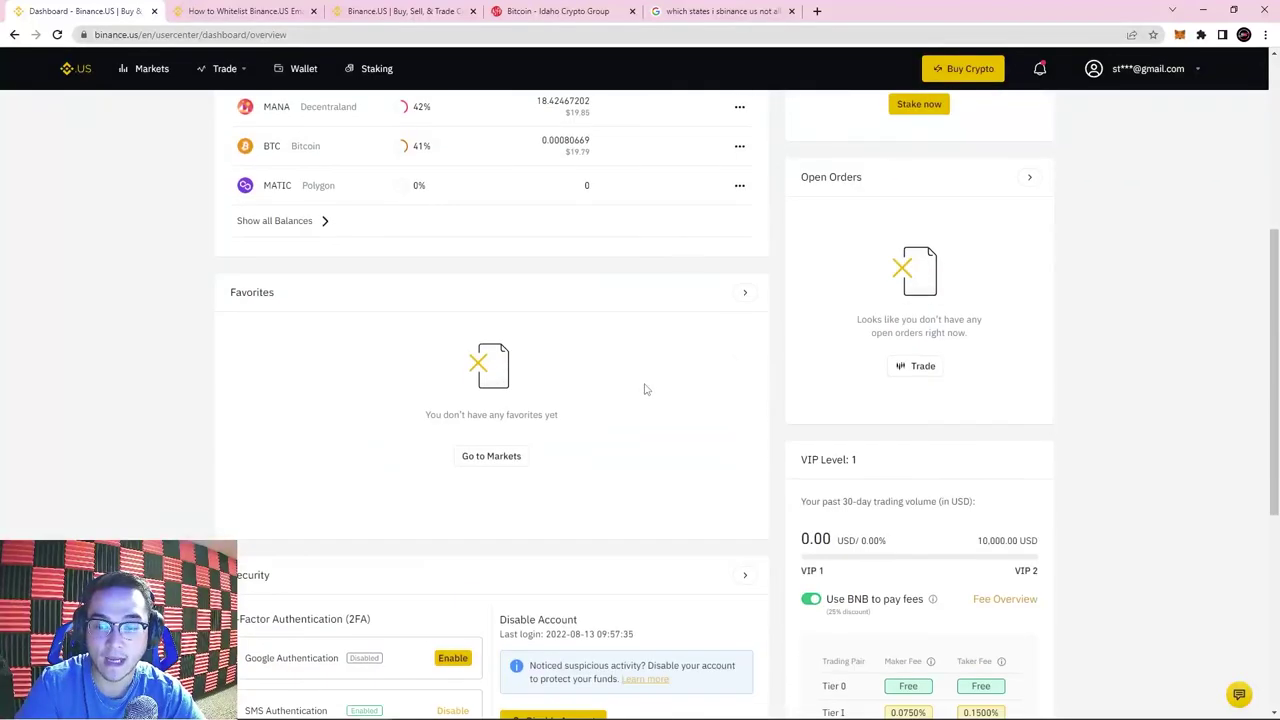
{"action": "scroll", "coordinate": [760, 405], "scroll_direction": "up", "scroll_amount": 4}
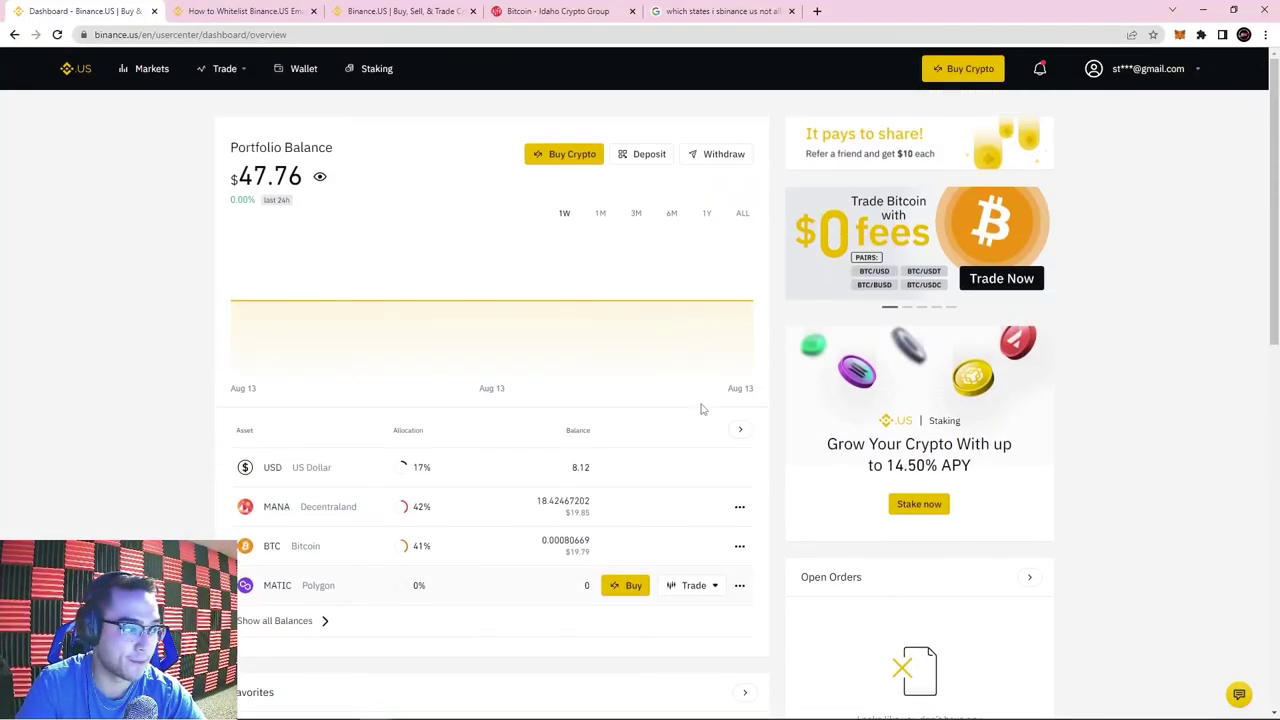
{"action": "mouse_move", "coordinate": [716, 236]}
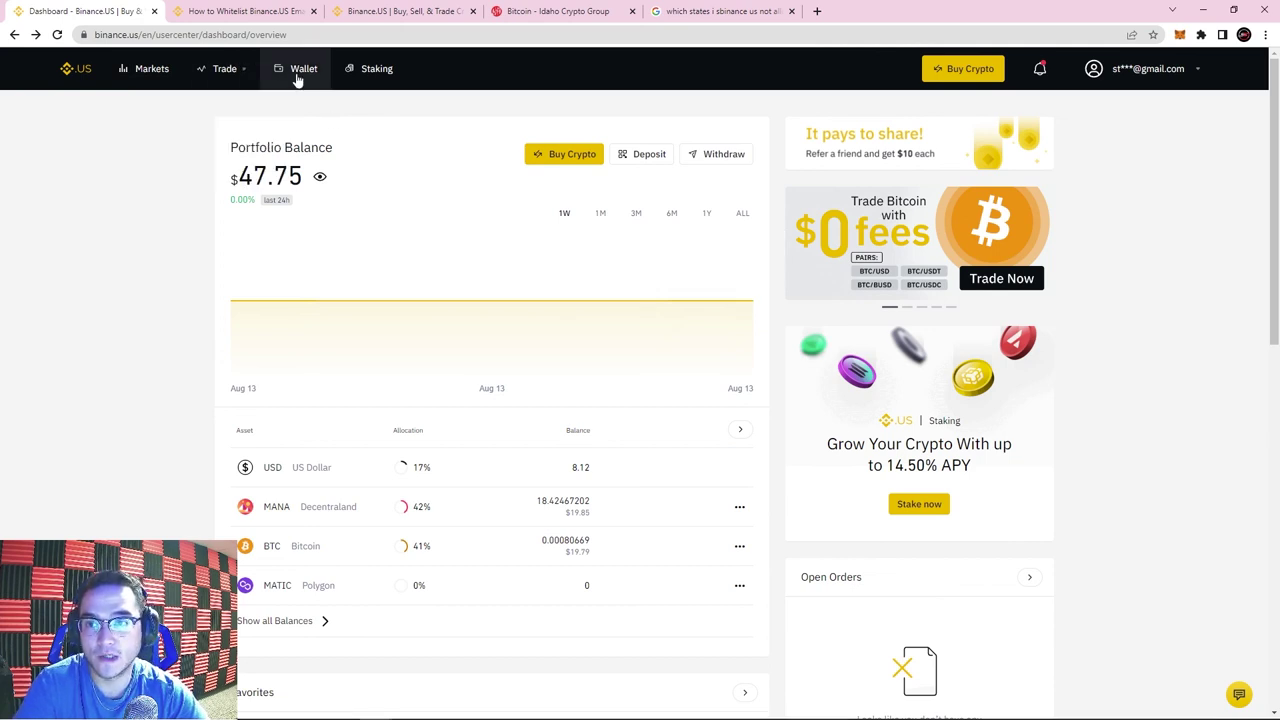
Step: Open BTC/USD Advanced Trading, rescale the price axis, and zoom out to show 2020 onward
{"action": "mouse_move", "coordinate": [222, 70]}
{"action": "left_click", "coordinate": [231, 105]}
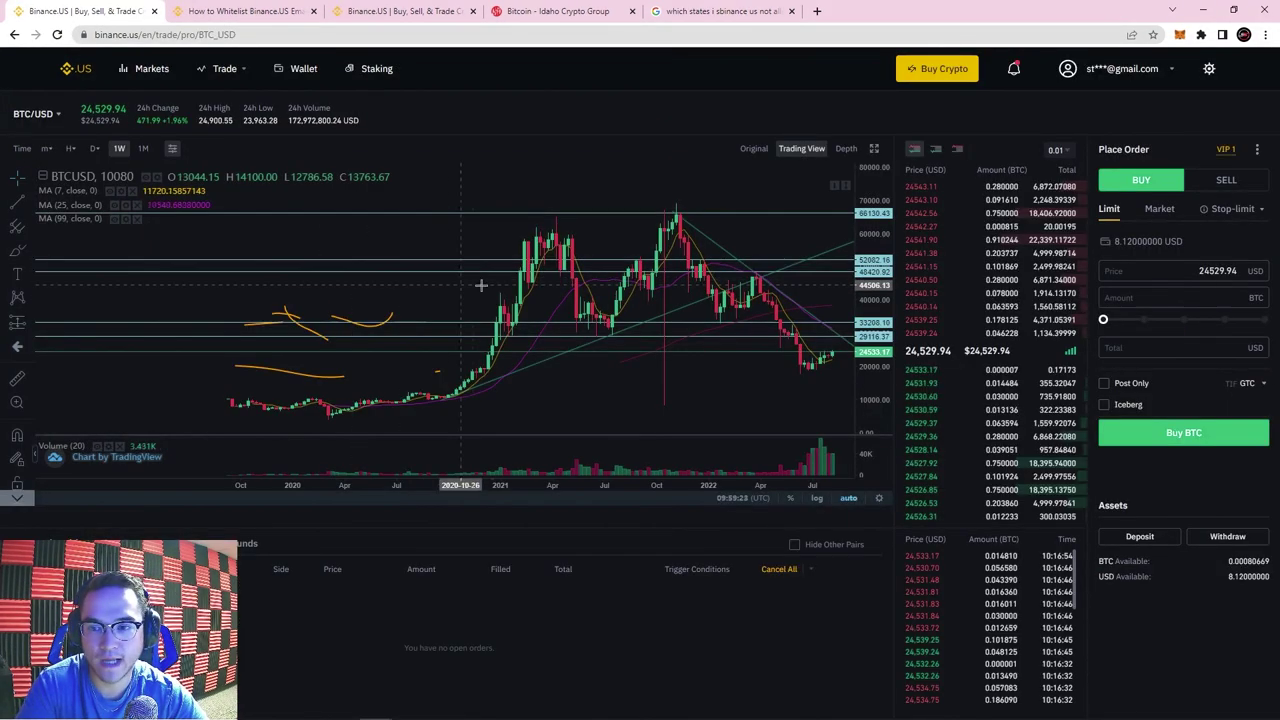
{"action": "left_click_drag", "start_coordinate": [882, 320], "coordinate": [880, 345]}
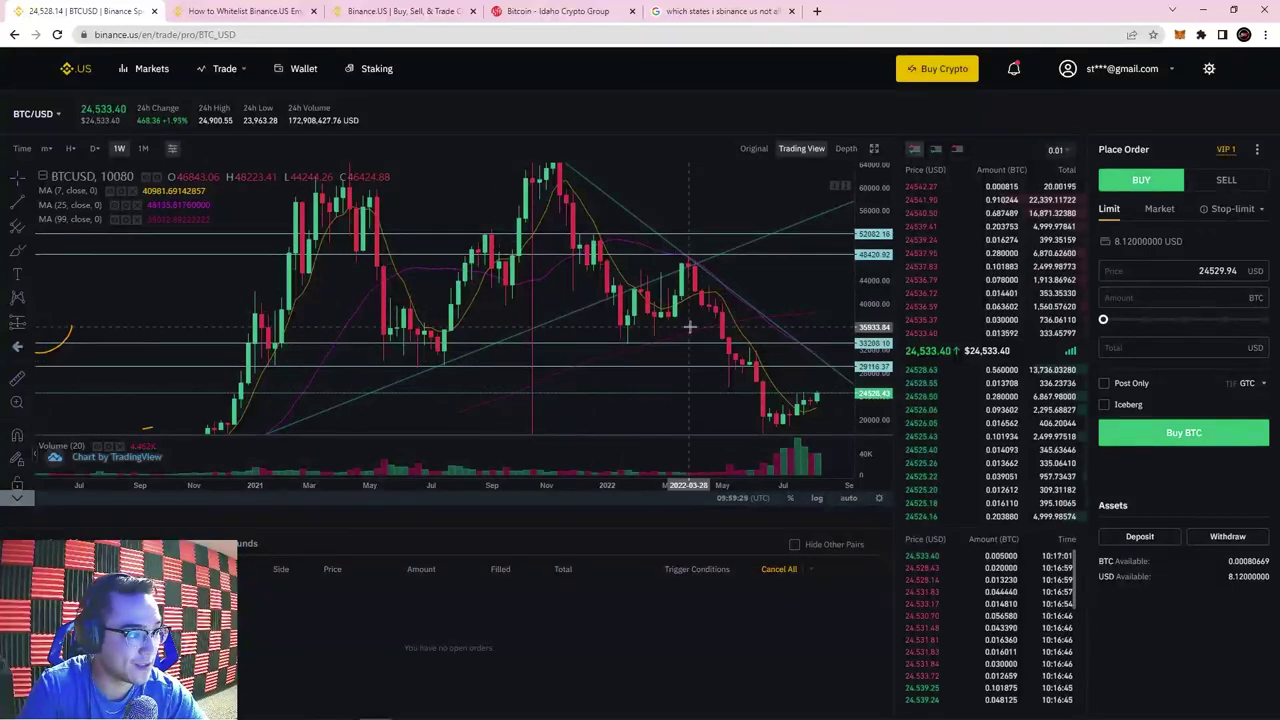
{"action": "left_click_drag", "start_coordinate": [872, 183], "coordinate": [870, 240]}
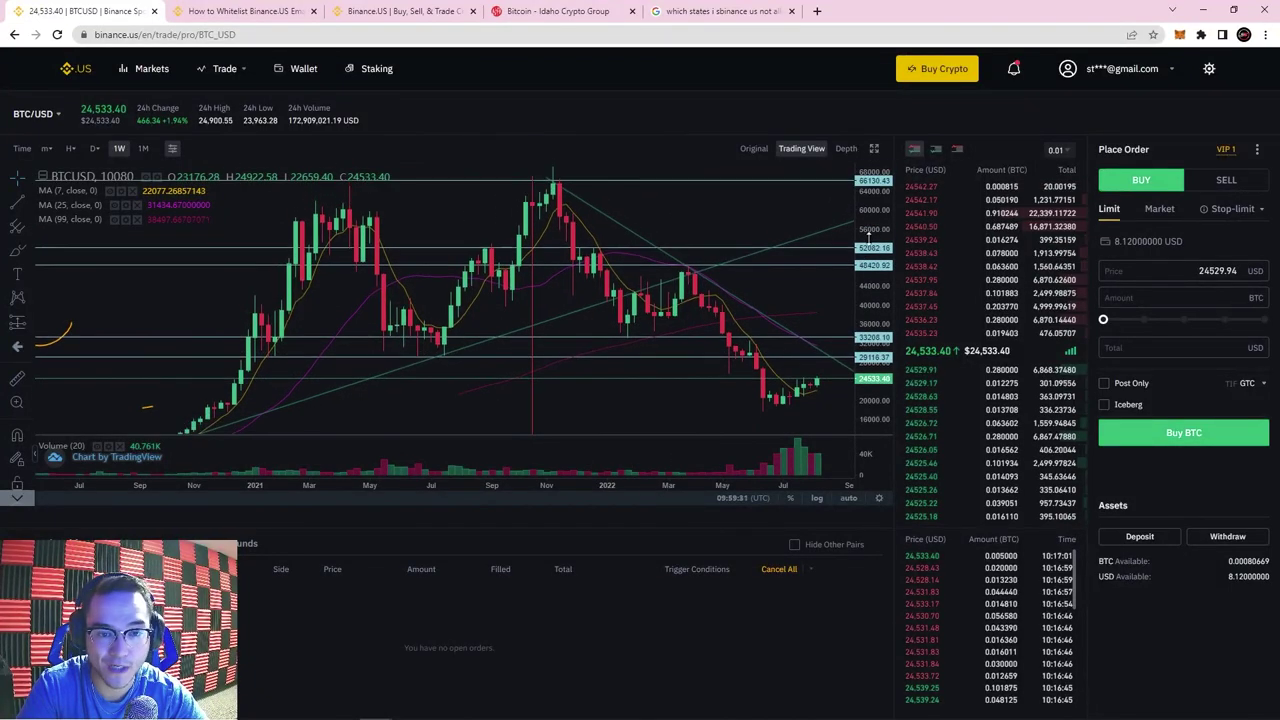
{"action": "scroll", "coordinate": [771, 254], "scroll_direction": "down", "scroll_amount": 3}
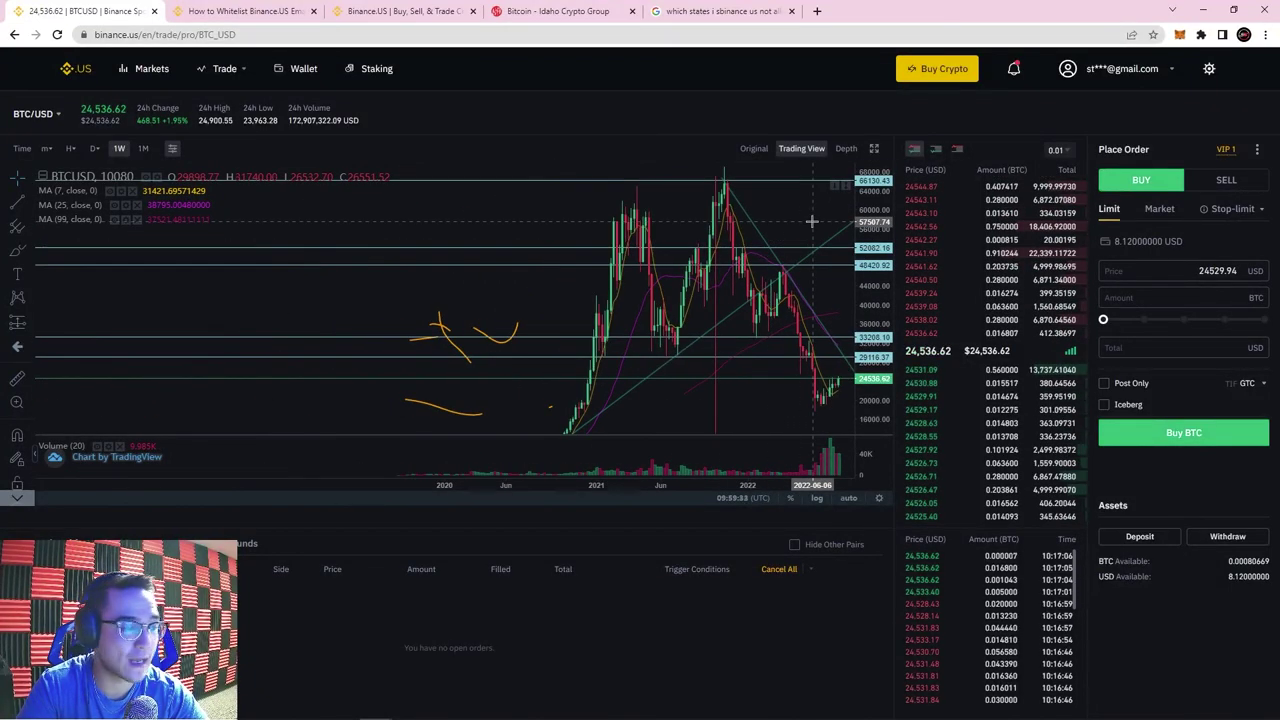